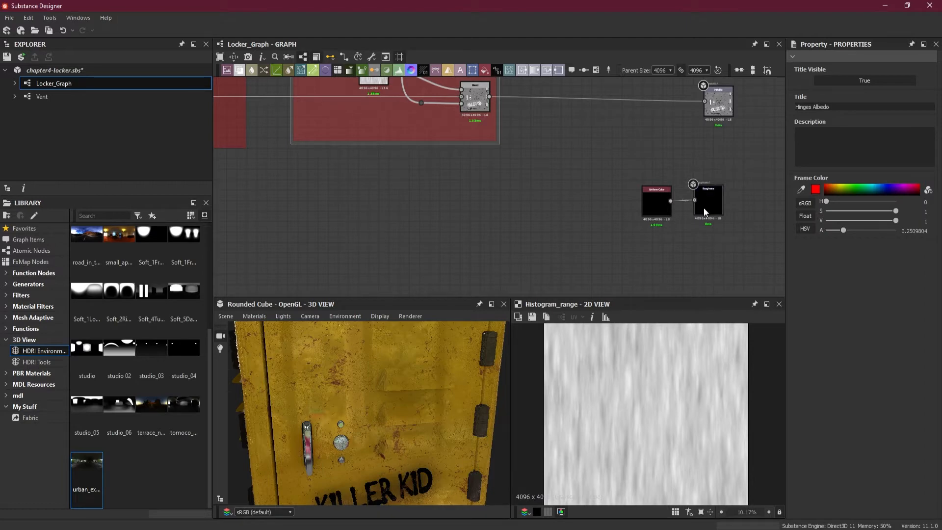
# Step: Move the Uniform Color node feeding the roughness output to just below the Locker Body Albedo + Metalness frame
pyautogui.moveTo(345, 467); pyautogui.dragTo(293, 437)
pyautogui.scroll(-3, 633, 247)
pyautogui.moveTo(523, 237); pyautogui.dragTo(612, 249, button='middle')
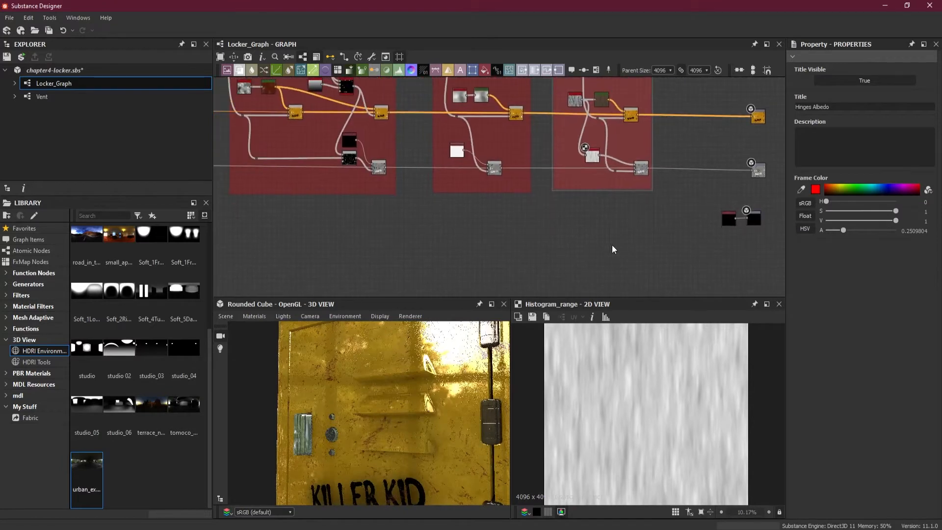
pyautogui.scroll(-2, 613, 248)
pyautogui.moveTo(511, 257); pyautogui.dragTo(693, 238, button='middle')
pyautogui.moveTo(596, 217); pyautogui.dragTo(508, 221, button='middle')
pyautogui.moveTo(776, 222); pyautogui.dragTo(352, 222)
pyautogui.moveTo(368, 237); pyautogui.dragTo(603, 239, button='middle')
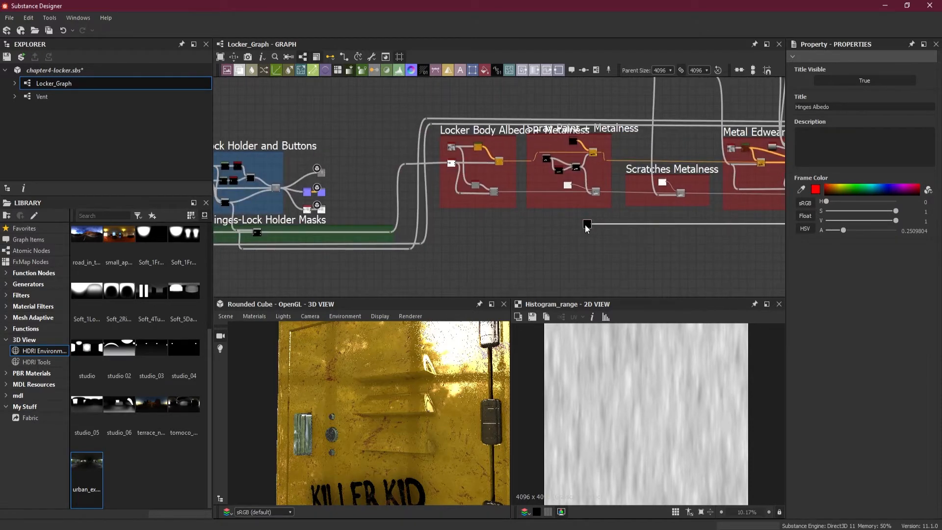
pyautogui.moveTo(587, 225); pyautogui.dragTo(440, 222)
pyautogui.scroll(5, 473, 217)
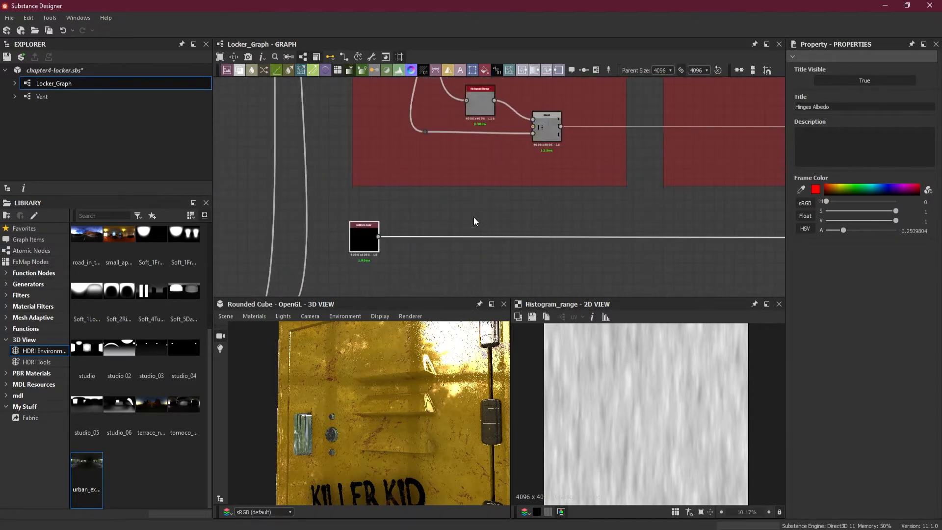
pyautogui.scroll(3, 474, 221)
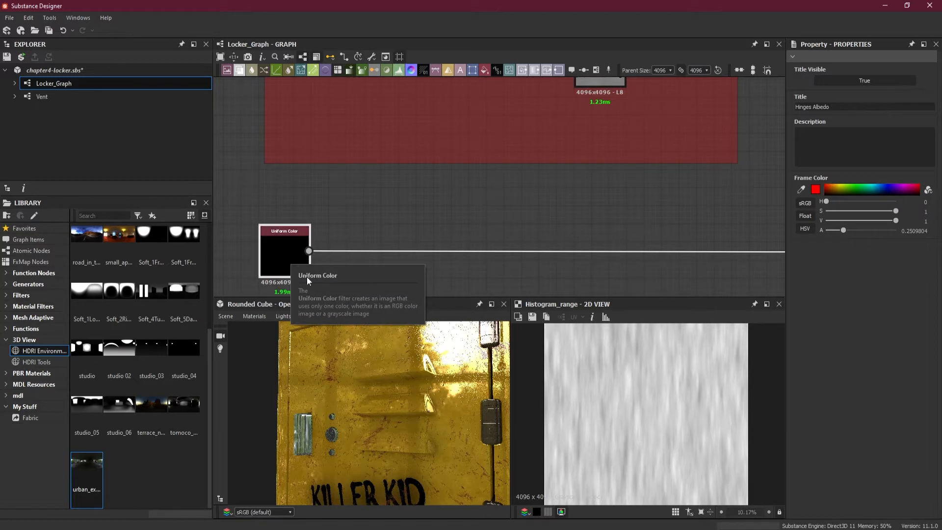
# Step: Try an output color of 1 on the roughness Uniform Color, compare the locker's reflections in 3D, and return it to 0
pyautogui.moveTo(364, 398); pyautogui.dragTo(446, 384)
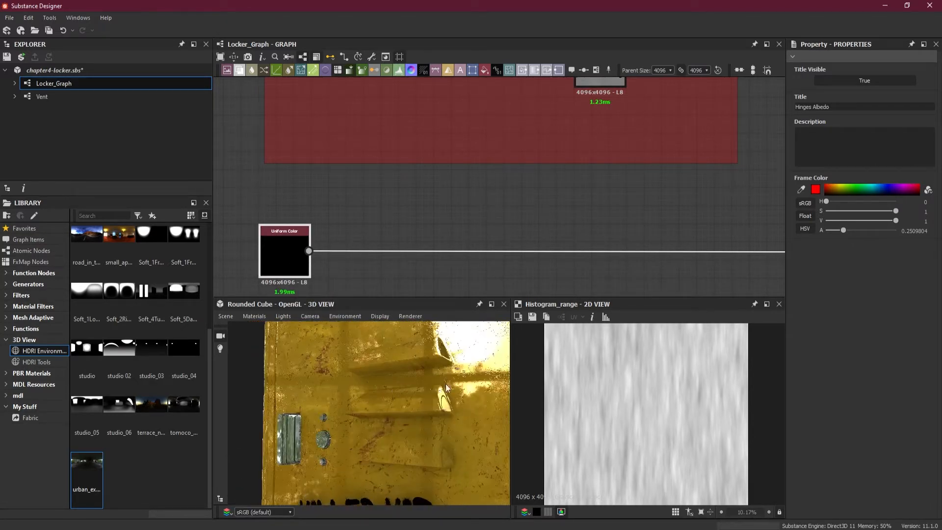
pyautogui.moveTo(428, 415); pyautogui.dragTo(476, 411)
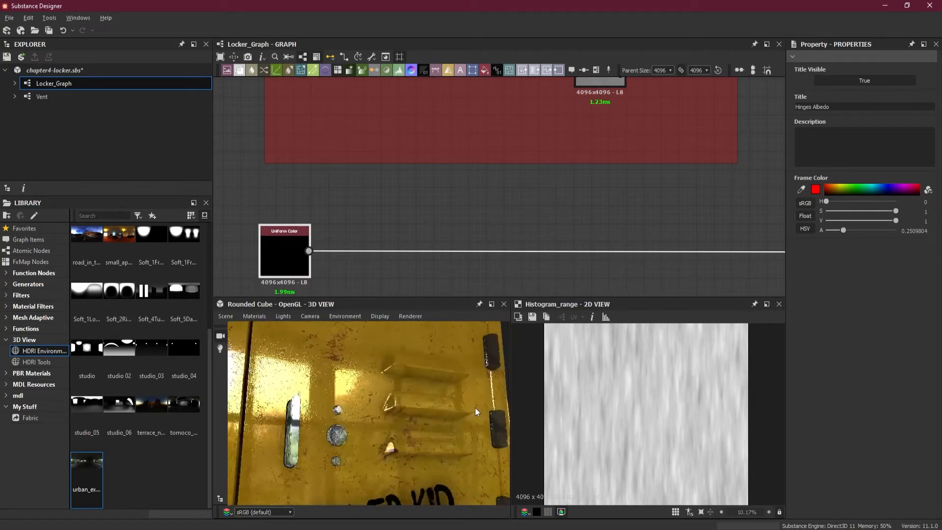
pyautogui.click(278, 250)
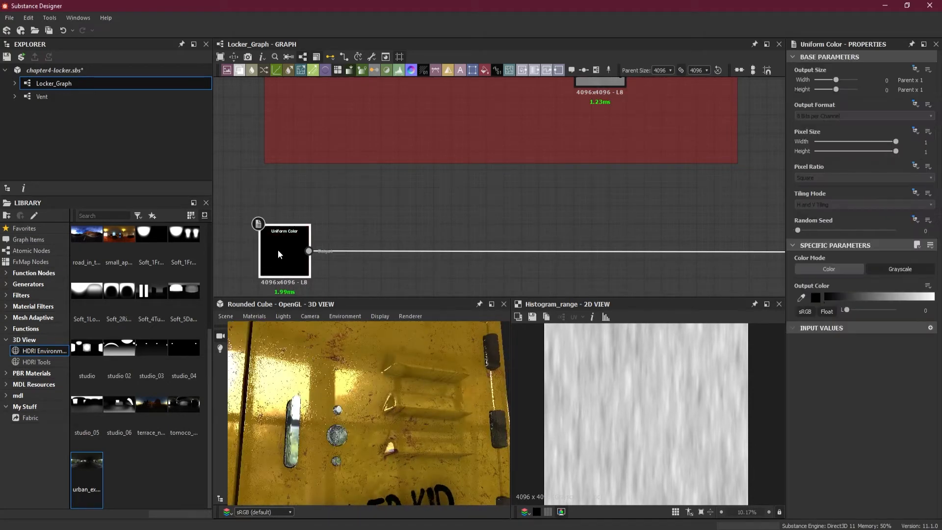
pyautogui.moveTo(848, 311); pyautogui.dragTo(919, 313)
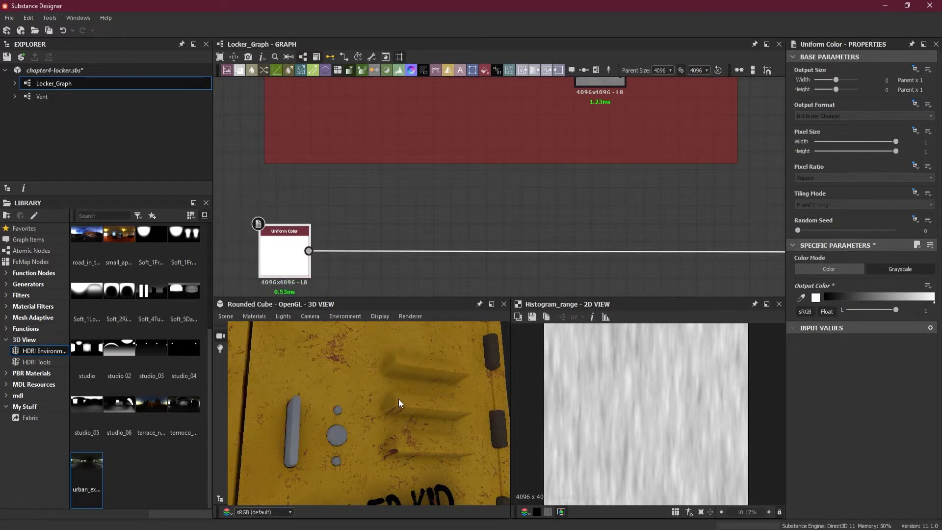
pyautogui.moveTo(399, 399); pyautogui.dragTo(368, 403)
pyautogui.scroll(5, 373, 418)
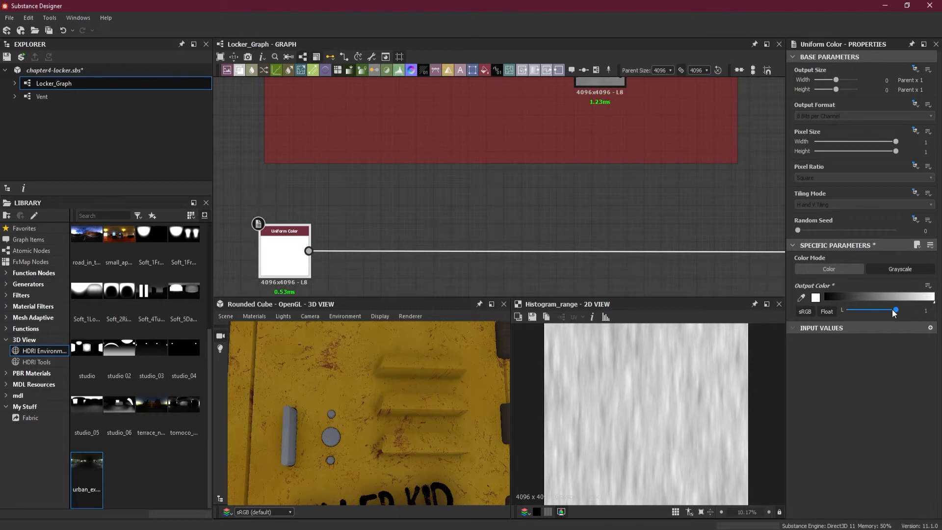
pyautogui.moveTo(892, 309); pyautogui.dragTo(836, 309)
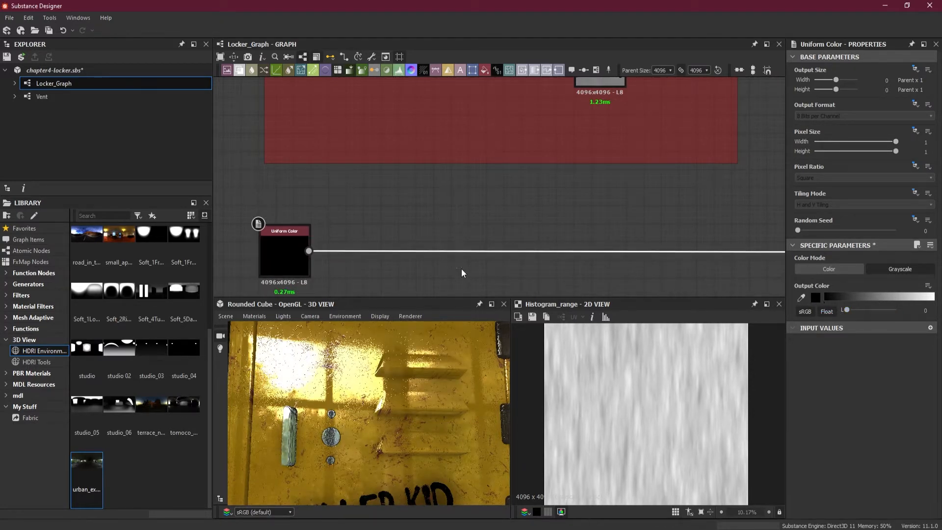
# Step: Insert a Blend node on the roughness link and place it below the locker body frame's metalness Blend
pyautogui.press('space')
pyautogui.click(496, 242)
pyautogui.scroll(-6, 613, 251)
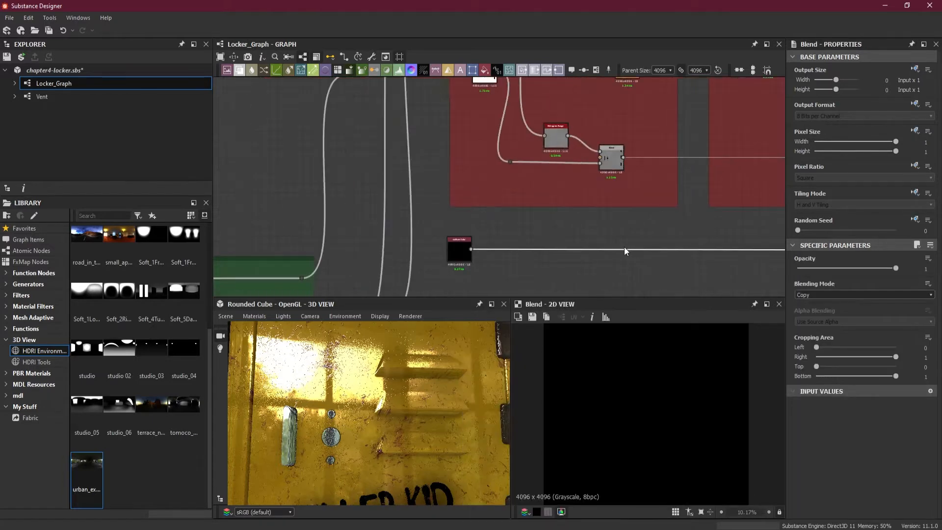
pyautogui.moveTo(641, 248); pyautogui.dragTo(459, 267, button='middle')
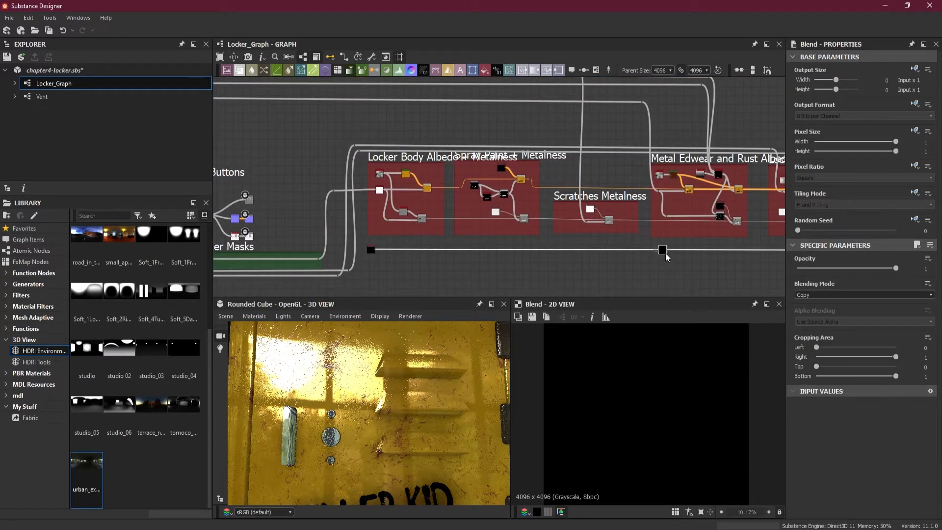
pyautogui.moveTo(664, 252); pyautogui.dragTo(443, 251)
pyautogui.scroll(4, 403, 243)
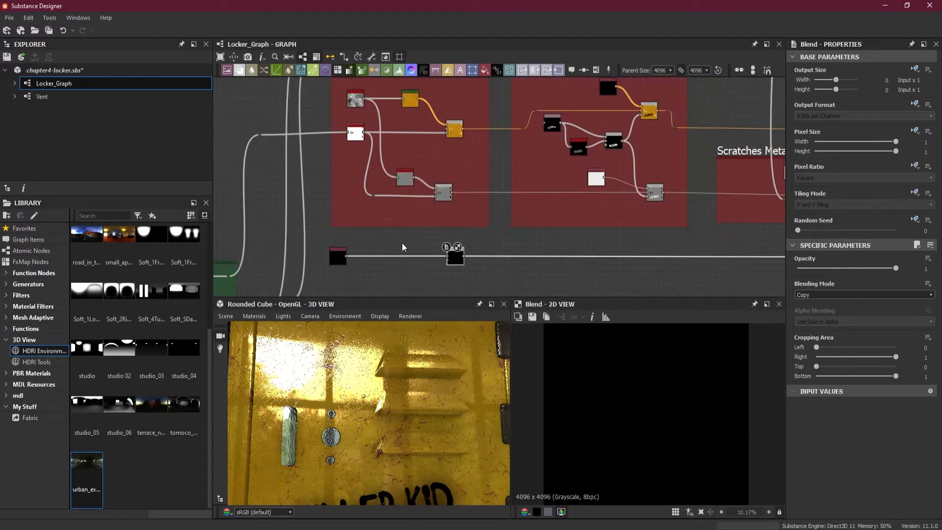
pyautogui.scroll(2, 442, 237)
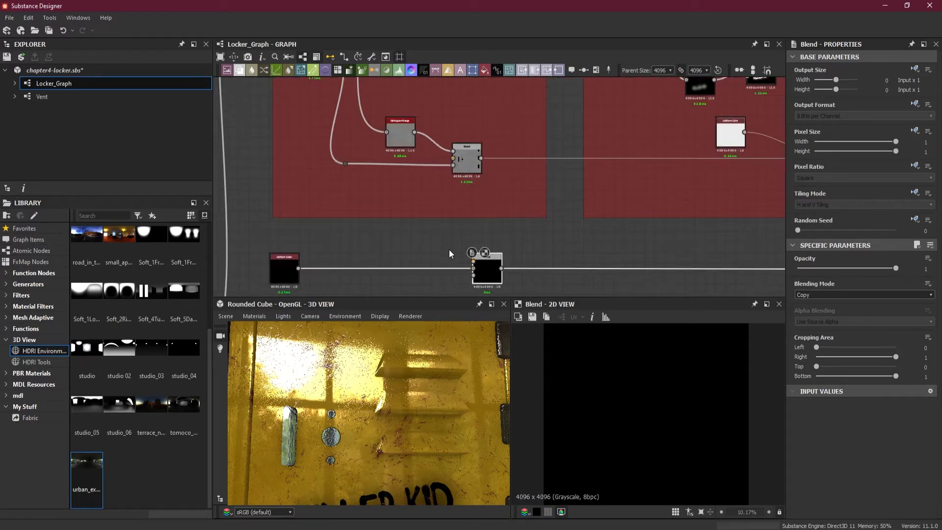
pyautogui.moveTo(441, 233); pyautogui.dragTo(468, 213, button='middle')
pyautogui.moveTo(517, 256); pyautogui.dragTo(500, 260)
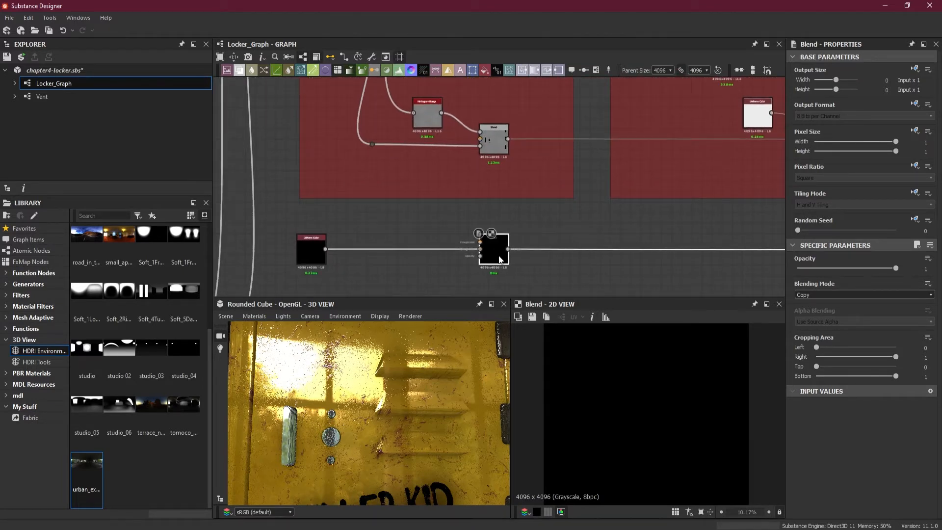
# Step: Route the locker body's inverted mask through a dot node into the roughness Blend's opacity input, and delete the Uniform Color node
pyautogui.doubleClick(373, 143)
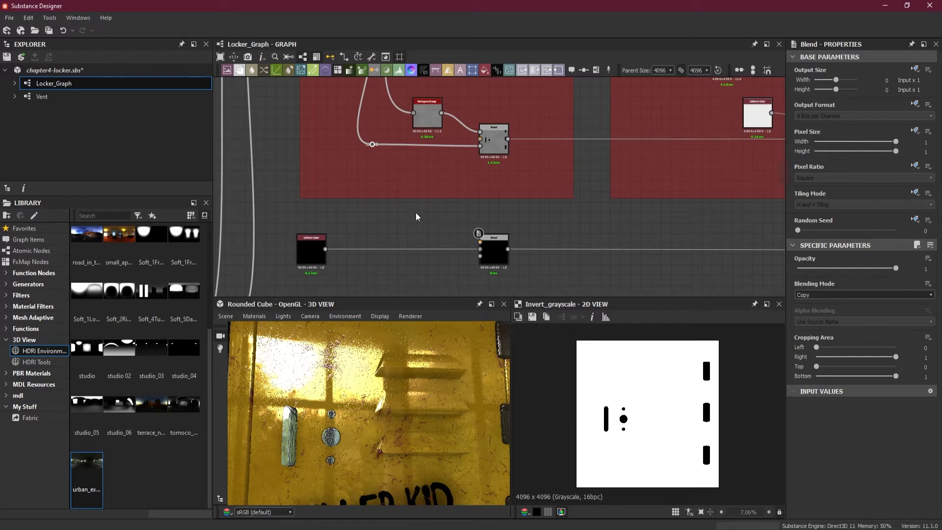
pyautogui.scroll(1, 384, 183)
pyautogui.moveTo(374, 138); pyautogui.dragTo(411, 276)
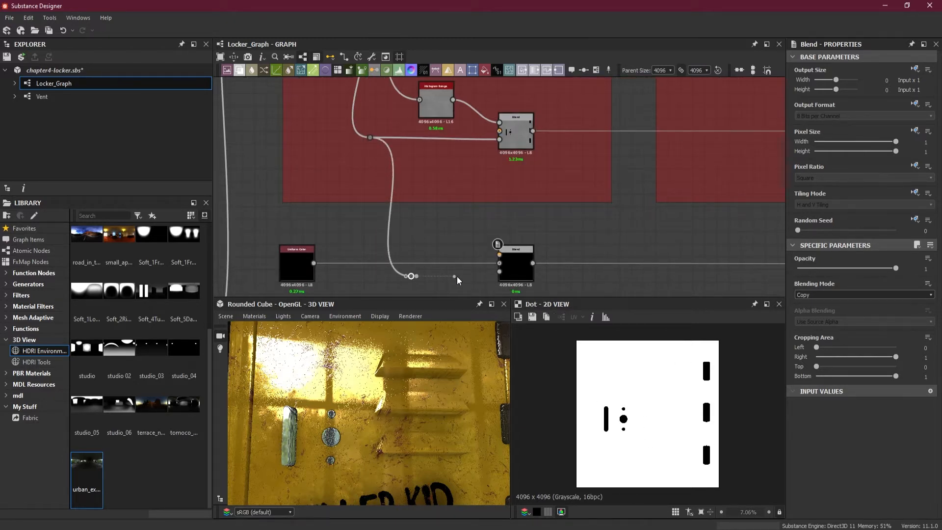
pyautogui.click(500, 272)
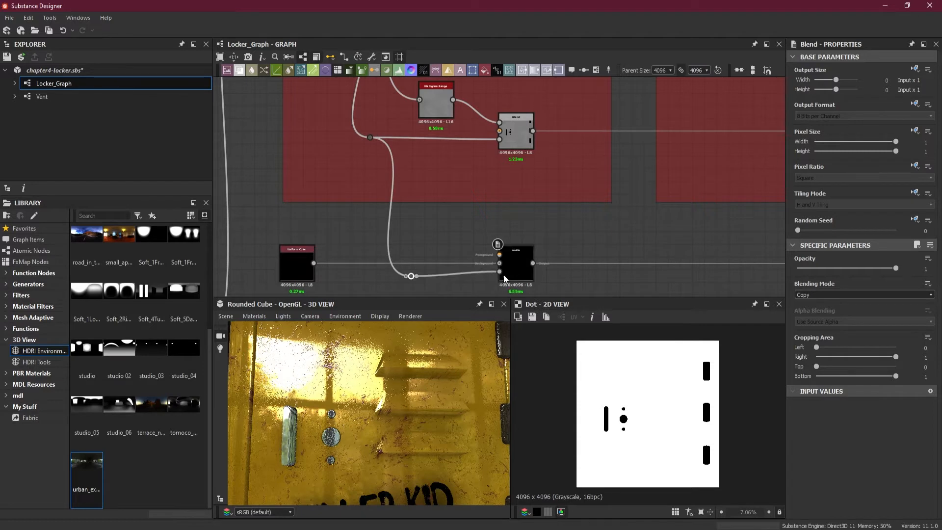
pyautogui.click(301, 261)
pyautogui.press('Delete')
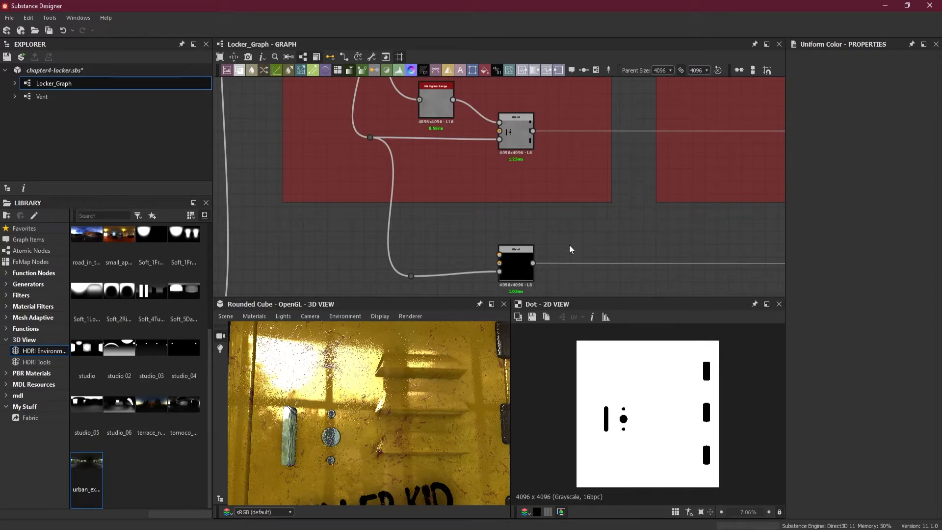
# Step: Connect the locker body's Moisture Noise through a dot node to the roughness Blend's foreground input and straighten the link
pyautogui.scroll(-3, 569, 246)
pyautogui.moveTo(511, 174); pyautogui.dragTo(511, 219, button='middle')
pyautogui.scroll(4, 459, 157)
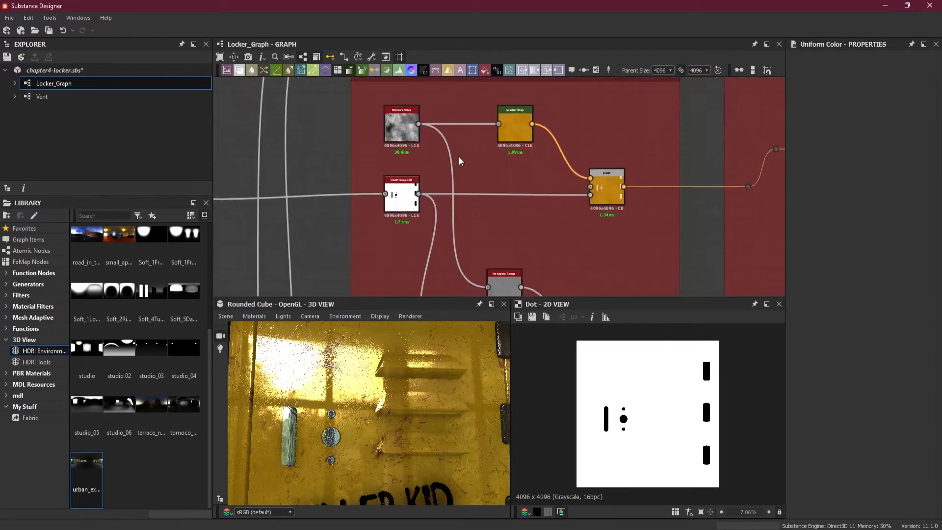
pyautogui.click(391, 120)
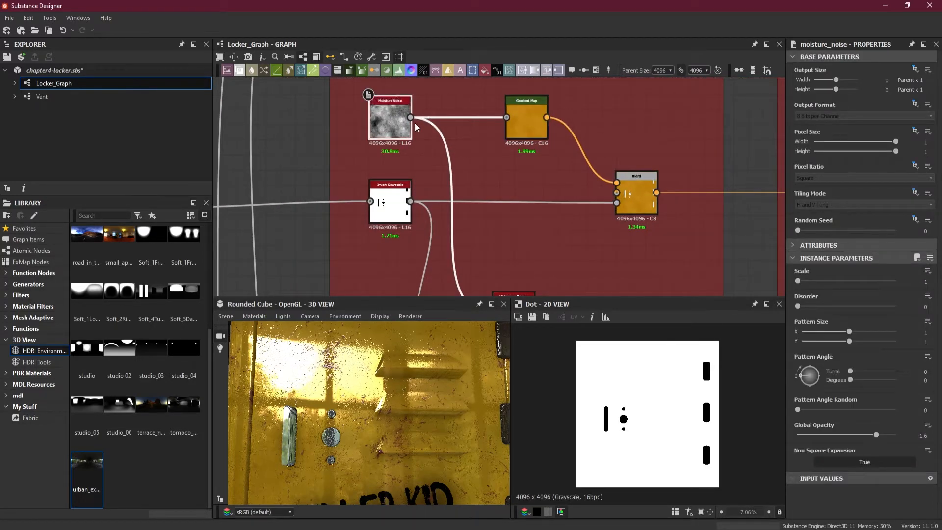
pyautogui.moveTo(411, 118); pyautogui.dragTo(532, 256)
pyautogui.scroll(-3, 422, 282)
pyautogui.scroll(-1, 467, 250)
pyautogui.scroll(3, 467, 252)
pyautogui.click(546, 266)
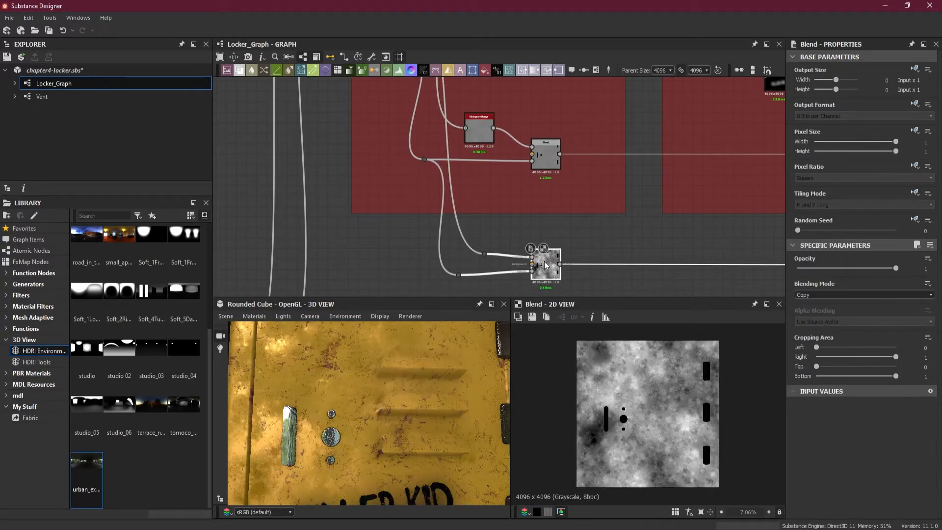
pyautogui.moveTo(466, 263)
pyautogui.mouseDown()
pyautogui.moveTo(462, 255)
pyautogui.moveTo(483, 256)
pyautogui.mouseUp()
# Step: Make room before the roughness Blend and insert a Histogram Range node on its Moisture Noise foreground link
pyautogui.moveTo(438, 323); pyautogui.dragTo(462, 418)
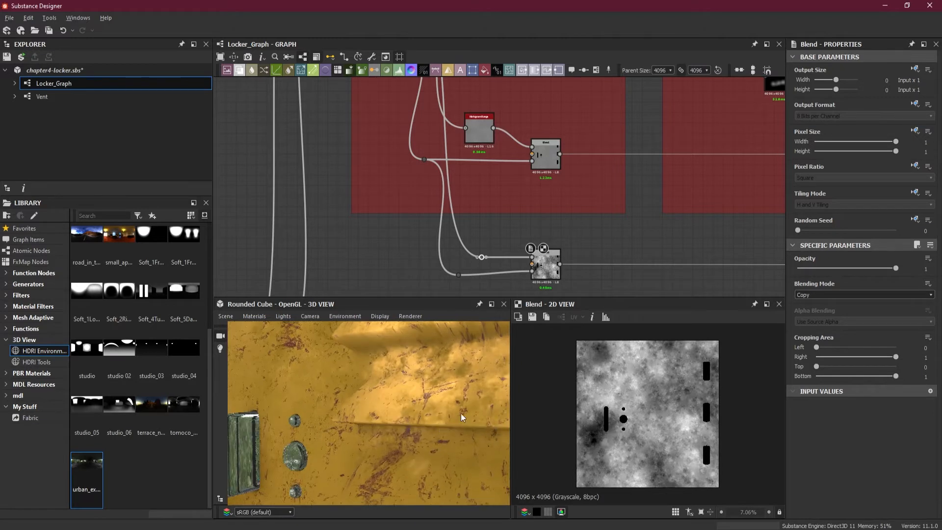
pyautogui.scroll(2, 627, 400)
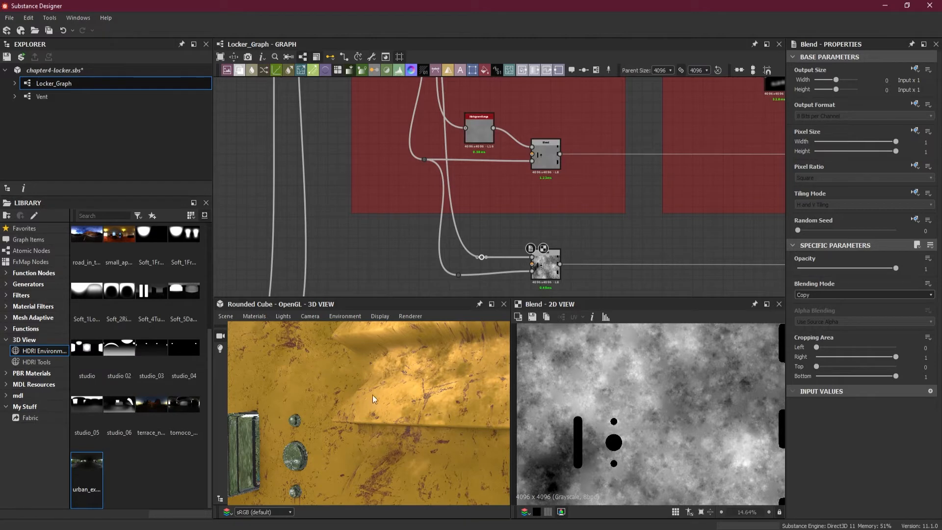
pyautogui.moveTo(363, 411); pyautogui.dragTo(407, 437)
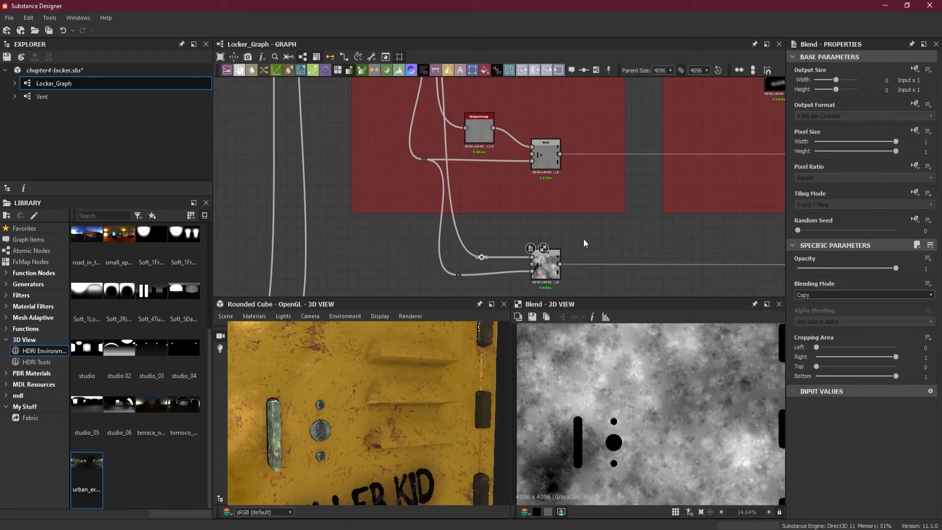
pyautogui.moveTo(549, 278); pyautogui.dragTo(595, 275)
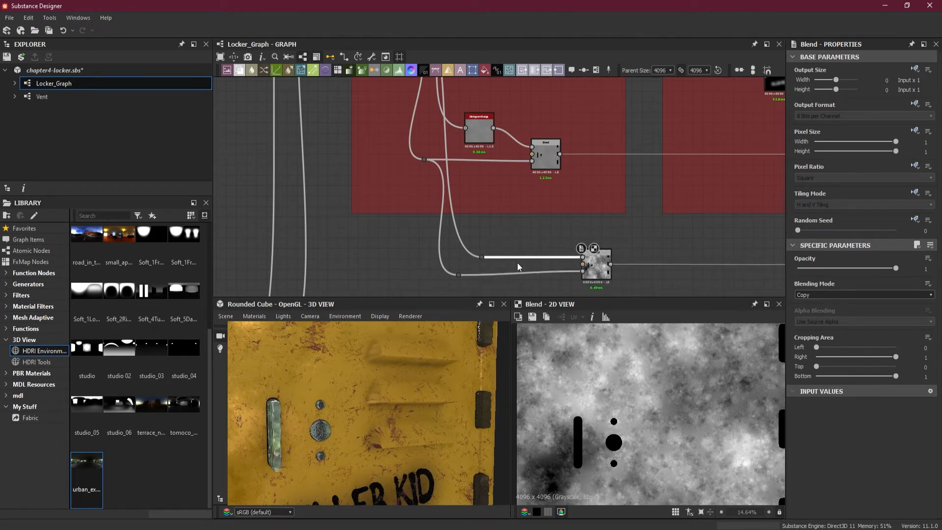
pyautogui.press('space')
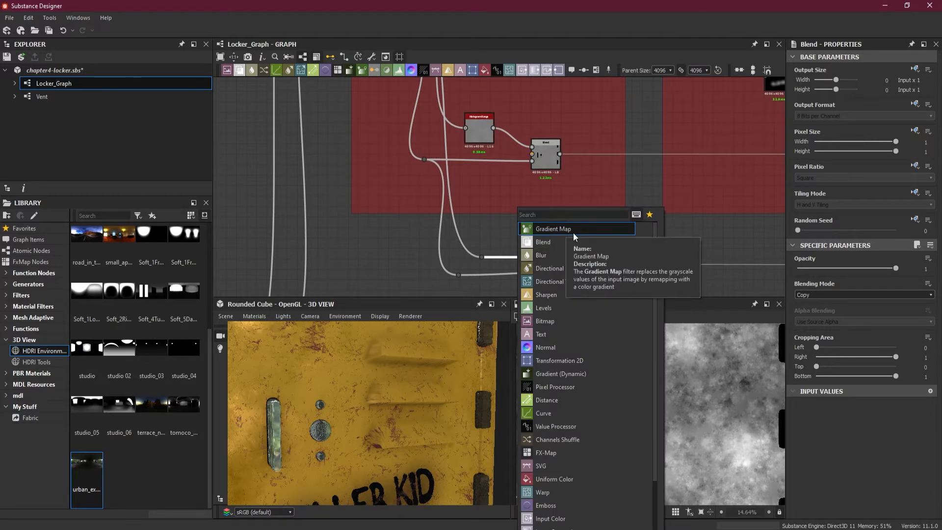
pyautogui.write('his')
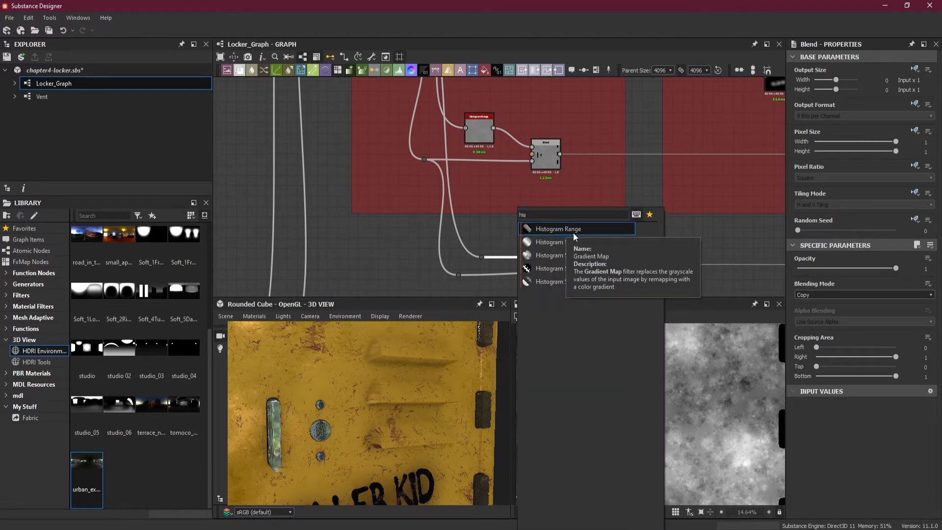
pyautogui.click(554, 228)
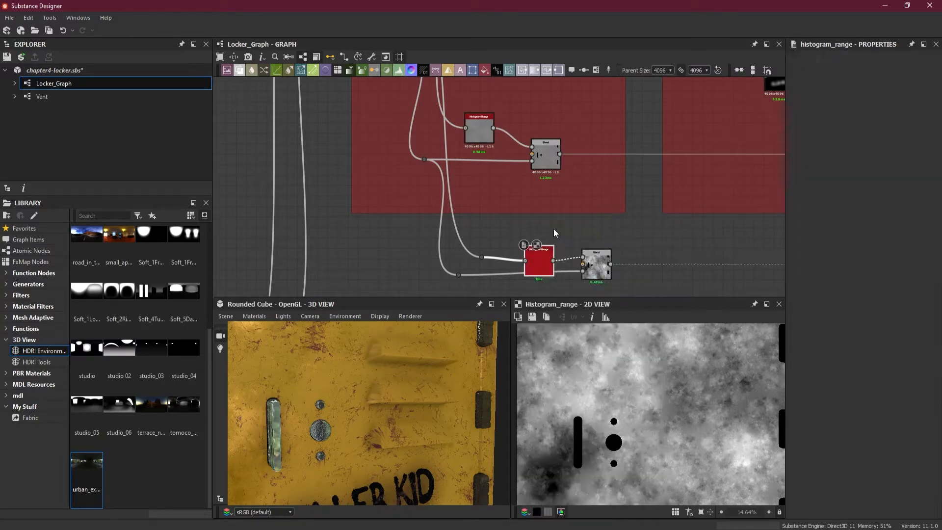
pyautogui.moveTo(539, 261); pyautogui.dragTo(521, 243)
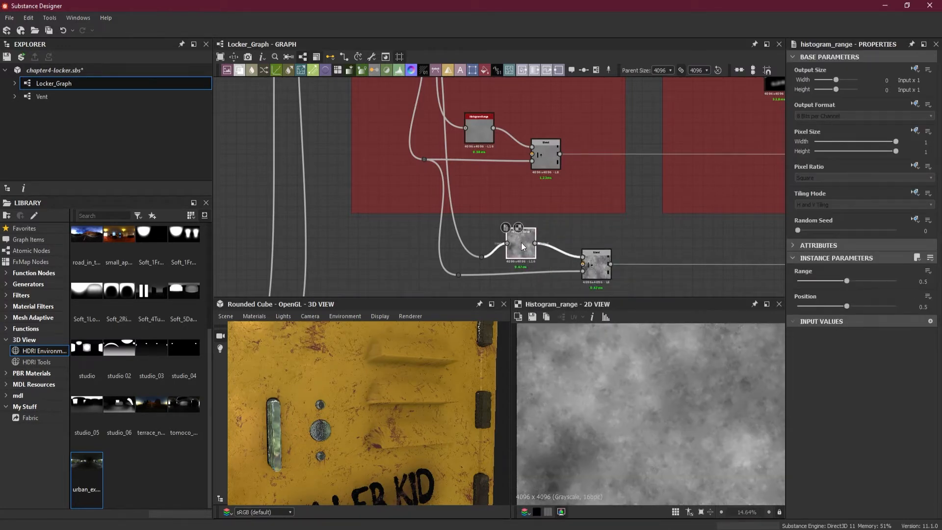
# Step: Set the roughness Histogram Range's Range to 0.22 and Position to 0.37, checking the locker's shine in the 3D view
pyautogui.scroll(-5, 403, 398)
pyautogui.moveTo(403, 398)
pyautogui.mouseDown()
pyautogui.moveTo(387, 396)
pyautogui.moveTo(377, 412)
pyautogui.moveTo(408, 408)
pyautogui.moveTo(408, 424)
pyautogui.moveTo(404, 415)
pyautogui.mouseUp()
pyautogui.scroll(3, 382, 383)
pyautogui.scroll(3, 535, 283)
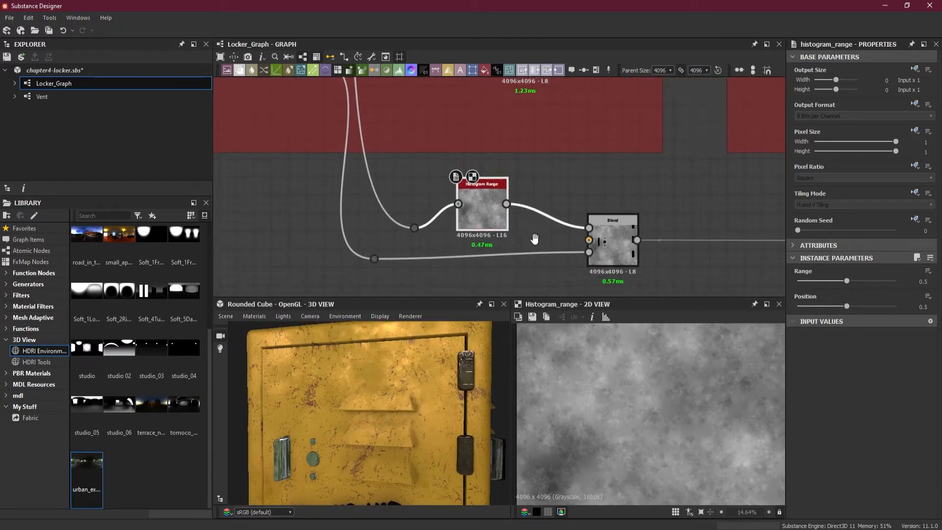
pyautogui.moveTo(603, 269); pyautogui.dragTo(601, 251)
pyautogui.click(482, 211)
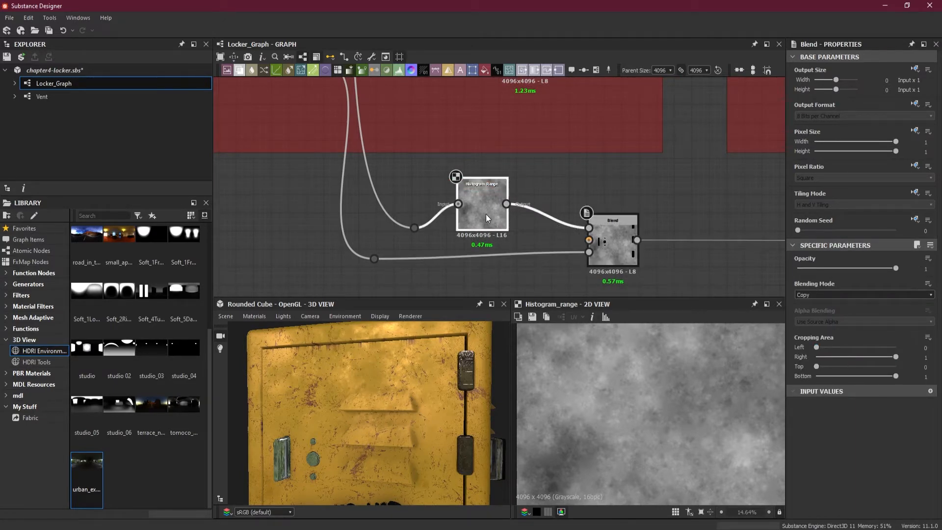
pyautogui.moveTo(847, 306); pyautogui.dragTo(867, 310)
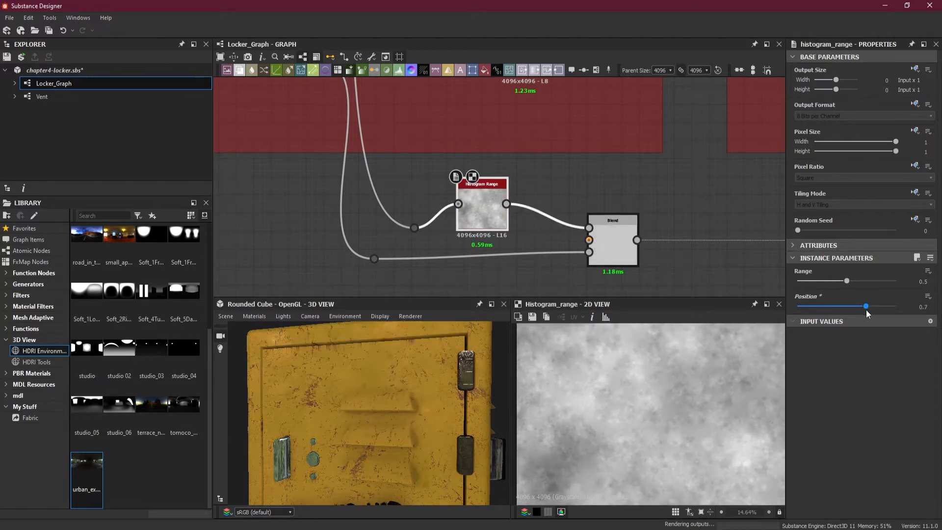
pyautogui.moveTo(468, 402); pyautogui.dragTo(458, 385)
pyautogui.moveTo(847, 280); pyautogui.dragTo(834, 306)
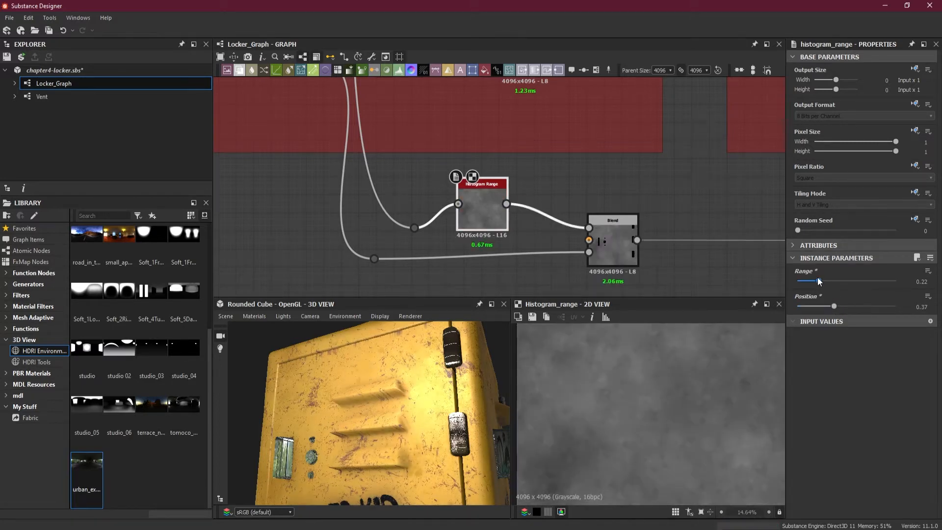
pyautogui.moveTo(337, 404); pyautogui.dragTo(408, 389)
pyautogui.scroll(3, 366, 411)
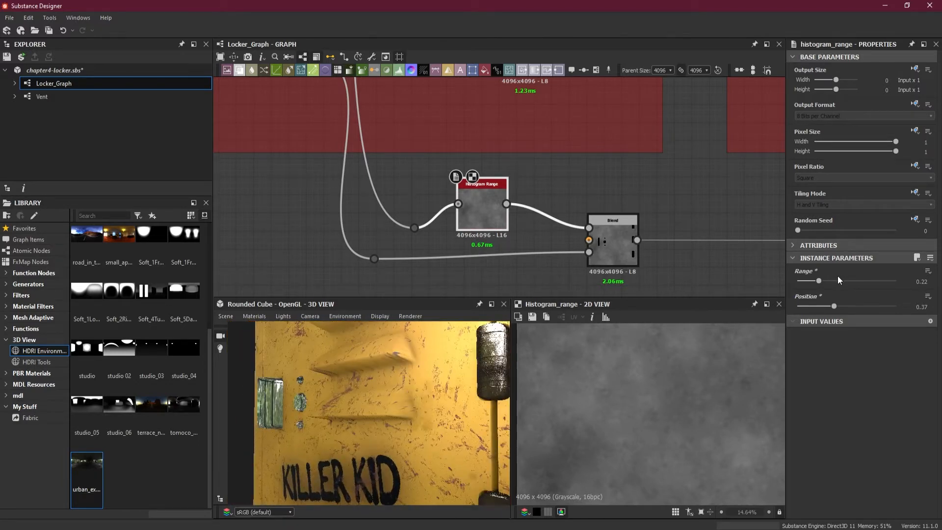
# Step: Lower the roughness Histogram Range's Range to 0.07 and Position to 0.12, checking the locker's shine in the 3D view
pyautogui.moveTo(819, 282); pyautogui.dragTo(819, 307)
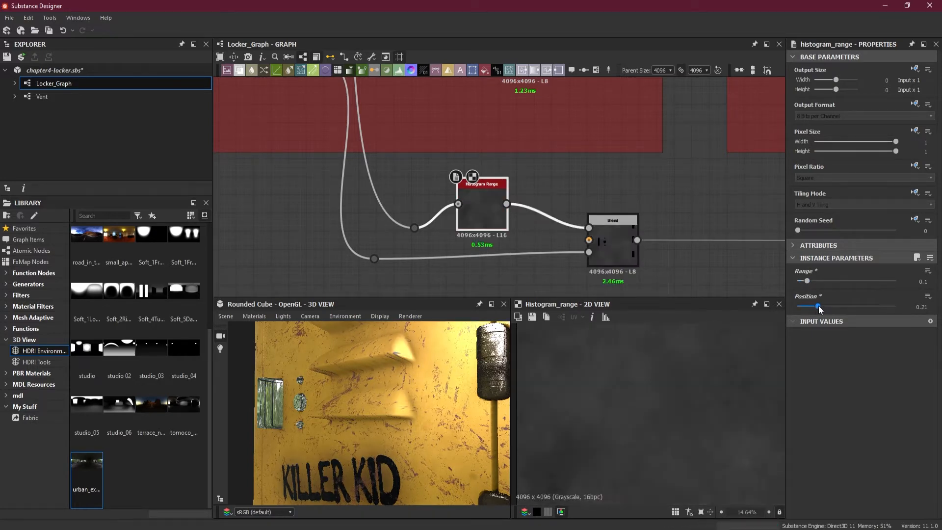
pyautogui.moveTo(428, 408); pyautogui.dragTo(504, 402)
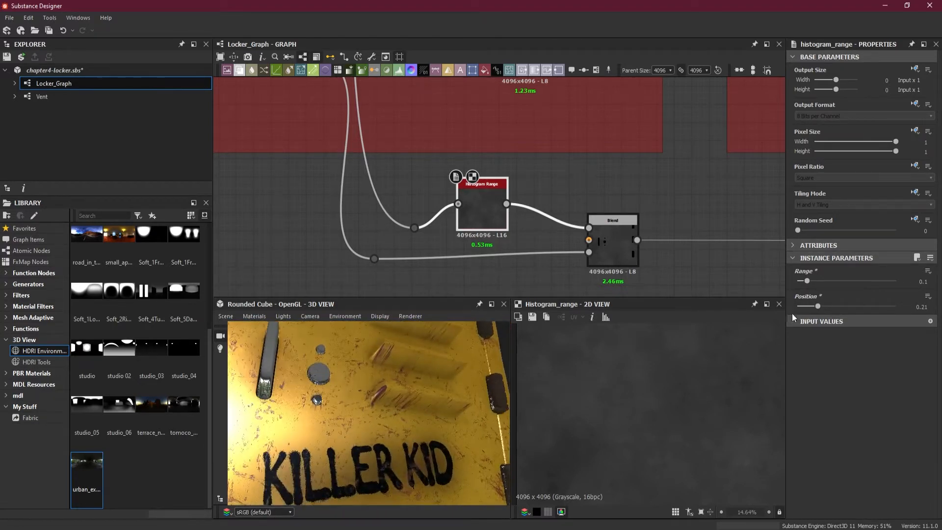
pyautogui.moveTo(808, 281); pyautogui.dragTo(806, 282)
pyautogui.moveTo(815, 307); pyautogui.dragTo(808, 306)
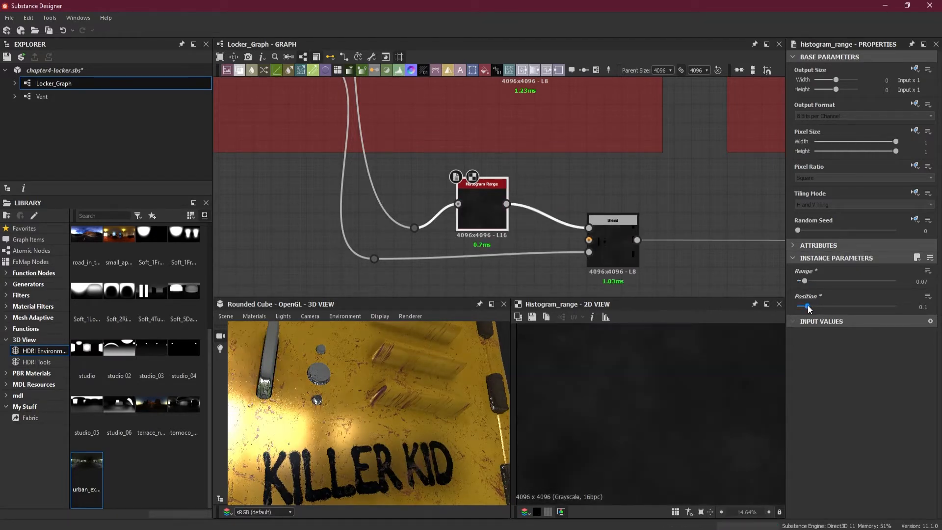
pyautogui.moveTo(432, 425); pyautogui.dragTo(392, 405)
pyautogui.scroll(-4, 368, 382)
pyautogui.scroll(-4, 410, 428)
pyautogui.scroll(4, 411, 420)
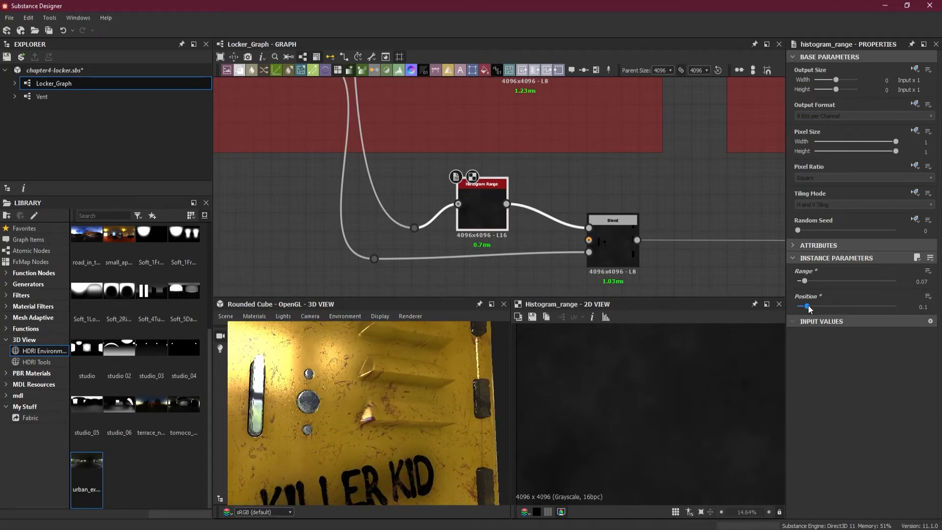
pyautogui.moveTo(810, 308); pyautogui.dragTo(810, 309)
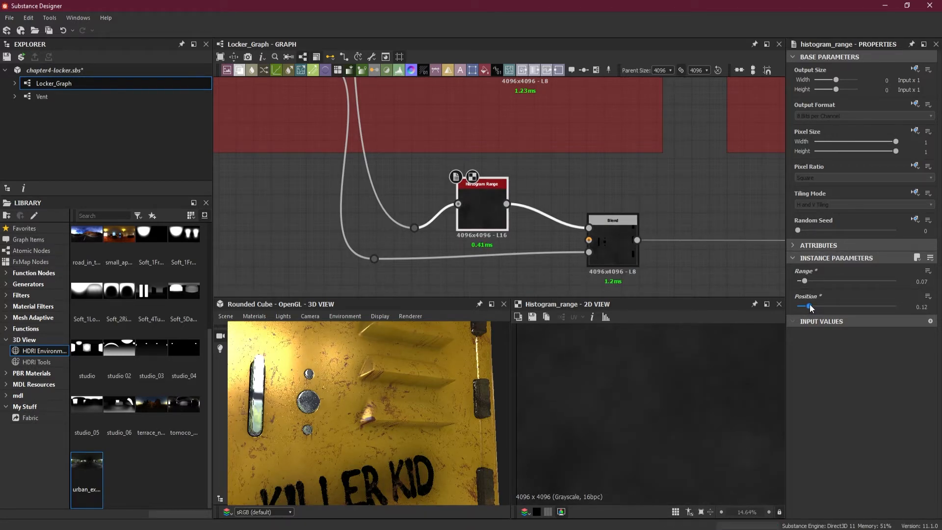
pyautogui.scroll(-4, 372, 393)
pyautogui.moveTo(373, 393)
pyautogui.mouseDown()
pyautogui.moveTo(351, 401)
pyautogui.moveTo(355, 389)
pyautogui.moveTo(370, 393)
pyautogui.mouseUp()
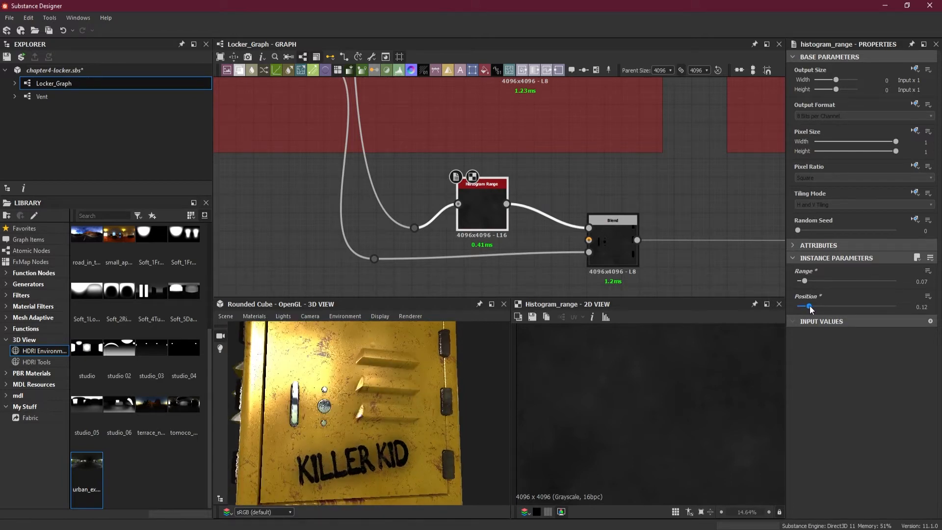
pyautogui.moveTo(810, 308); pyautogui.dragTo(813, 309)
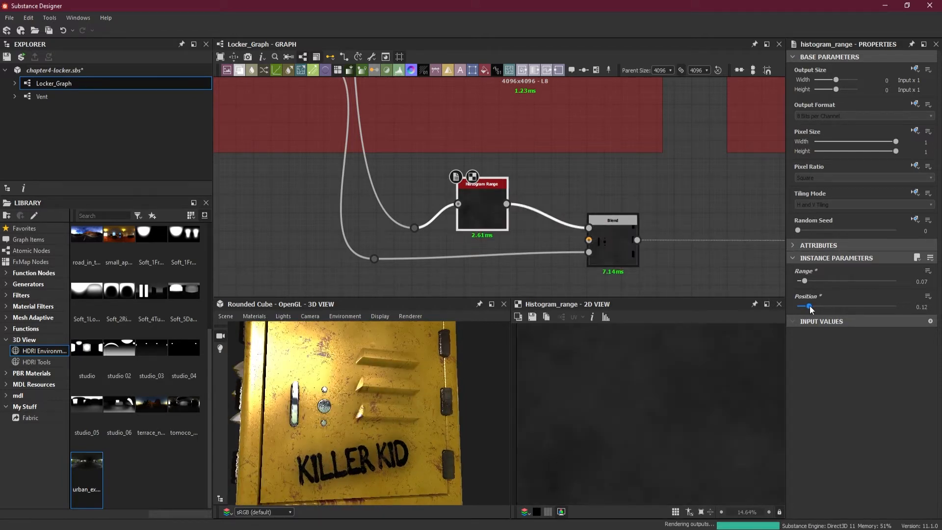
# Step: Examine the locker door's shine in the 3D view from several angles, distances and lighting directions
pyautogui.moveTo(358, 399); pyautogui.dragTo(326, 384)
pyautogui.scroll(3, 383, 394)
pyautogui.scroll(3, 370, 384)
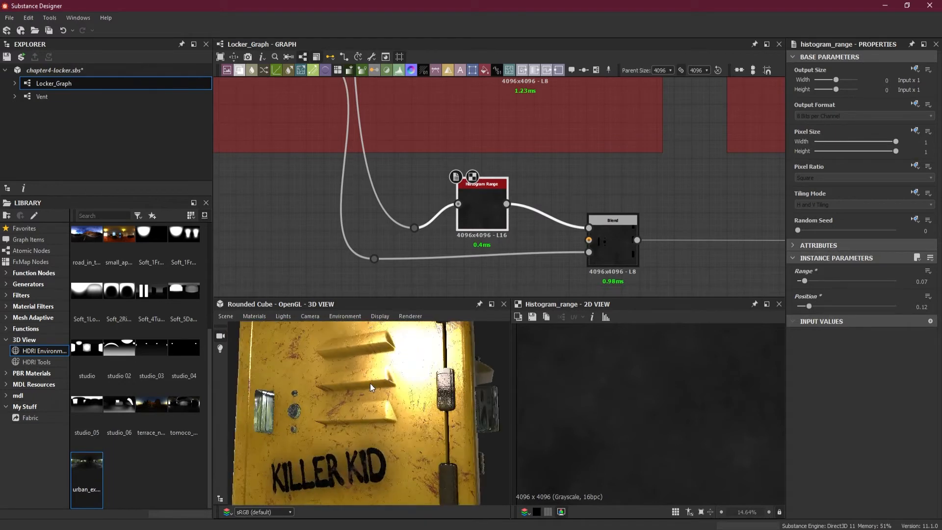
pyautogui.scroll(2, 367, 415)
pyautogui.moveTo(366, 415)
pyautogui.mouseDown()
pyautogui.moveTo(407, 426)
pyautogui.moveTo(364, 441)
pyautogui.moveTo(395, 428)
pyautogui.moveTo(466, 433)
pyautogui.moveTo(255, 433)
pyautogui.moveTo(353, 417)
pyautogui.mouseUp()
pyautogui.scroll(-3, 407, 427)
pyautogui.scroll(-3, 397, 428)
pyautogui.scroll(3, 466, 434)
pyautogui.keyDown('ctrl'); pyautogui.keyDown('shift'); pyautogui.moveTo(366, 418); pyautogui.dragTo(387, 425, button='right'); pyautogui.keyUp('shift'); pyautogui.keyUp('ctrl')
pyautogui.moveTo(387, 425)
pyautogui.mouseDown()
pyautogui.moveTo(393, 434)
pyautogui.moveTo(370, 433)
pyautogui.moveTo(375, 416)
pyautogui.mouseUp()
pyautogui.scroll(3, 375, 412)
pyautogui.moveTo(375, 412); pyautogui.dragTo(411, 412, button='middle')
pyautogui.moveTo(411, 412); pyautogui.dragTo(403, 417)
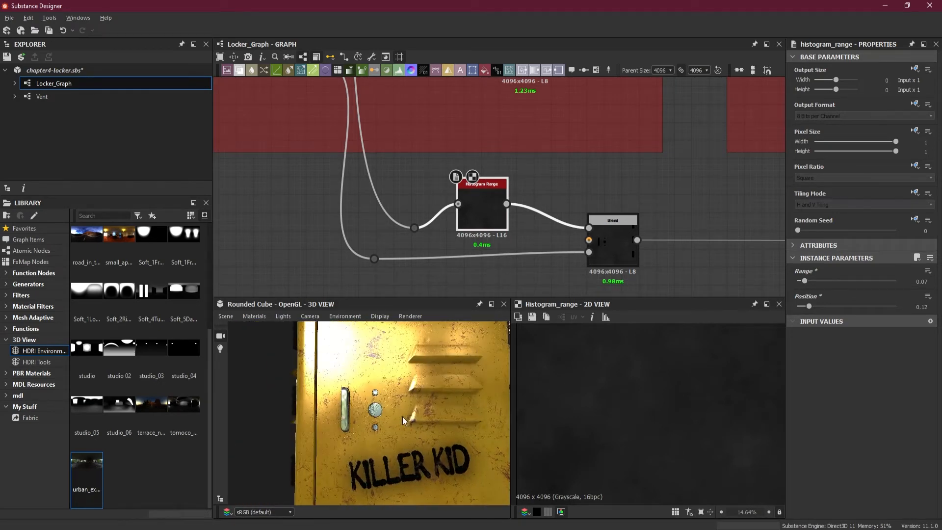
pyautogui.moveTo(402, 417); pyautogui.dragTo(390, 411, button='middle')
pyautogui.moveTo(391, 411)
pyautogui.mouseDown()
pyautogui.moveTo(378, 415)
pyautogui.moveTo(393, 415)
pyautogui.mouseUp()
pyautogui.scroll(5, 387, 443)
pyautogui.scroll(-4, 564, 195)
# Step: Extend the locker body frame down around its roughness nodes and retitle it "Locker Body Albedo + Metalness + Roughness"
pyautogui.moveTo(571, 183); pyautogui.dragTo(531, 225, button='middle')
pyautogui.moveTo(507, 190); pyautogui.dragTo(505, 245)
pyautogui.moveTo(477, 91); pyautogui.dragTo(475, 246, button='middle')
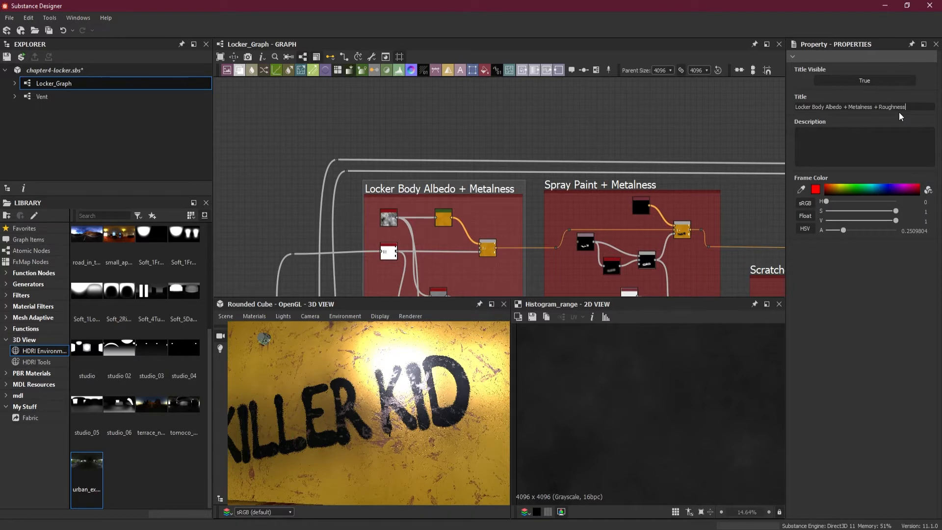
pyautogui.scroll(-3, 603, 215)
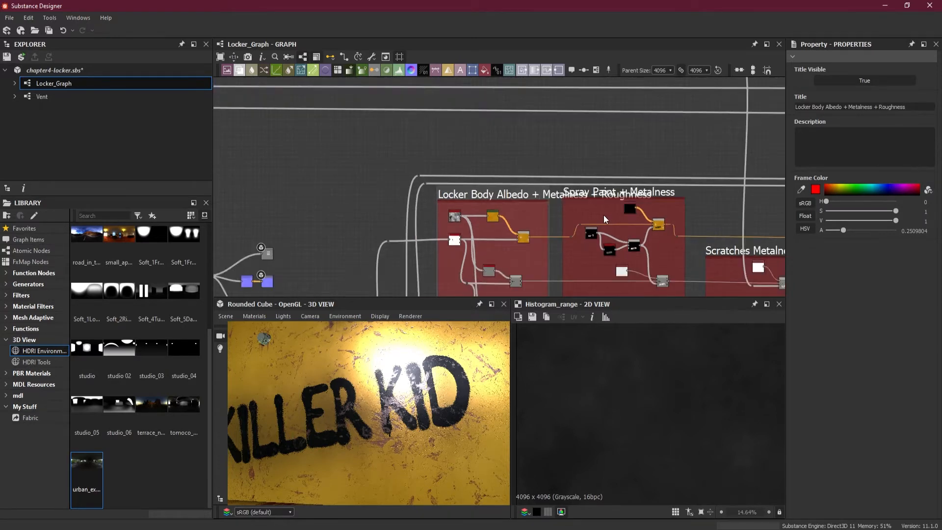
# Step: Shift the Spray Paint + Metalness frame slightly down and extend its lower edge past the roughness link
pyautogui.moveTo(612, 230); pyautogui.dragTo(520, 141, button='middle')
pyautogui.scroll(2, 520, 141)
pyautogui.scroll(2, 526, 137)
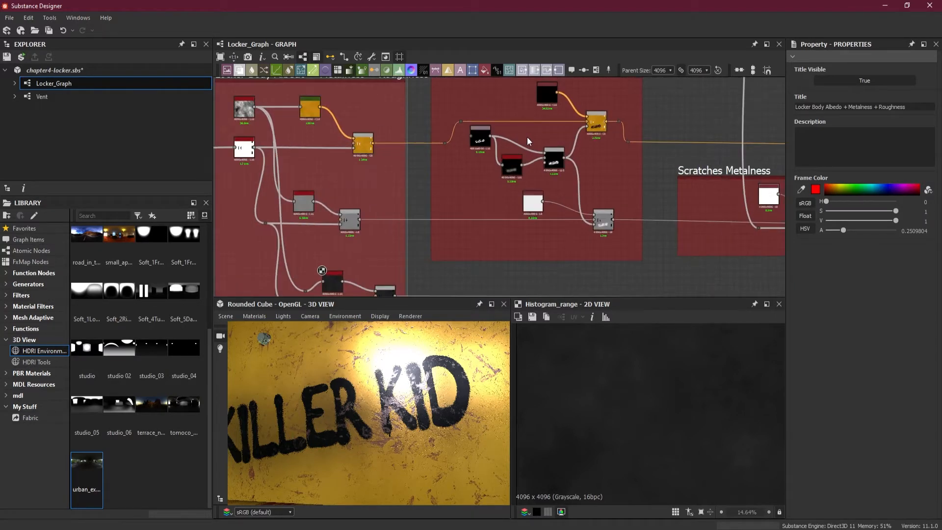
pyautogui.scroll(-1, 526, 138)
pyautogui.scroll(2, 395, 95)
pyautogui.scroll(-2, 464, 108)
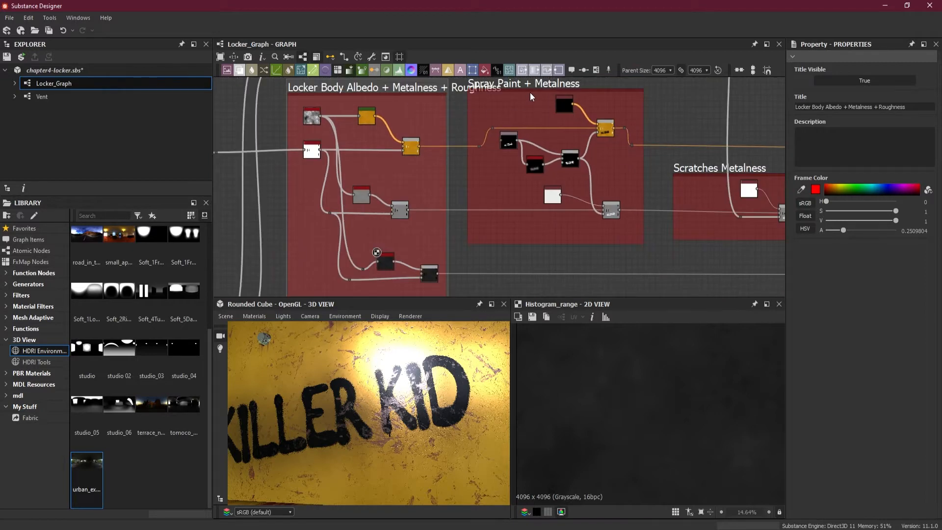
pyautogui.moveTo(530, 96); pyautogui.dragTo(534, 105)
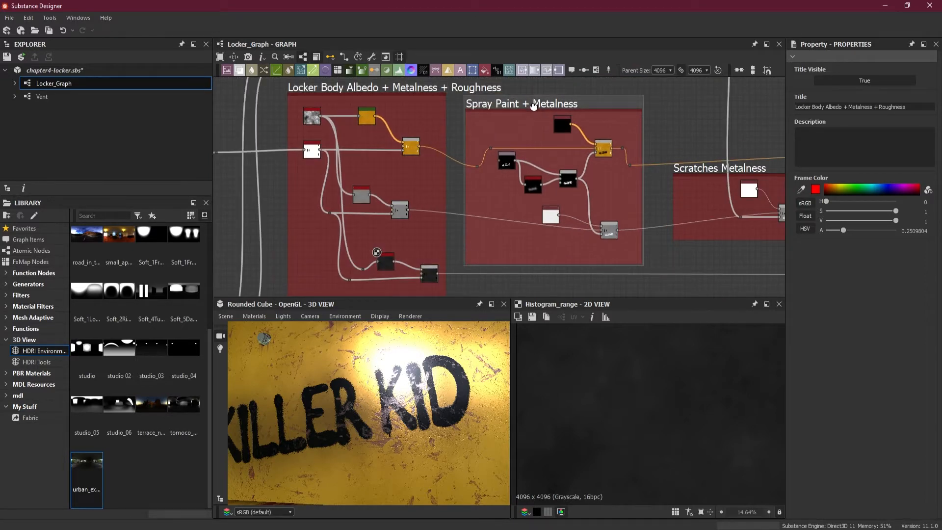
pyautogui.moveTo(560, 161); pyautogui.dragTo(551, 144, button='middle')
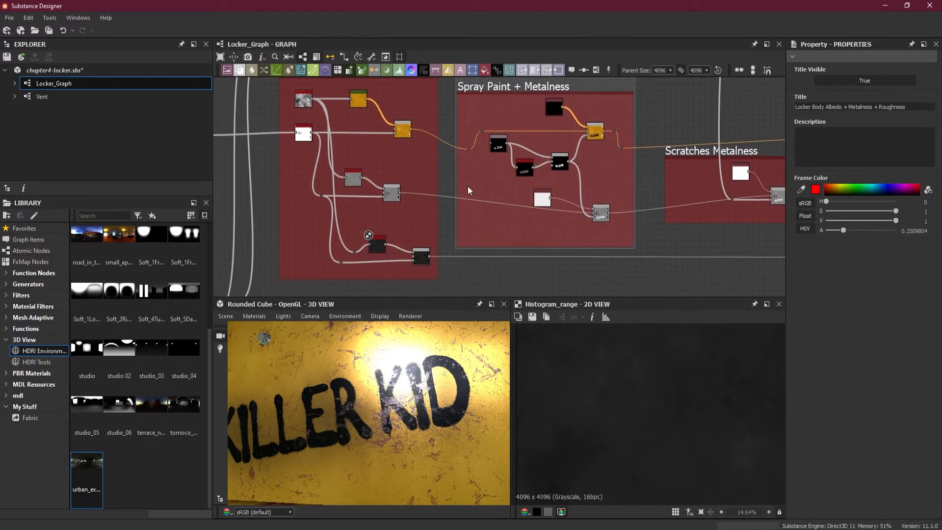
pyautogui.scroll(1, 496, 201)
pyautogui.moveTo(486, 202); pyautogui.dragTo(486, 104, button='middle')
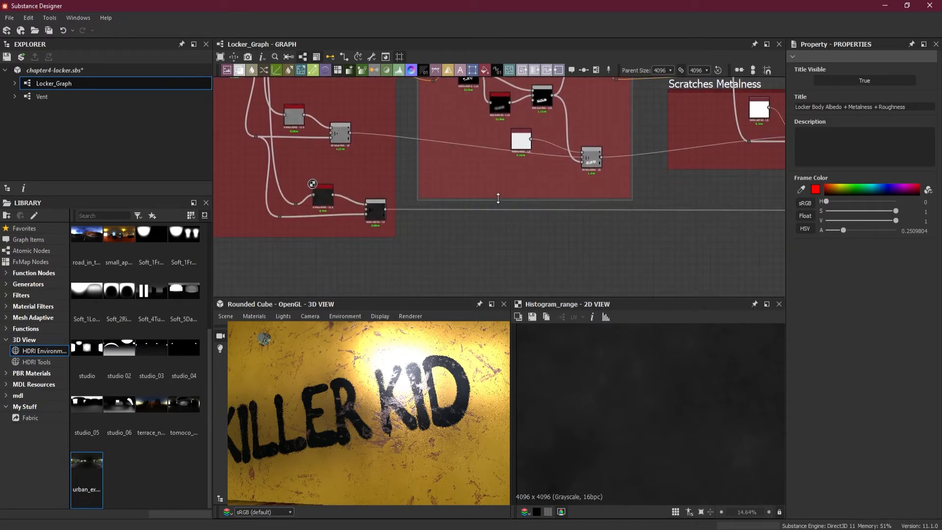
pyautogui.moveTo(498, 200); pyautogui.dragTo(498, 234)
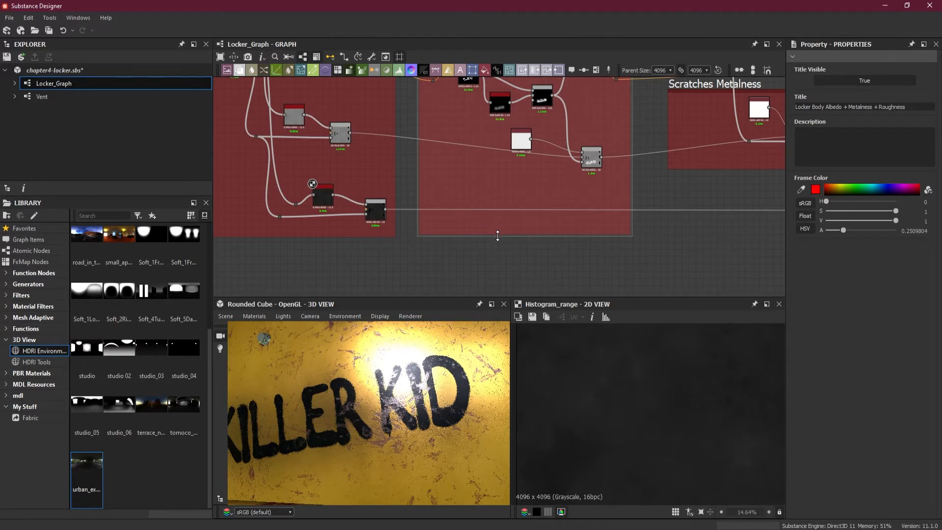
# Step: Move the Spray Paint + Metalness frame back up and stretch its lower edge level with the locker body frame
pyautogui.scroll(1, 522, 193)
pyautogui.scroll(-3, 534, 186)
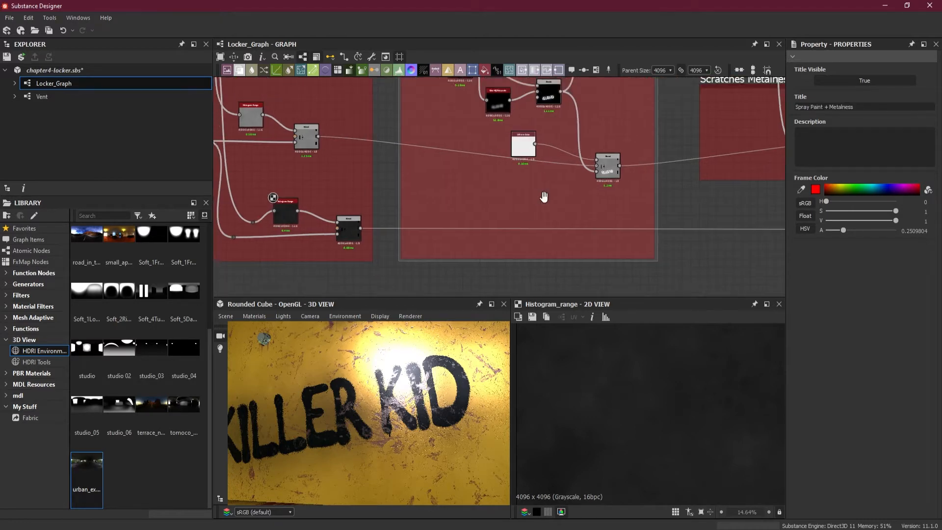
pyautogui.moveTo(491, 130); pyautogui.dragTo(494, 100, button='middle')
pyautogui.moveTo(494, 100); pyautogui.dragTo(494, 97)
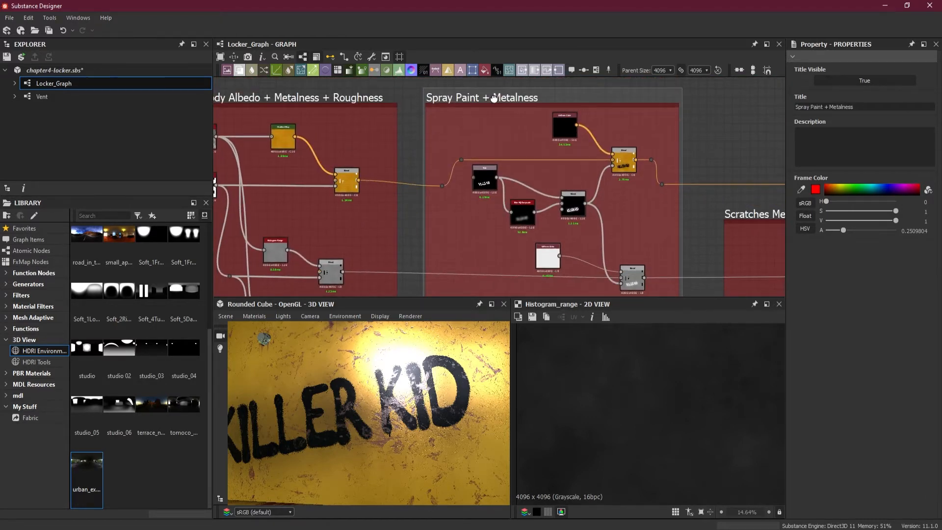
pyautogui.scroll(-3, 490, 132)
pyautogui.scroll(3, 484, 134)
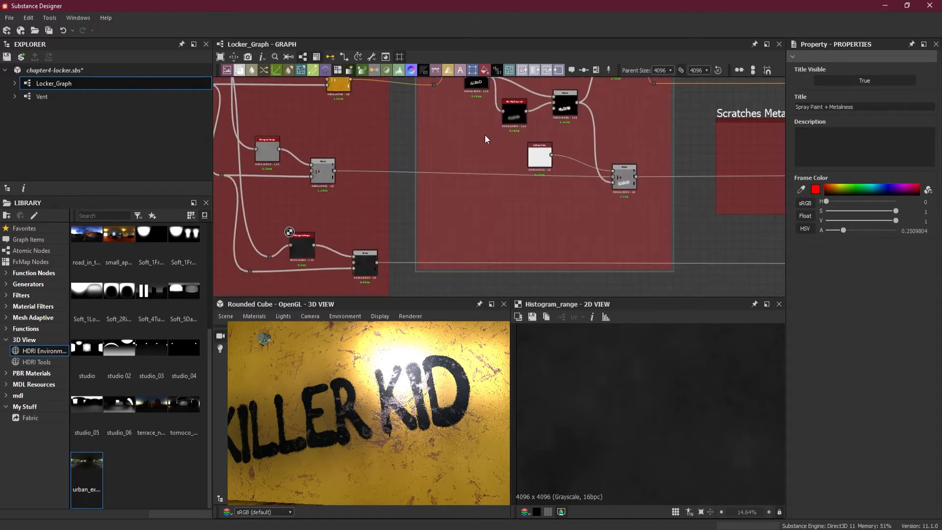
pyautogui.scroll(1, 520, 206)
pyautogui.moveTo(539, 241); pyautogui.dragTo(521, 158, button='middle')
pyautogui.moveTo(530, 179)
pyautogui.mouseDown()
pyautogui.moveTo(545, 208)
pyautogui.moveTo(531, 243)
pyautogui.mouseUp()
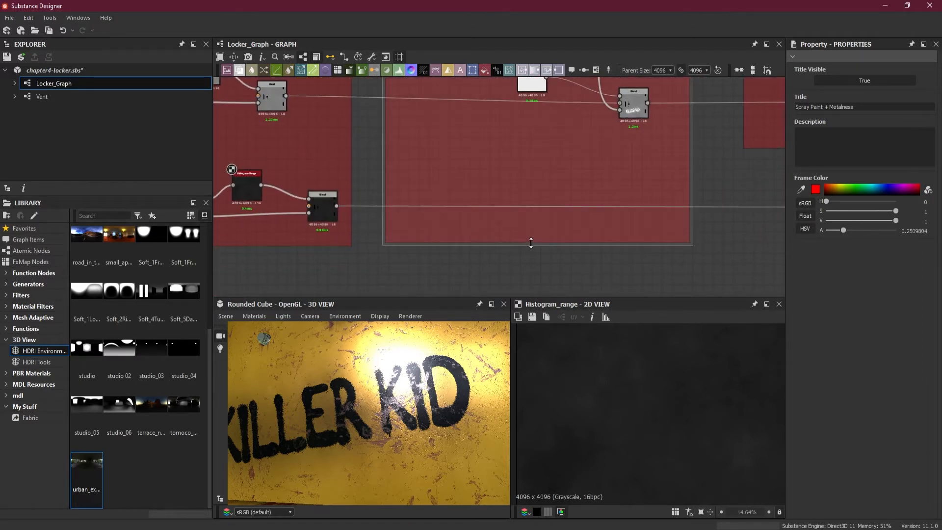
# Step: Insert a Blend node on the roughness link and place it inside the Spray Paint frame, below the metalness Blend
pyautogui.press('space')
pyautogui.click(597, 242)
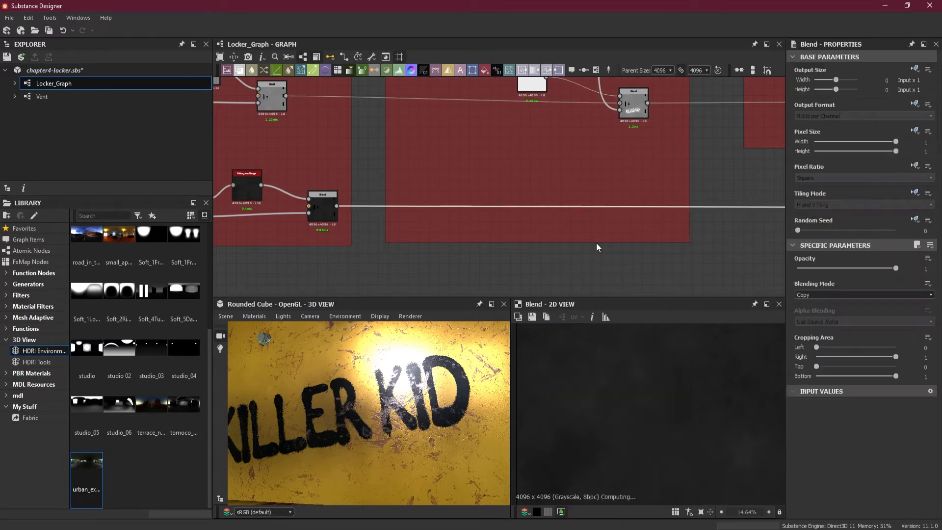
pyautogui.scroll(-3, 602, 225)
pyautogui.scroll(-3, 621, 226)
pyautogui.scroll(3, 720, 226)
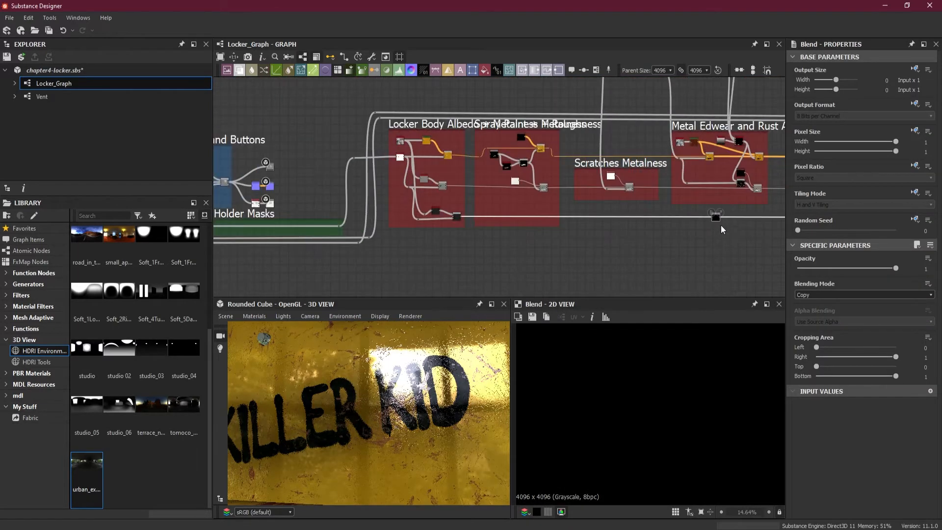
pyautogui.rightClick(543, 222)
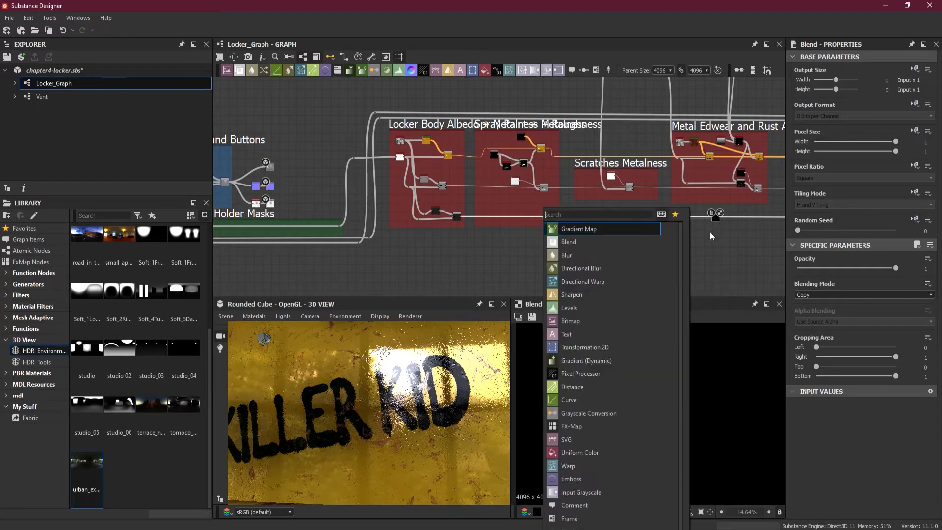
pyautogui.click(715, 222)
pyautogui.moveTo(715, 221); pyautogui.dragTo(541, 221)
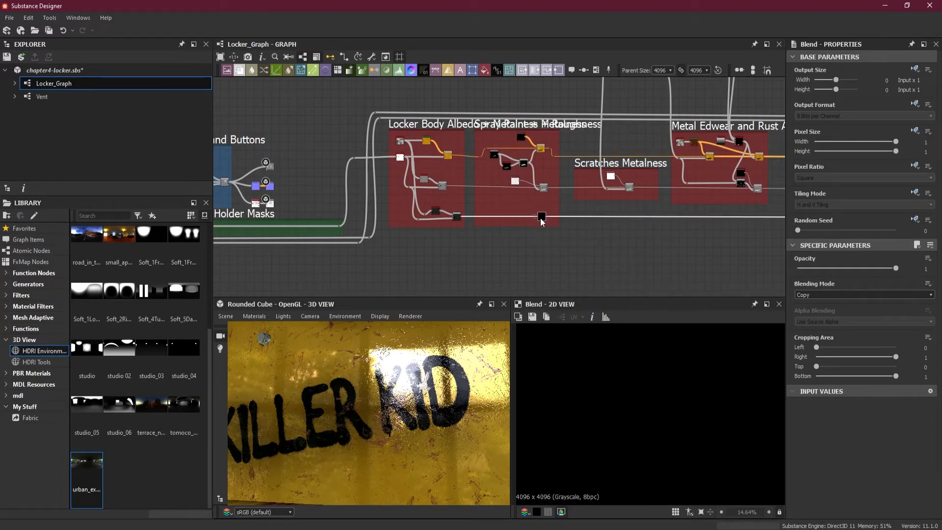
pyautogui.scroll(5, 544, 217)
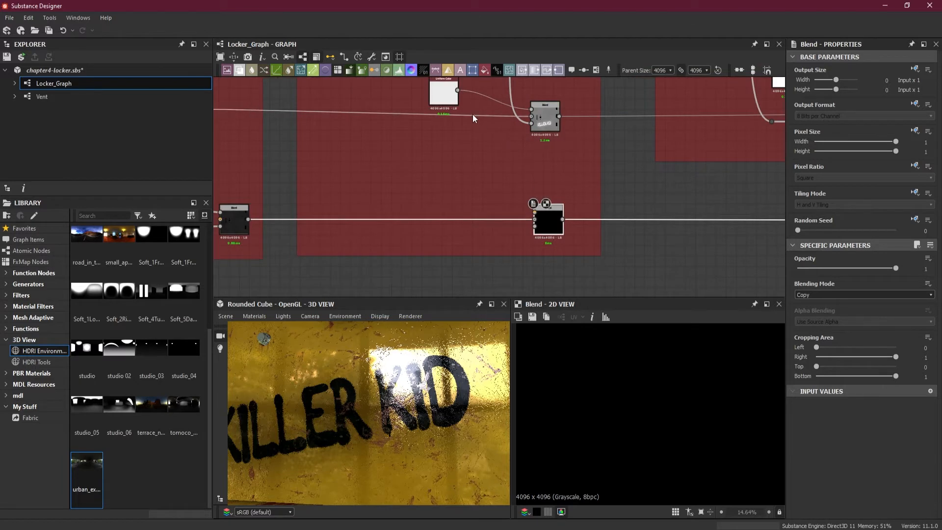
# Step: Add a dot node on the spray paint mask link and connect it to the new roughness Blend's opacity input
pyautogui.scroll(-1, 509, 123)
pyautogui.moveTo(509, 153); pyautogui.dragTo(514, 122, button='middle')
pyautogui.click(475, 167)
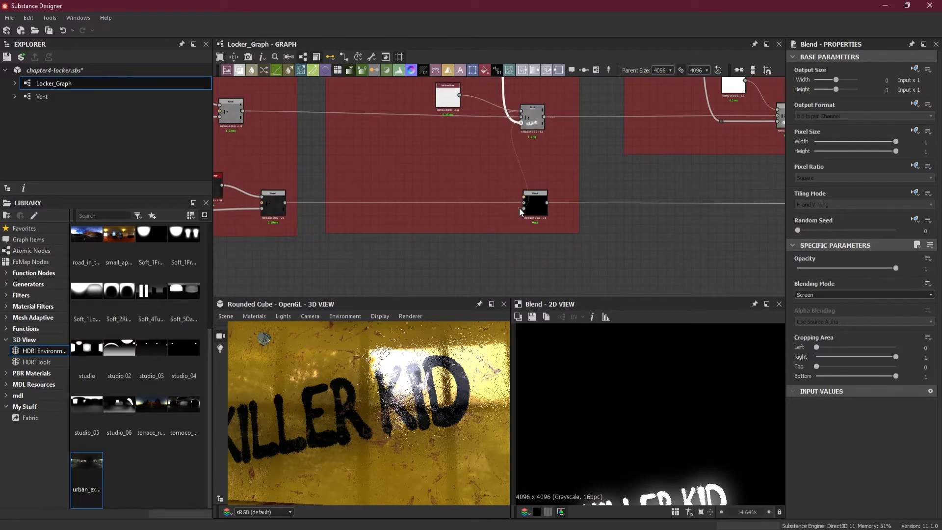
pyautogui.moveTo(475, 205); pyautogui.dragTo(483, 170)
pyautogui.press('Escape')
pyautogui.scroll(3, 505, 136)
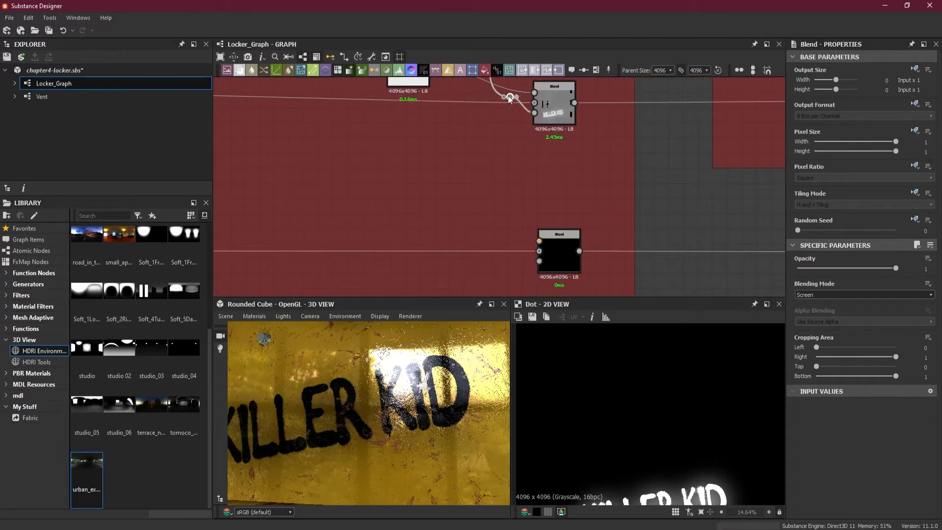
pyautogui.keyDown('alt'); pyautogui.moveTo(509, 98); pyautogui.dragTo(540, 261); pyautogui.keyUp('alt')
pyautogui.doubleClick(561, 258)
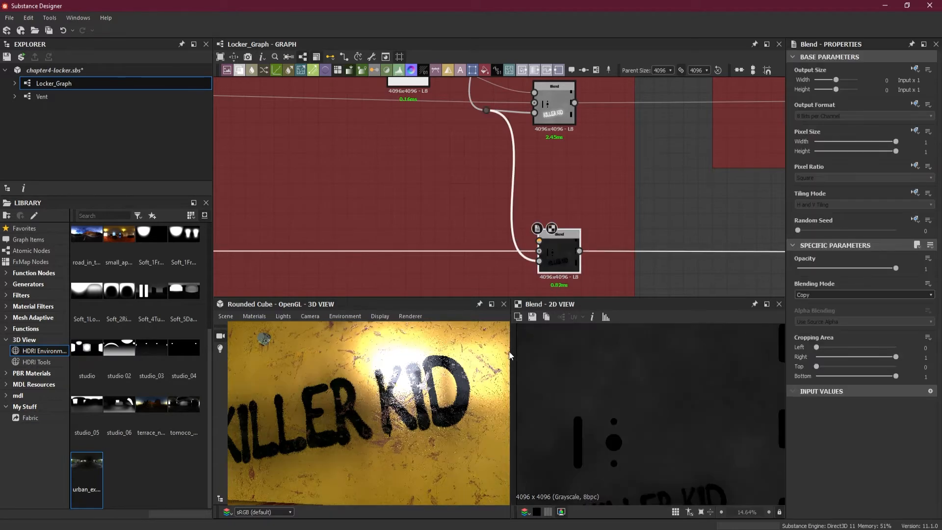
# Step: Examine the shine of the KILLER KID lettering in the 3D view from different angles and distances
pyautogui.moveTo(418, 419); pyautogui.dragTo(384, 403)
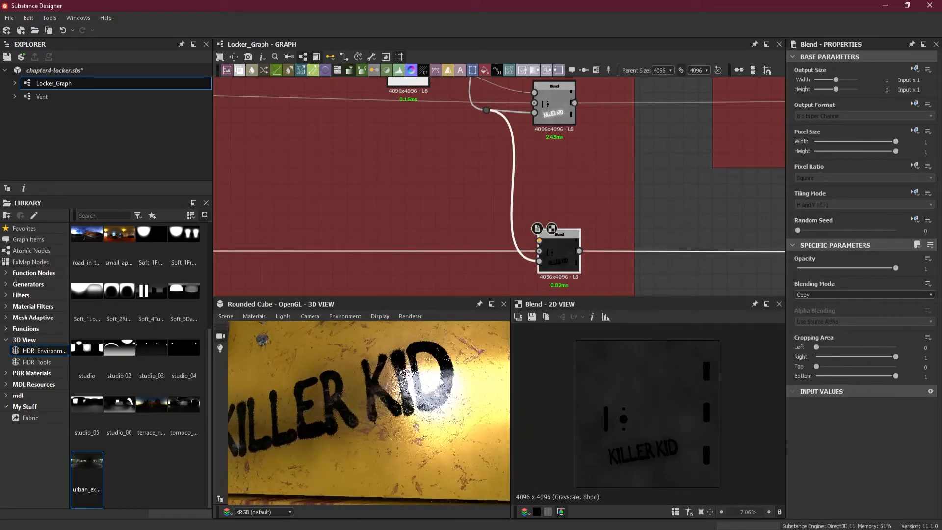
pyautogui.scroll(4, 440, 381)
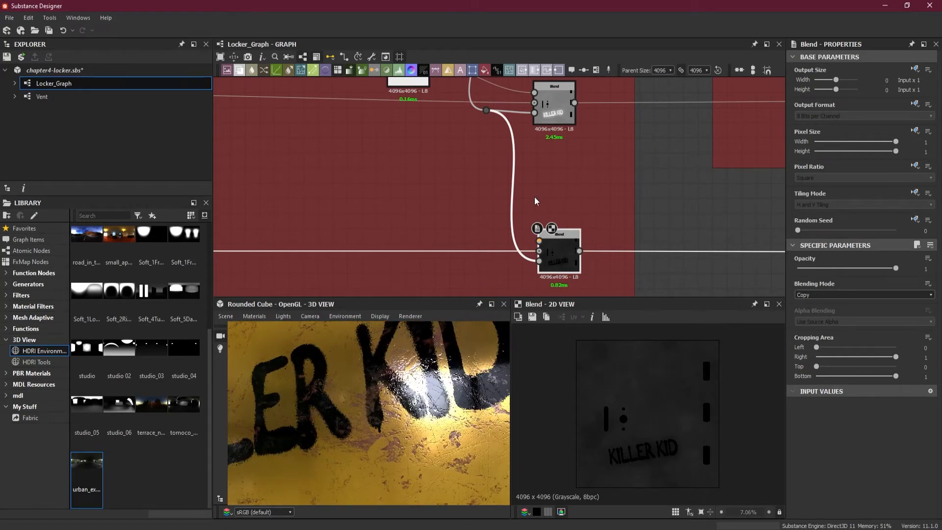
pyautogui.moveTo(431, 376); pyautogui.dragTo(408, 397)
pyautogui.scroll(-4, 435, 380)
pyautogui.scroll(4, 407, 395)
pyautogui.scroll(3, 406, 391)
pyautogui.scroll(2, 564, 237)
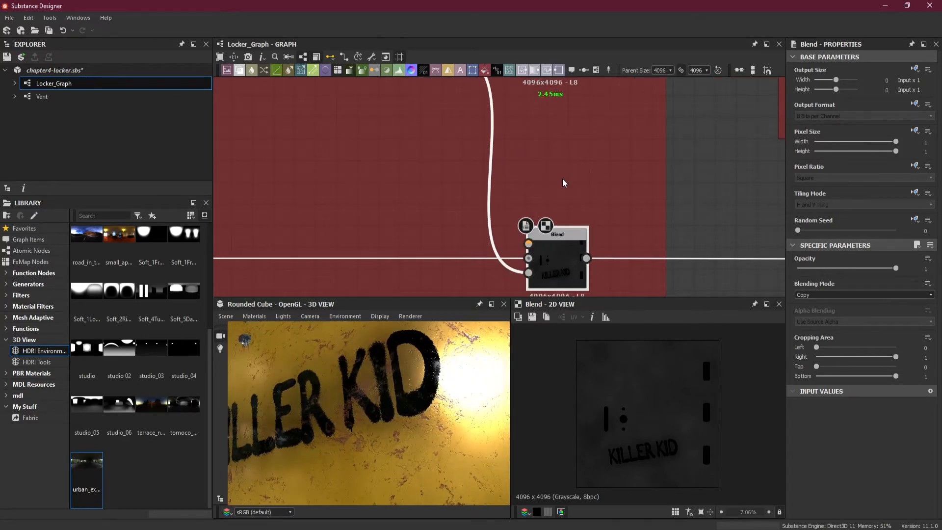
# Step: Connect the spray paint mask's dot node to the new roughness Blend's foreground input and check the lettering in the 3D view
pyautogui.scroll(-3, 565, 184)
pyautogui.moveTo(564, 183); pyautogui.dragTo(555, 218, button='middle')
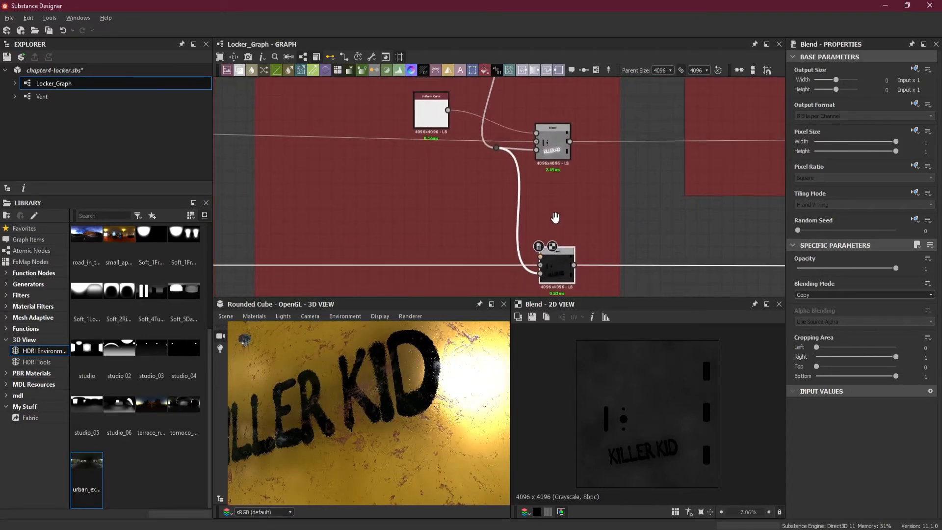
pyautogui.moveTo(552, 180); pyautogui.dragTo(535, 161, button='middle')
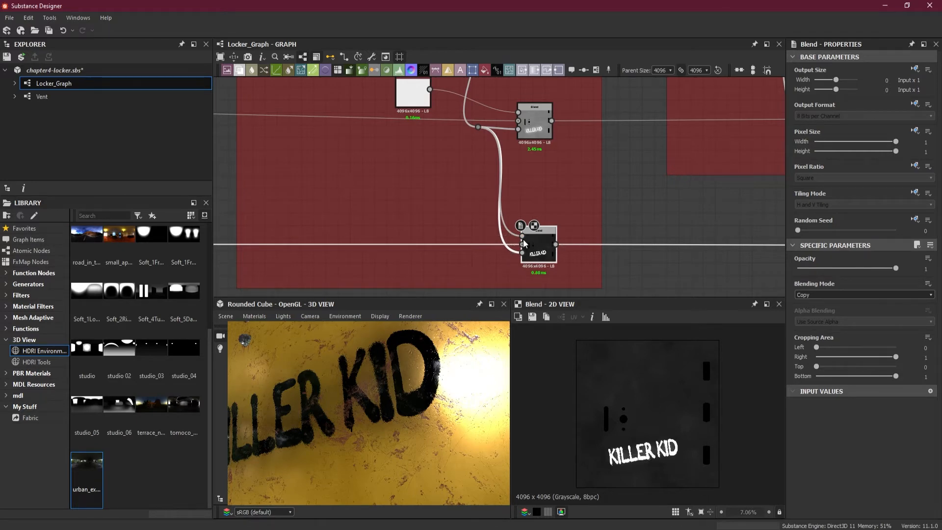
pyautogui.moveTo(415, 419); pyautogui.dragTo(447, 405)
pyautogui.scroll(4, 424, 397)
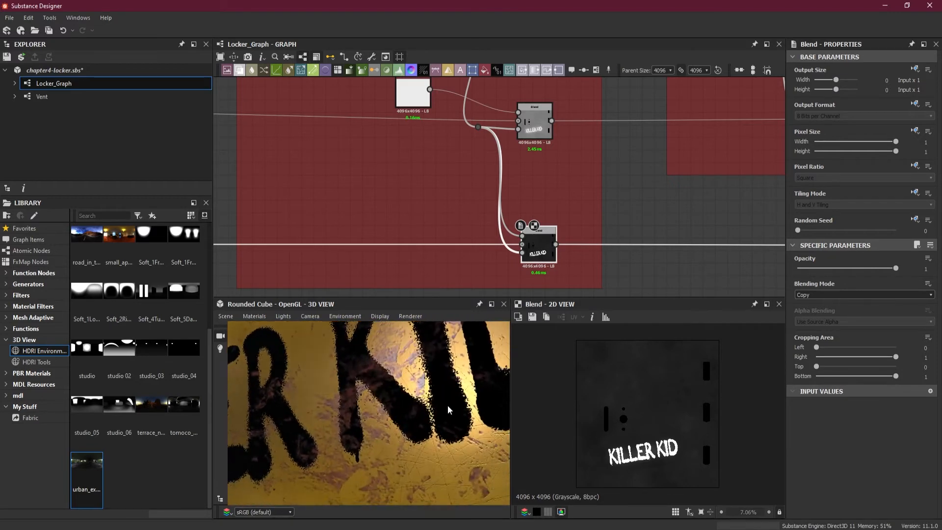
# Step: Insert a Histogram Range node on the link into the spray paint roughness Blend's foreground and place it above the Blend
pyautogui.scroll(3, 520, 265)
pyautogui.scroll(-3, 520, 263)
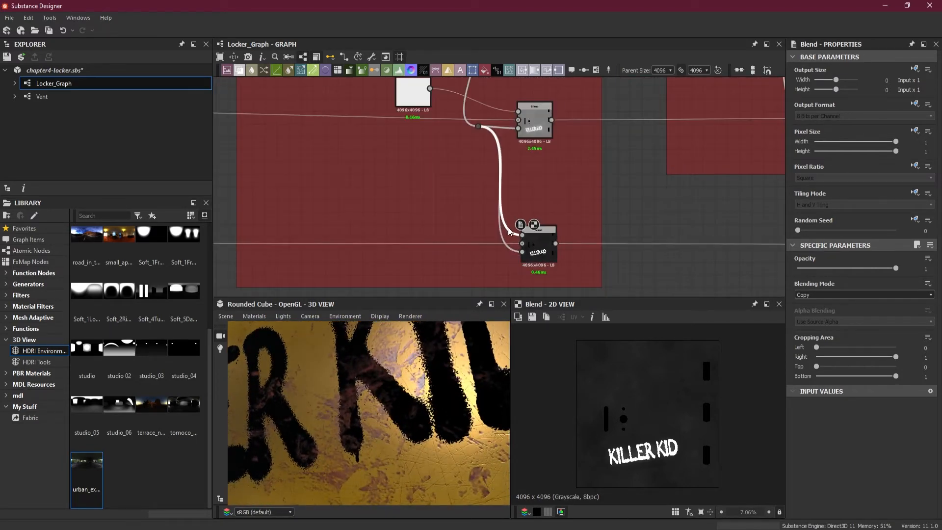
pyautogui.press('space')
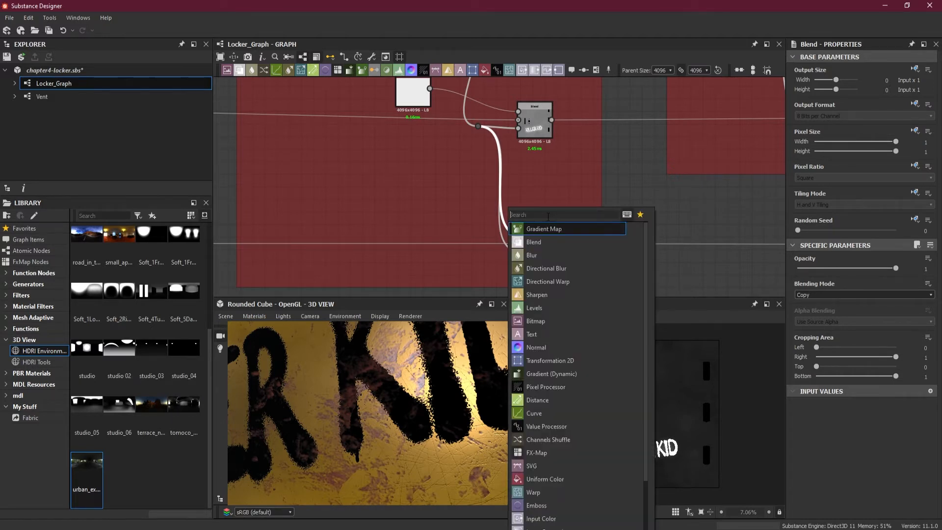
pyautogui.write('hi')
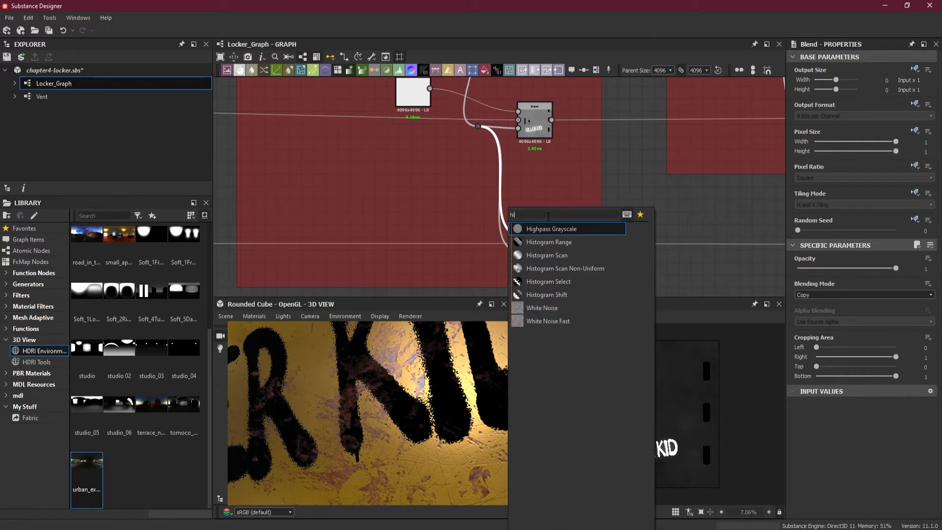
pyautogui.click(566, 239)
pyautogui.moveTo(544, 246); pyautogui.dragTo(536, 195)
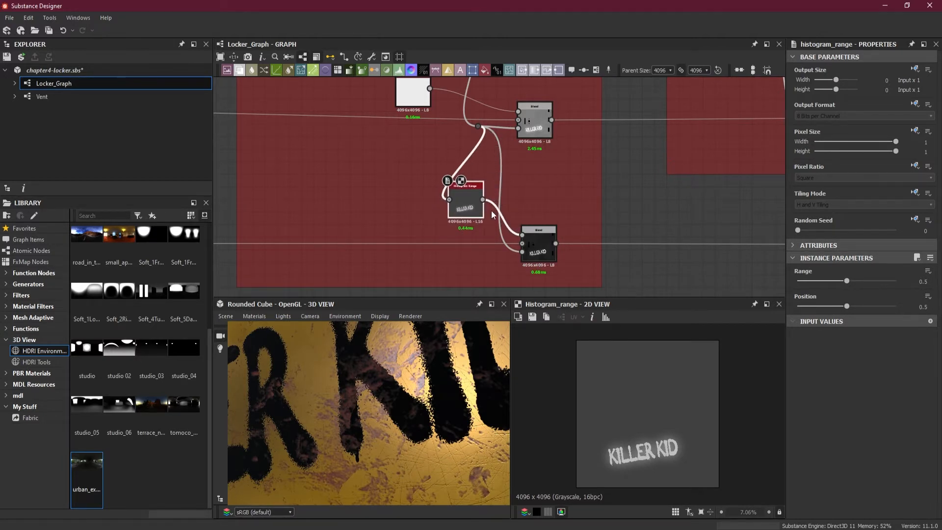
# Step: Set the Histogram Range's range to 0.03 and position to 0.1, and check the lettering's shine in the 3D view
pyautogui.scroll(5, 465, 199)
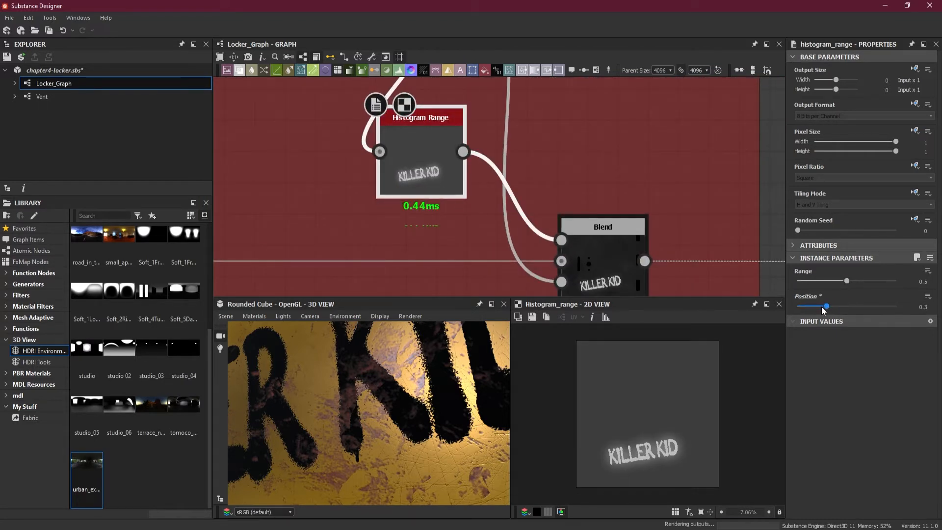
pyautogui.moveTo(847, 307); pyautogui.dragTo(811, 279)
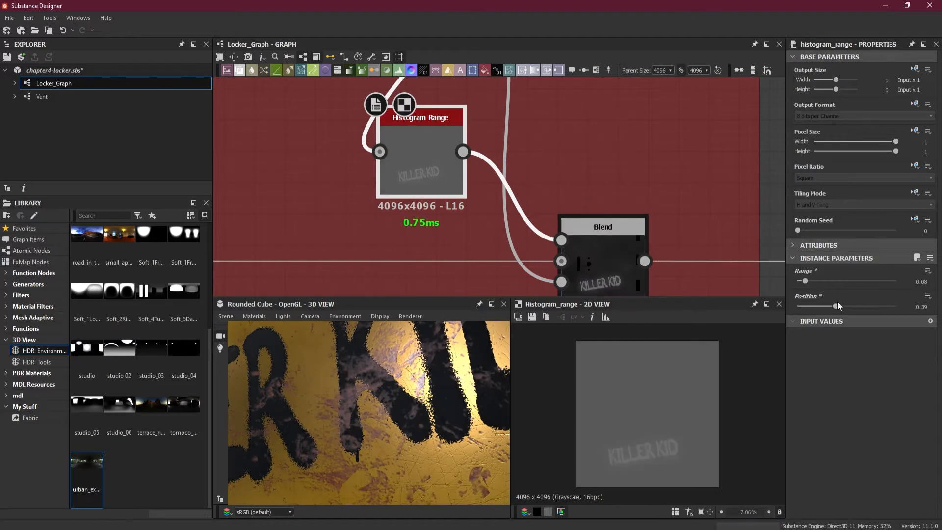
pyautogui.moveTo(837, 305); pyautogui.dragTo(808, 307)
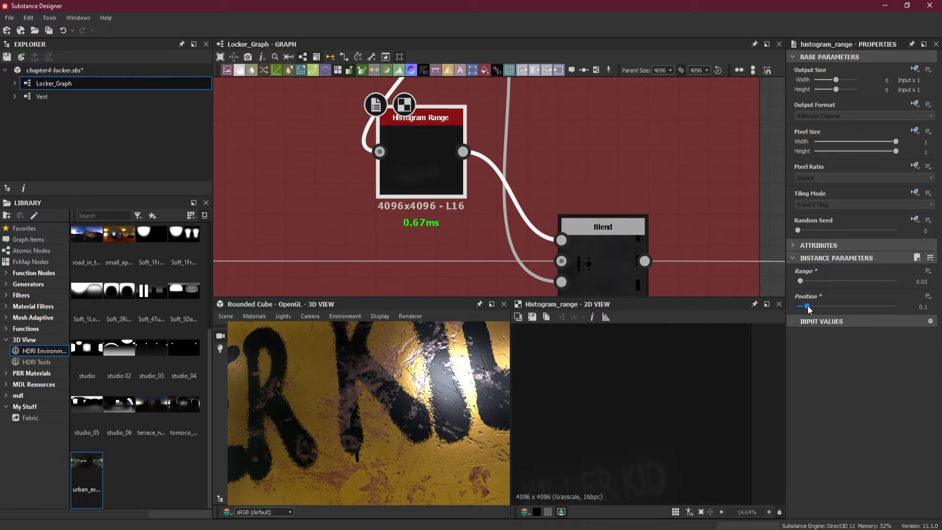
pyautogui.scroll(-5, 434, 396)
pyautogui.moveTo(395, 414)
pyautogui.mouseDown()
pyautogui.moveTo(433, 406)
pyautogui.moveTo(367, 414)
pyautogui.moveTo(398, 402)
pyautogui.mouseUp()
pyautogui.scroll(4, 388, 413)
pyautogui.scroll(2, 403, 390)
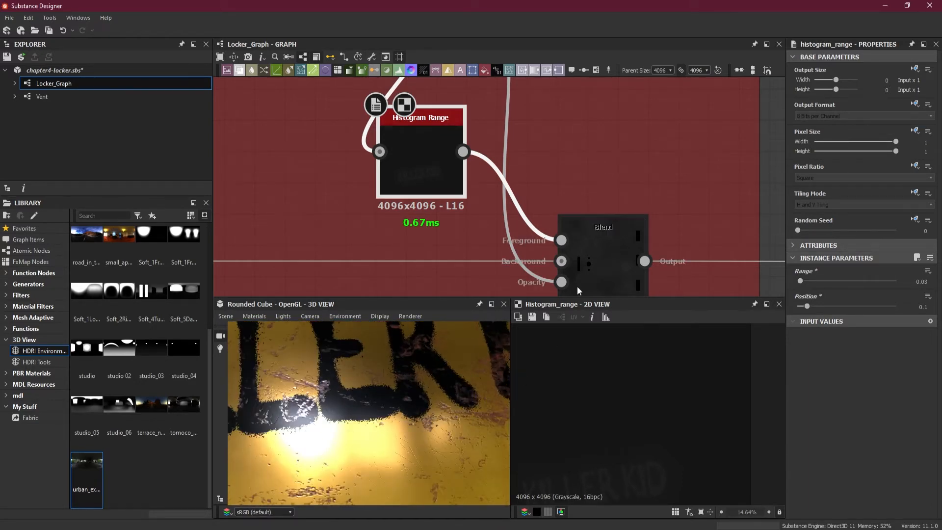
# Step: Inspect the spray paint roughness Blend's output in the 2D view and set the Histogram Range's position to 0.06 and range to 0.01
pyautogui.doubleClick(600, 257)
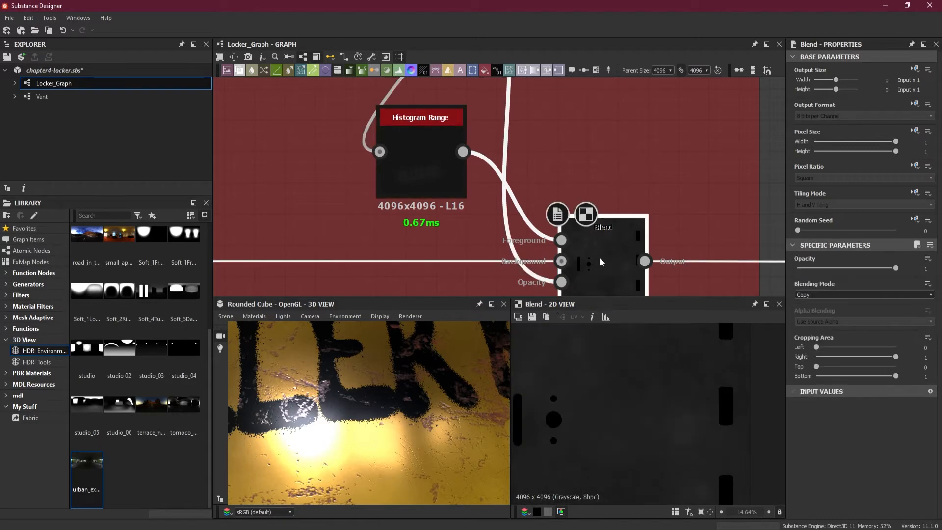
pyautogui.scroll(1, 622, 454)
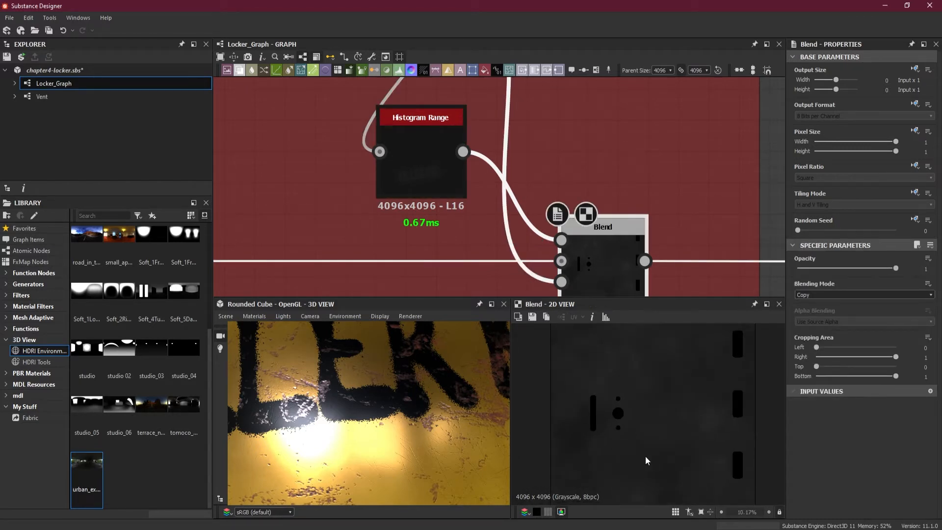
pyautogui.scroll(5, 658, 455)
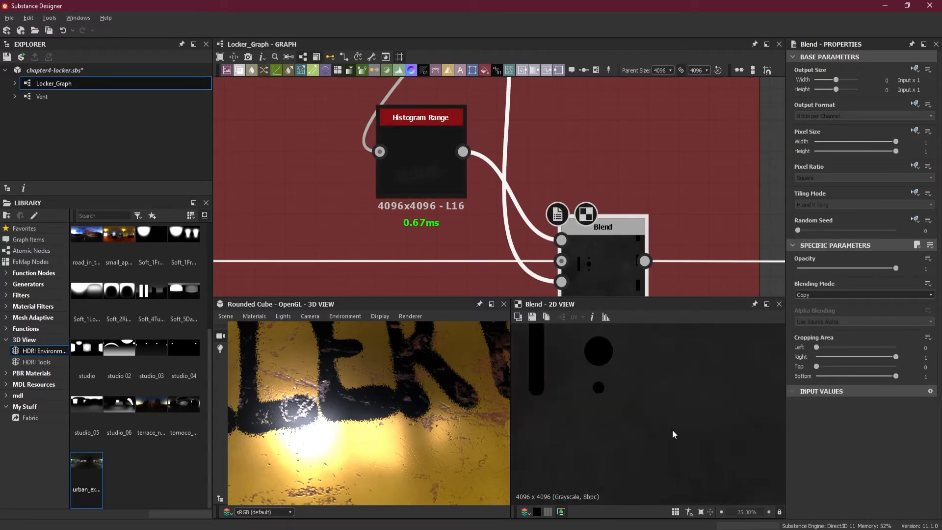
pyautogui.scroll(1, 667, 402)
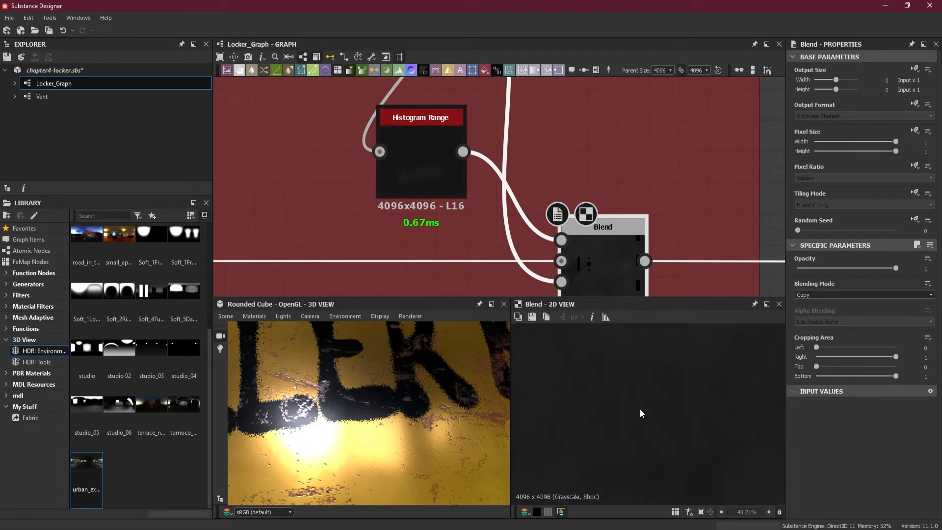
pyautogui.click(425, 165)
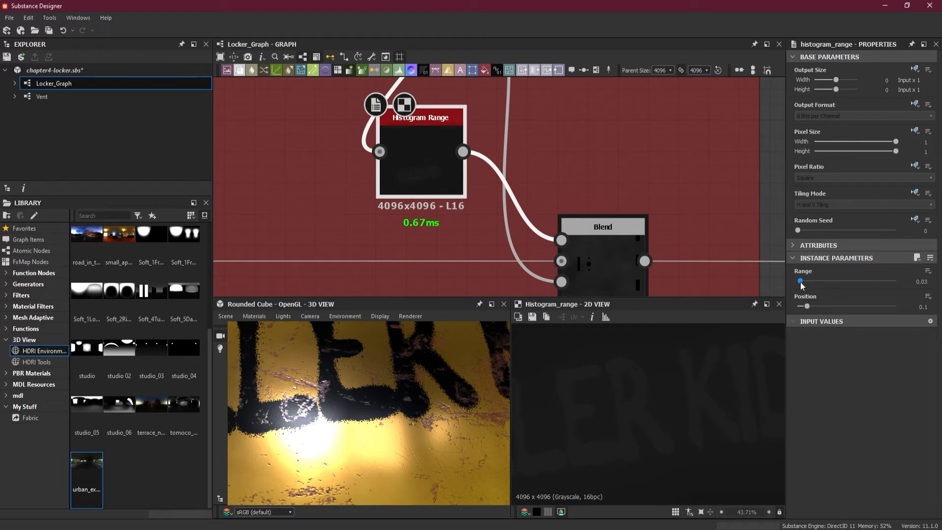
pyautogui.moveTo(808, 307); pyautogui.dragTo(806, 308)
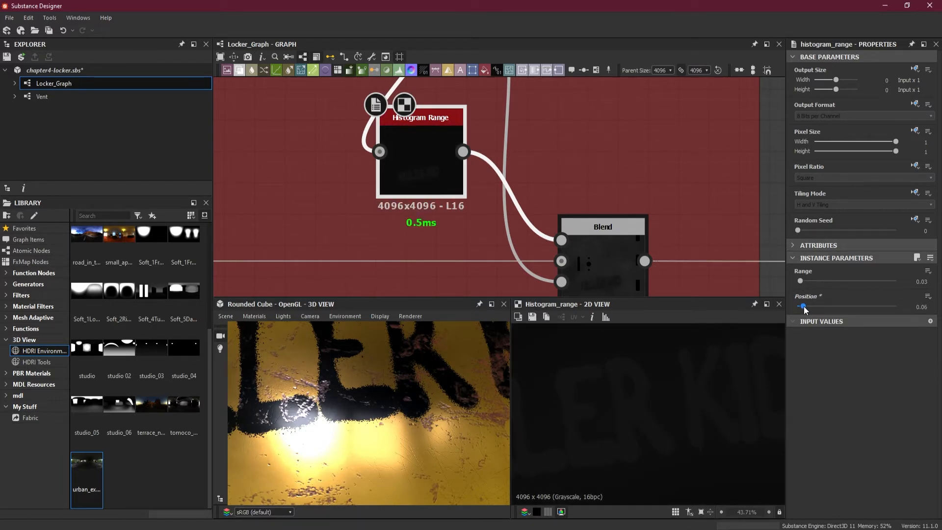
pyautogui.moveTo(801, 282); pyautogui.dragTo(805, 308)
# Step: Examine the KILLER KID lettering's gloss against the locker body in the 3D view from several angles and distances
pyautogui.scroll(-3, 392, 424)
pyautogui.moveTo(392, 424); pyautogui.dragTo(410, 442)
pyautogui.scroll(-5, 442, 426)
pyautogui.scroll(5, 420, 405)
pyautogui.scroll(-5, 411, 412)
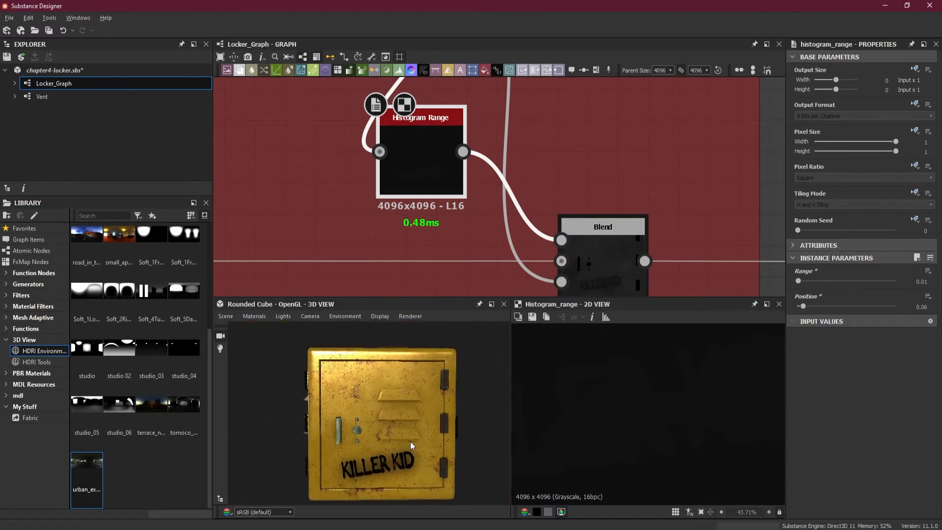
pyautogui.moveTo(410, 441); pyautogui.dragTo(400, 428, button='middle')
pyautogui.scroll(1, 400, 428)
pyautogui.moveTo(400, 429); pyautogui.dragTo(410, 447)
pyautogui.scroll(4, 405, 415)
pyautogui.scroll(5, 422, 452)
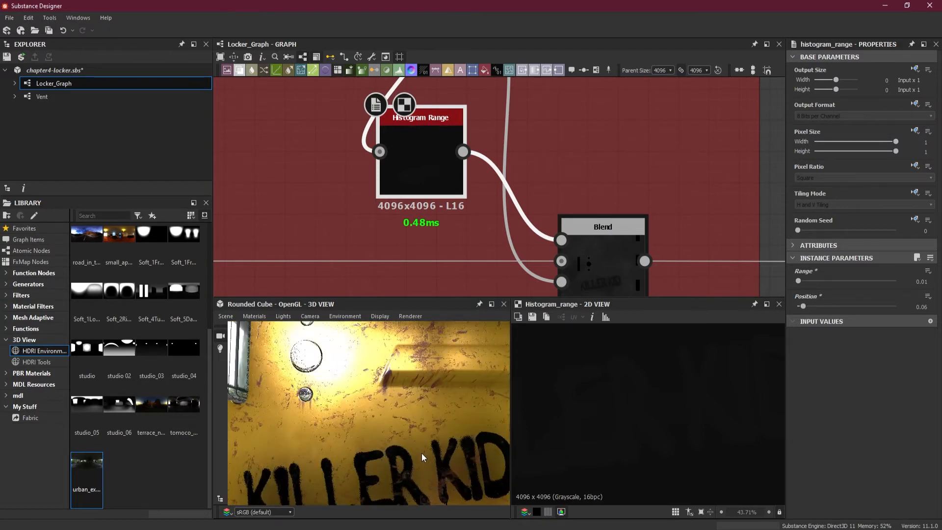
# Step: Set the opacity of the spray paint's albedo Blend to 0.9 and check the lettering on the locker in the 3D view
pyautogui.scroll(-6, 516, 182)
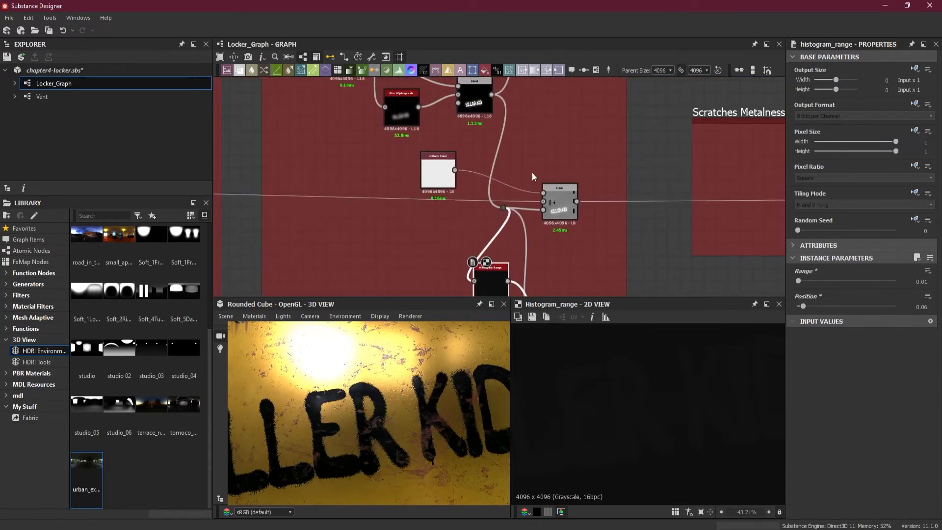
pyautogui.scroll(3, 535, 198)
pyautogui.scroll(2, 535, 197)
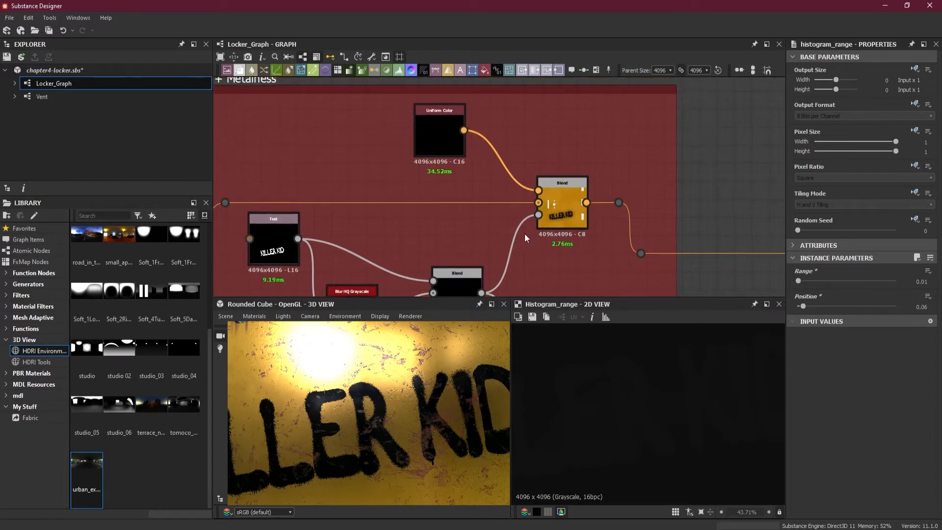
pyautogui.click(452, 142)
pyautogui.scroll(2, 452, 142)
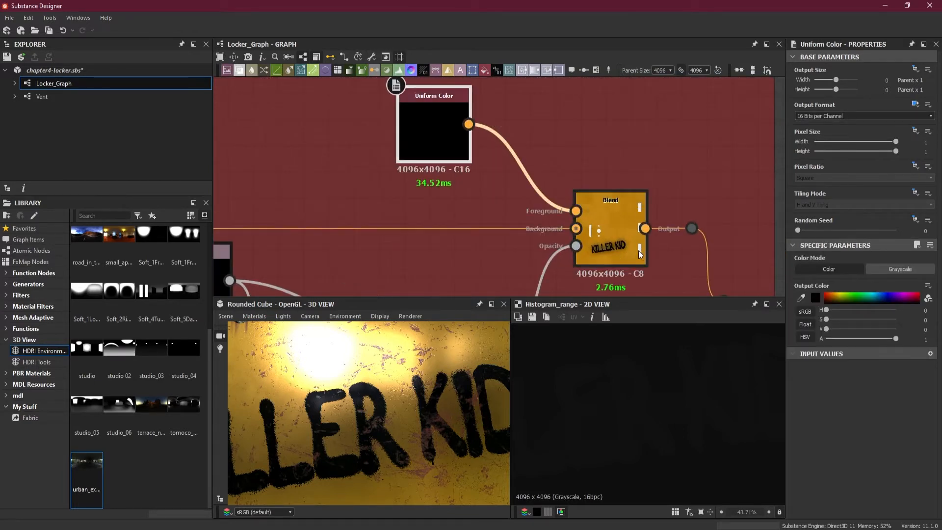
pyautogui.doubleClick(618, 231)
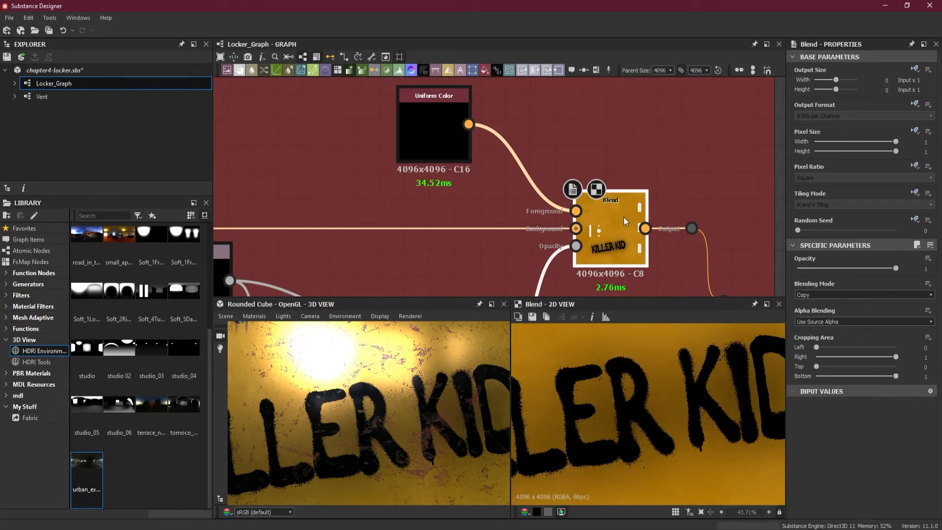
pyautogui.moveTo(895, 269); pyautogui.dragTo(881, 269)
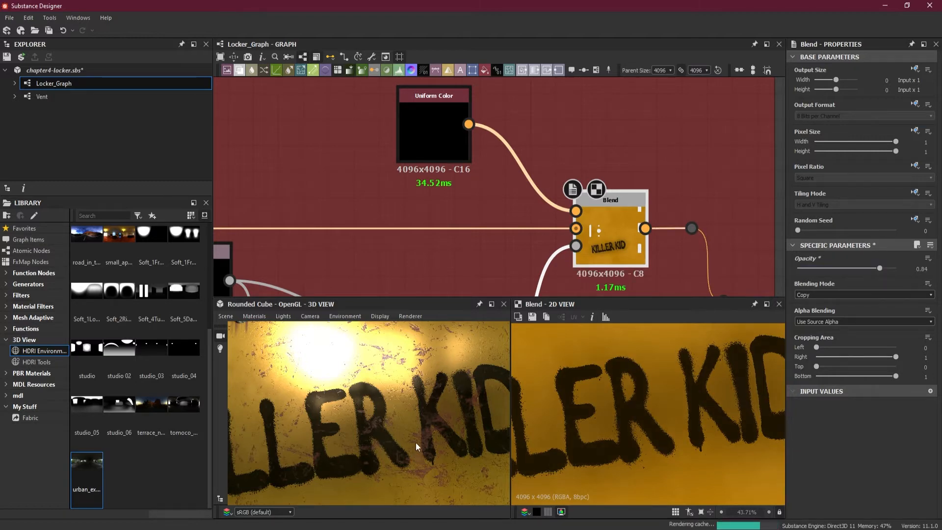
pyautogui.moveTo(416, 443); pyautogui.dragTo(417, 420)
pyautogui.scroll(3, 404, 411)
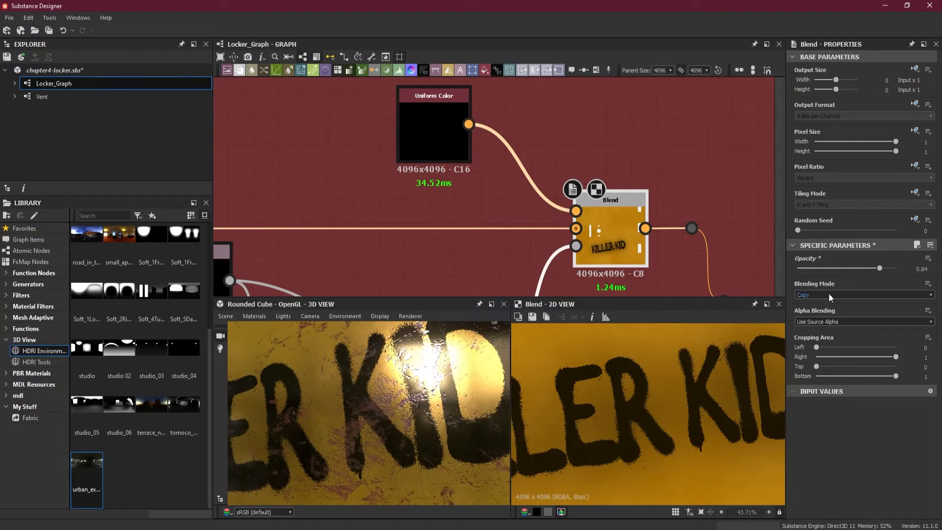
pyautogui.moveTo(884, 269); pyautogui.dragTo(886, 269)
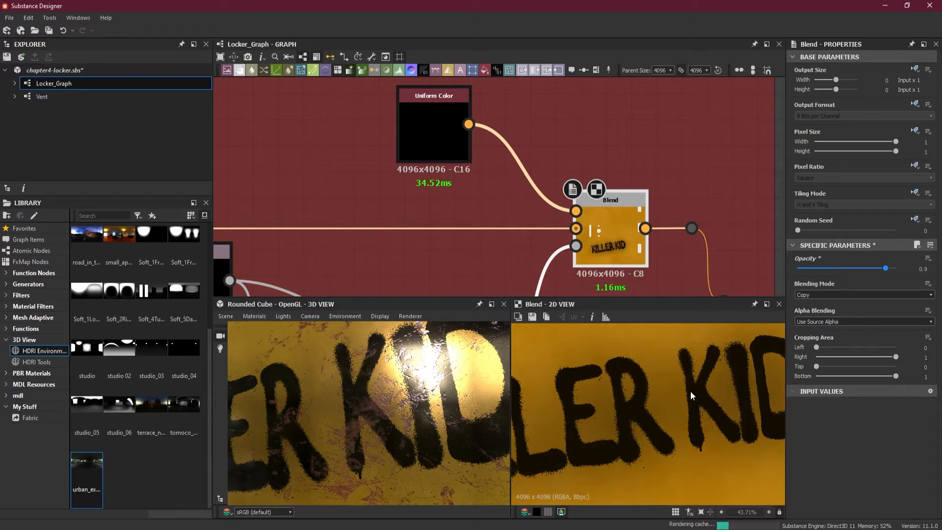
pyautogui.scroll(-3, 450, 401)
pyautogui.moveTo(449, 401); pyautogui.dragTo(412, 432)
pyautogui.scroll(-5, 567, 181)
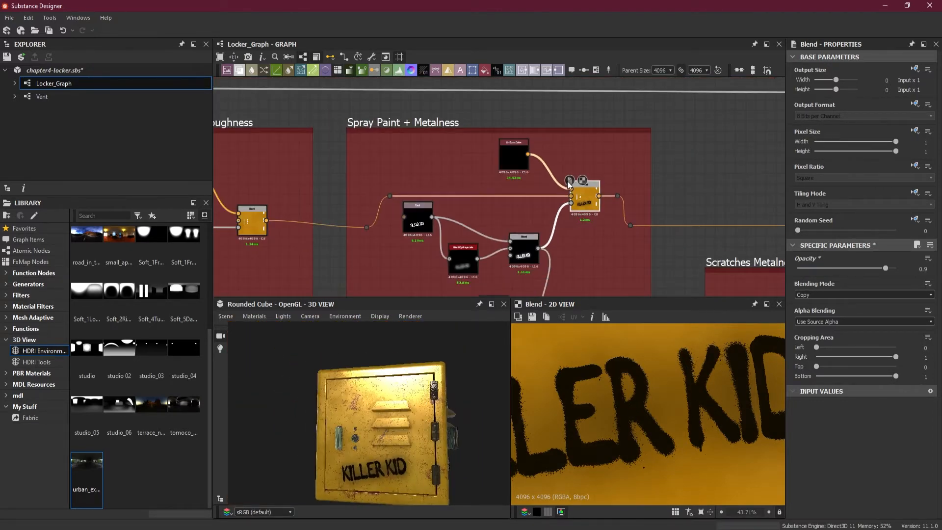
# Step: Extend the Scratches Metalness frame downward so that it encloses the roughness link
pyautogui.scroll(3, 637, 216)
pyautogui.moveTo(643, 217); pyautogui.dragTo(598, 197, button='middle')
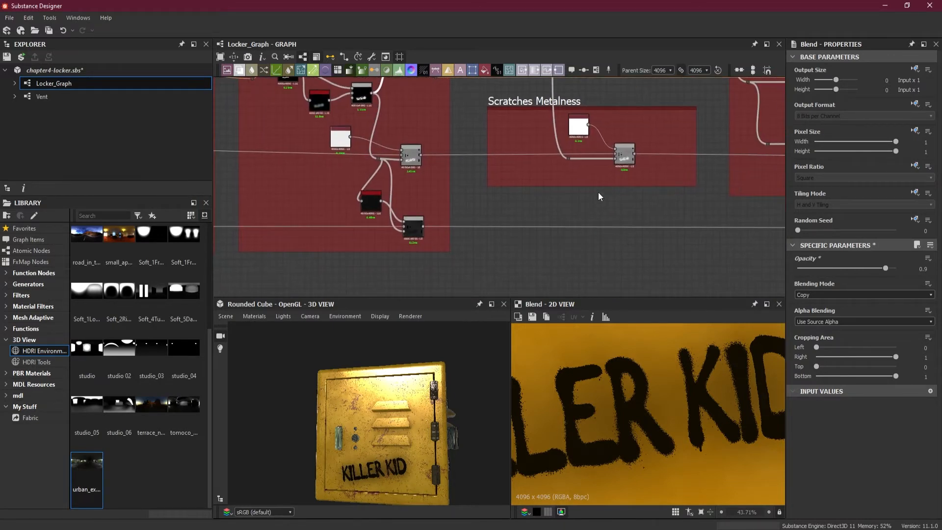
pyautogui.moveTo(603, 186); pyautogui.dragTo(604, 250)
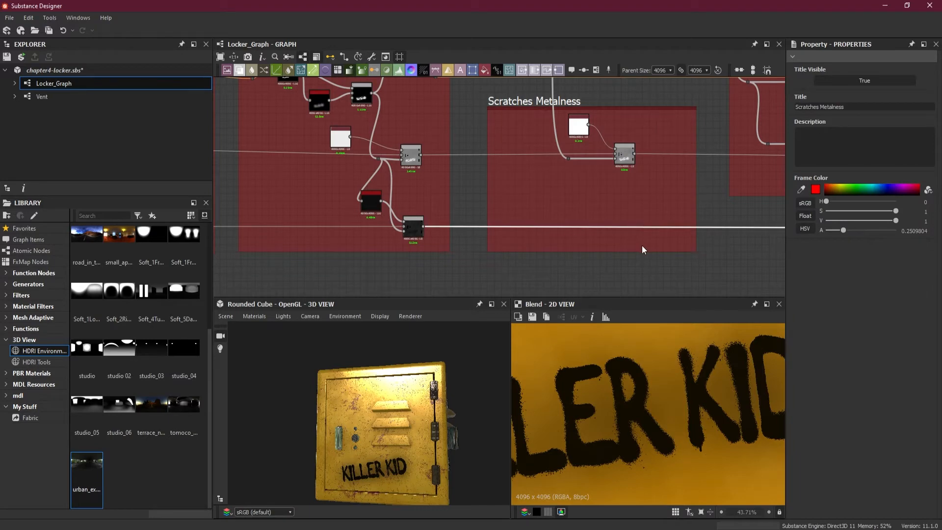
# Step: Insert a Blend node on the roughness link and place it inside the Scratches Metalness frame, below the metalness Blend
pyautogui.press('space')
pyautogui.click(683, 246)
pyautogui.scroll(-3, 677, 240)
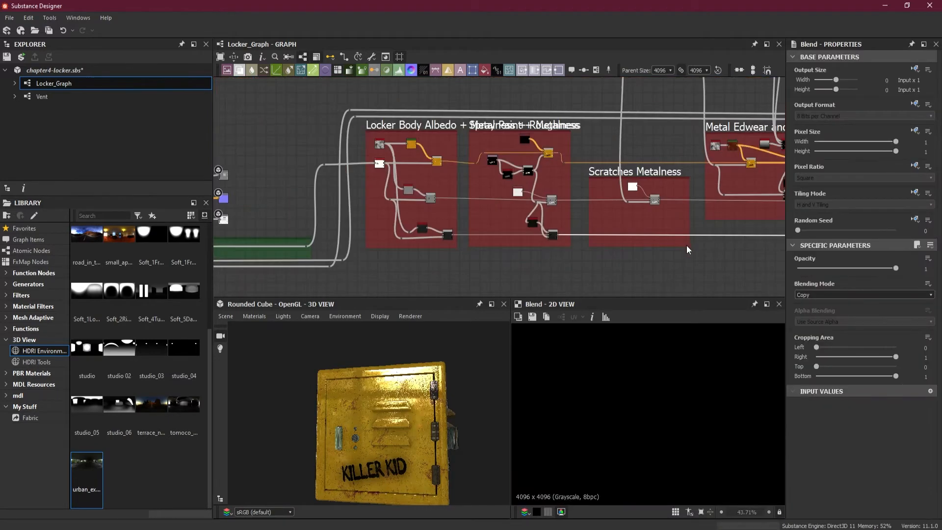
pyautogui.moveTo(687, 245); pyautogui.dragTo(503, 250, button='middle')
pyautogui.moveTo(624, 239); pyautogui.dragTo(470, 239)
pyautogui.scroll(6, 457, 231)
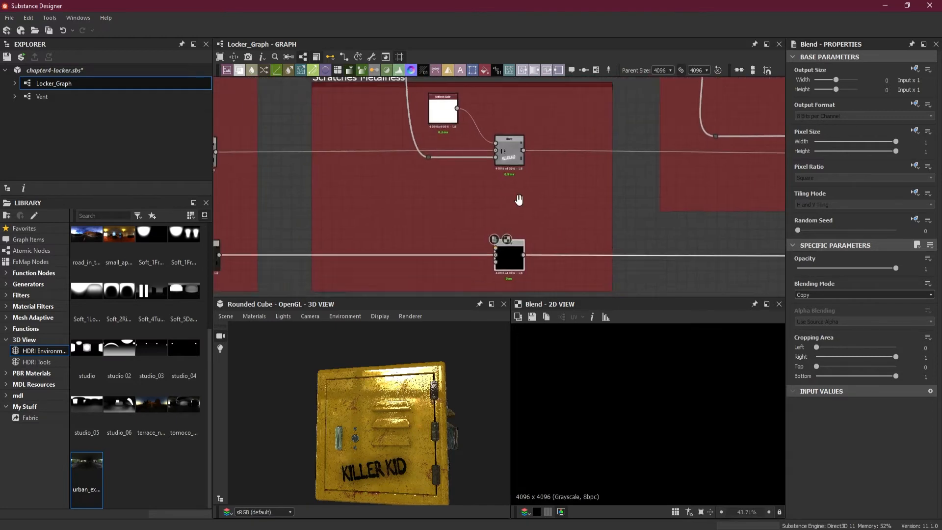
# Step: Preview the scratches mask from its dot node and connect that dot to the new roughness Blend's opacity input
pyautogui.moveTo(454, 231); pyautogui.dragTo(462, 161, button='middle')
pyautogui.doubleClick(464, 187)
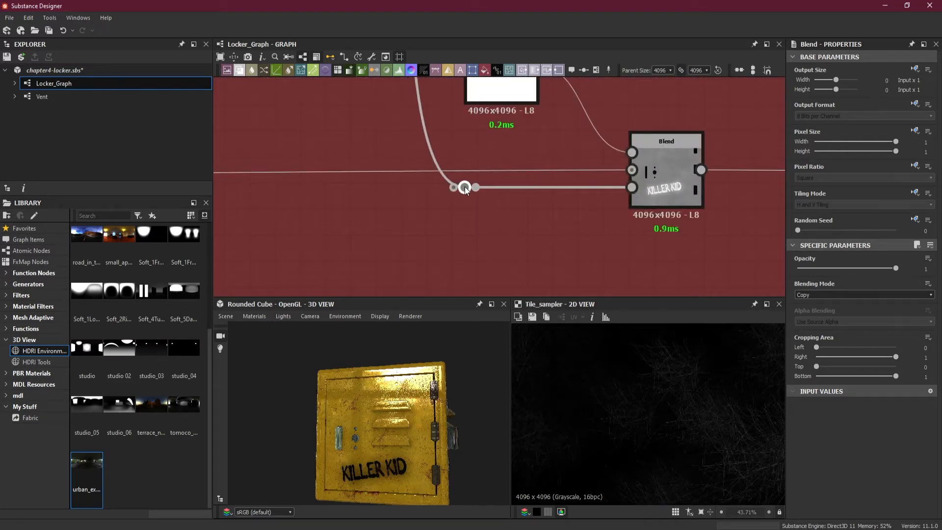
pyautogui.scroll(-3, 487, 213)
pyautogui.moveTo(487, 213); pyautogui.dragTo(483, 164, button='middle')
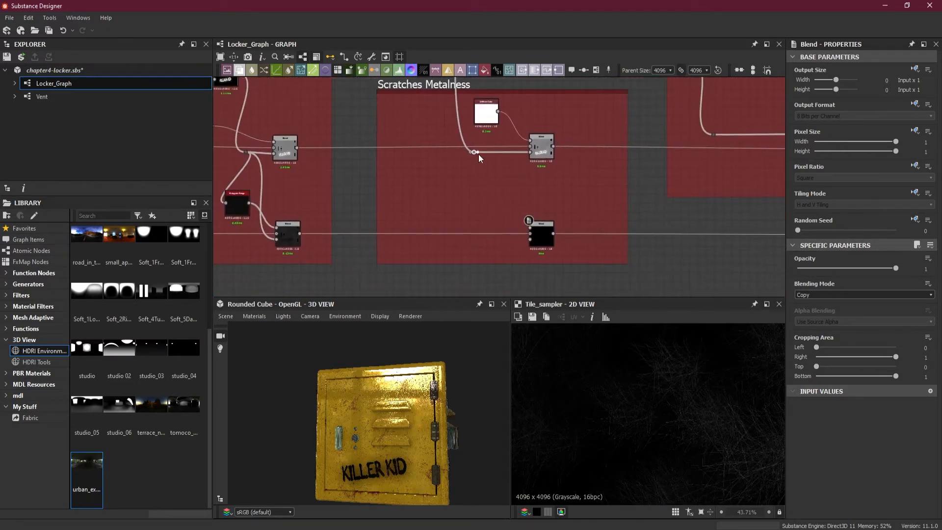
pyautogui.moveTo(479, 154); pyautogui.dragTo(527, 243)
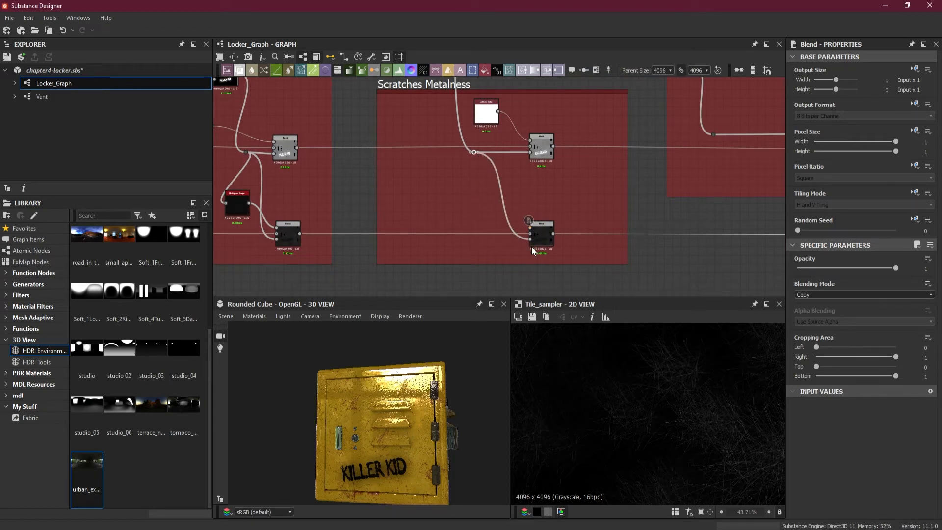
# Step: Add a Uniform Color node beside the scratches roughness Blend and preview the Blend and the scratches mask in the 2D view
pyautogui.scroll(5, 533, 244)
pyautogui.scroll(-5, 563, 220)
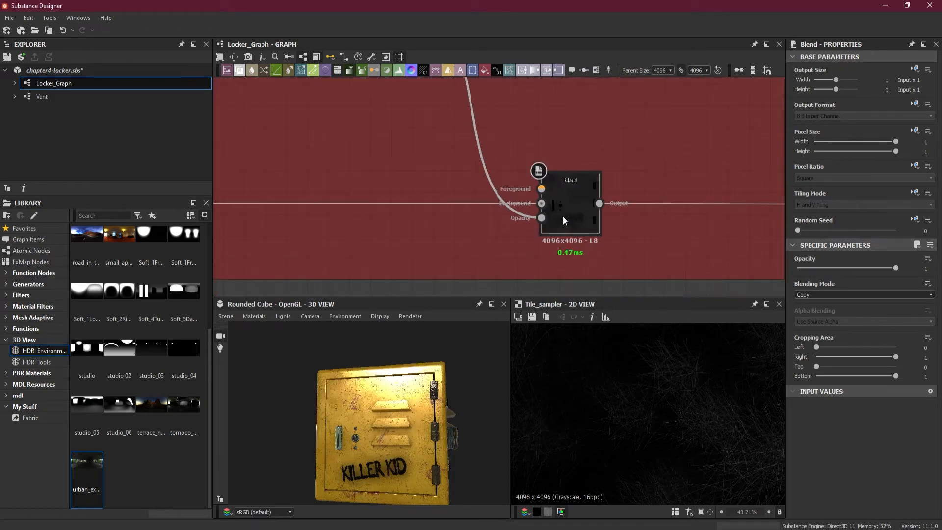
pyautogui.scroll(1, 563, 164)
pyautogui.press('space')
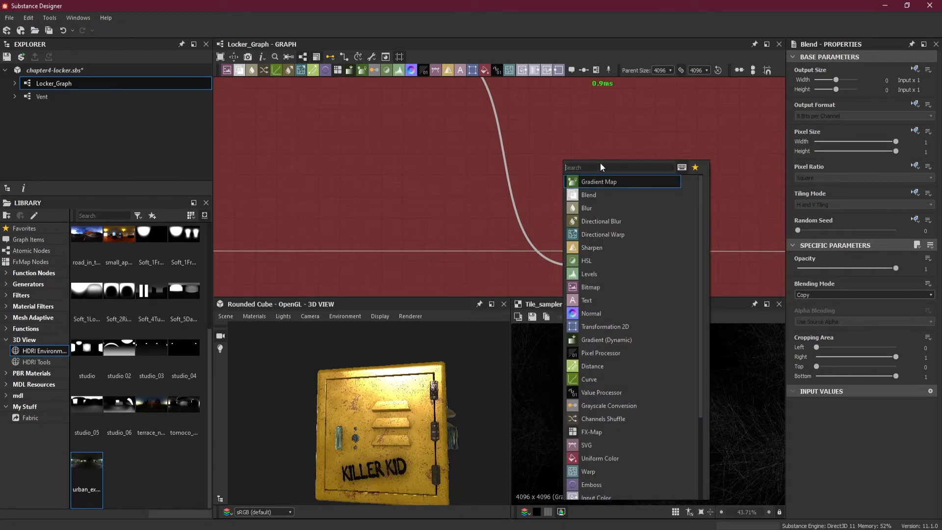
pyautogui.write('u')
pyautogui.click(607, 182)
pyautogui.moveTo(565, 172); pyautogui.dragTo(464, 201)
pyautogui.click(597, 264)
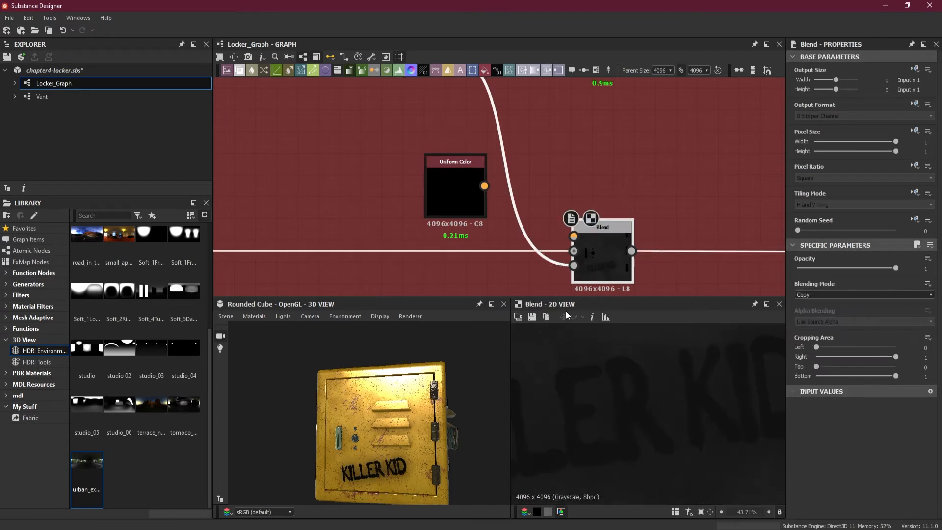
pyautogui.doubleClick(576, 267)
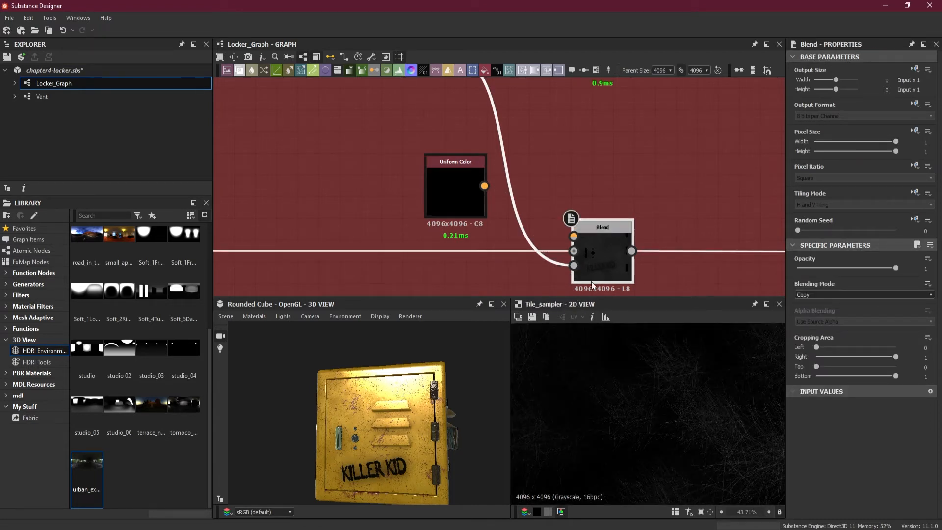
# Step: Connect the Uniform Color node to the scratches roughness Blend's foreground input and switch its color mode to Grayscale
pyautogui.scroll(-4, 656, 372)
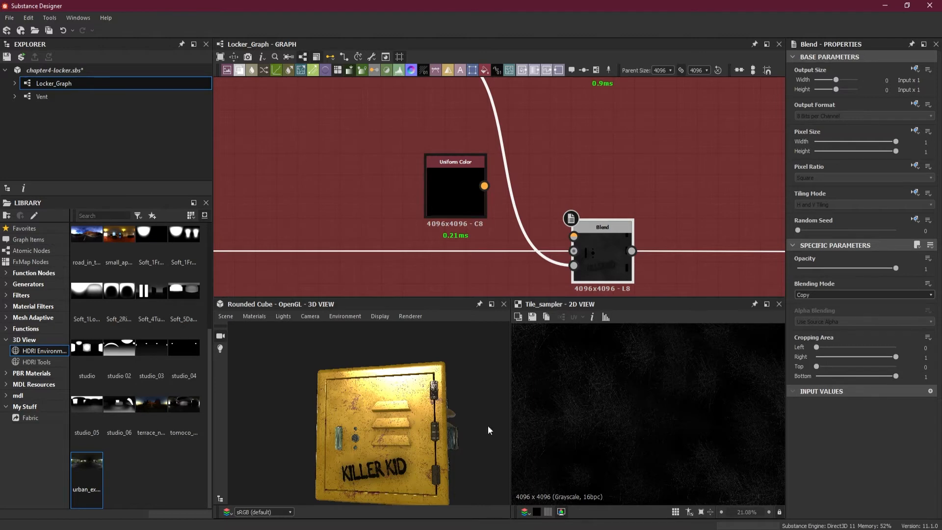
pyautogui.scroll(6, 379, 396)
pyautogui.scroll(3, 400, 418)
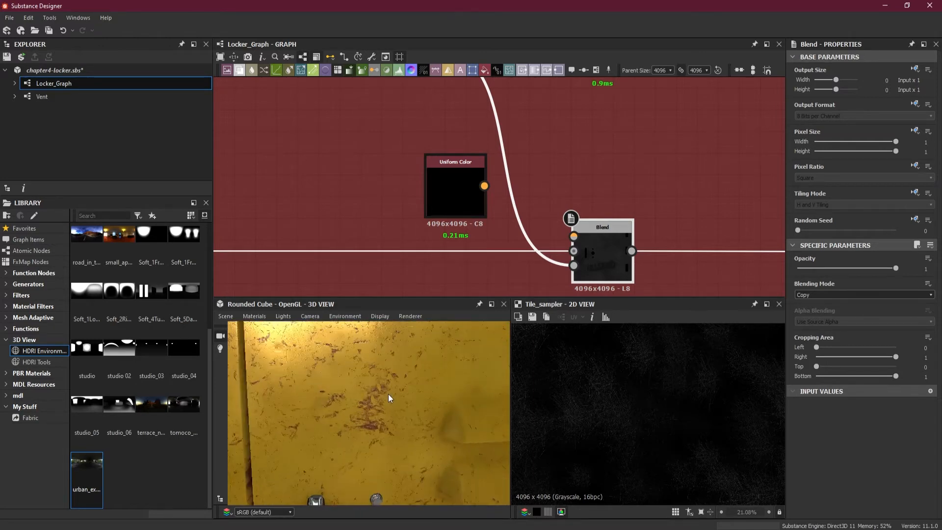
pyautogui.scroll(2, 393, 396)
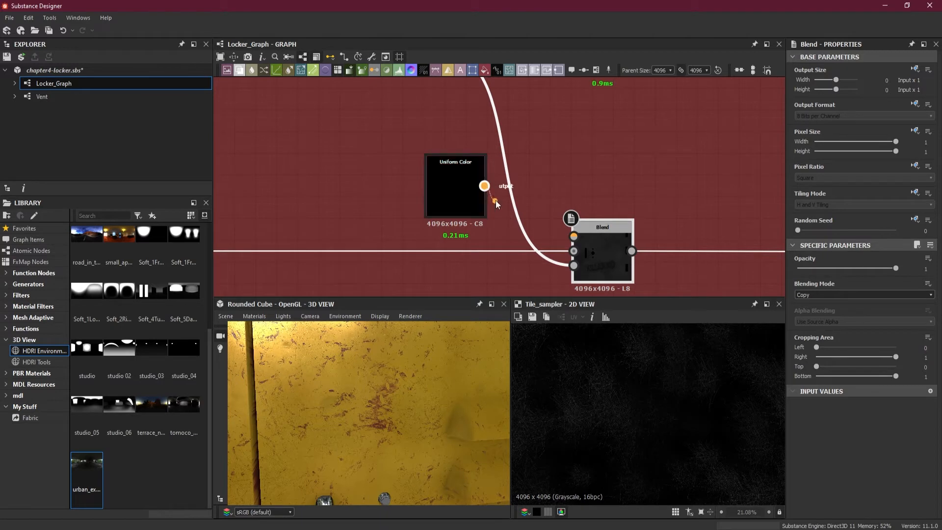
pyautogui.moveTo(485, 186); pyautogui.dragTo(574, 236)
pyautogui.doubleClick(464, 207)
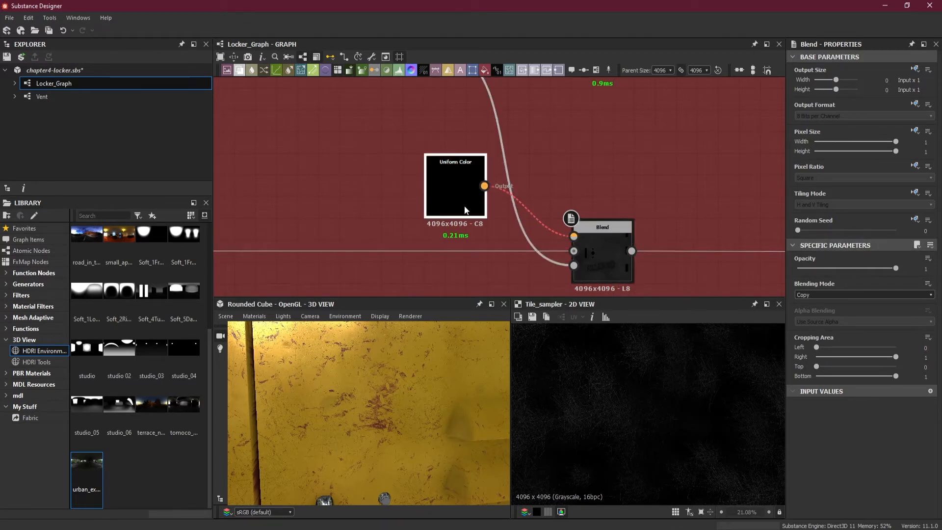
pyautogui.click(900, 270)
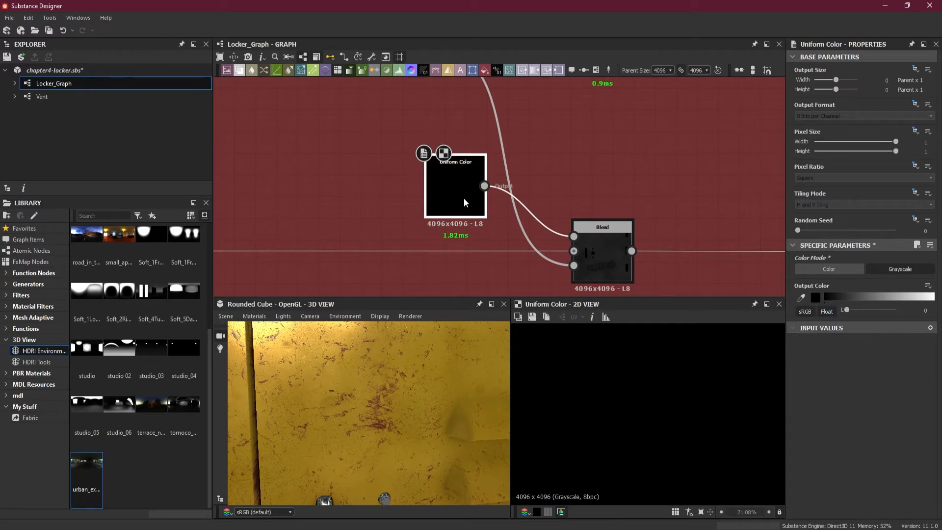
# Step: Examine the scratches on the locker up close in the 3D view while rotating the environment lighting
pyautogui.moveTo(419, 369); pyautogui.dragTo(404, 384)
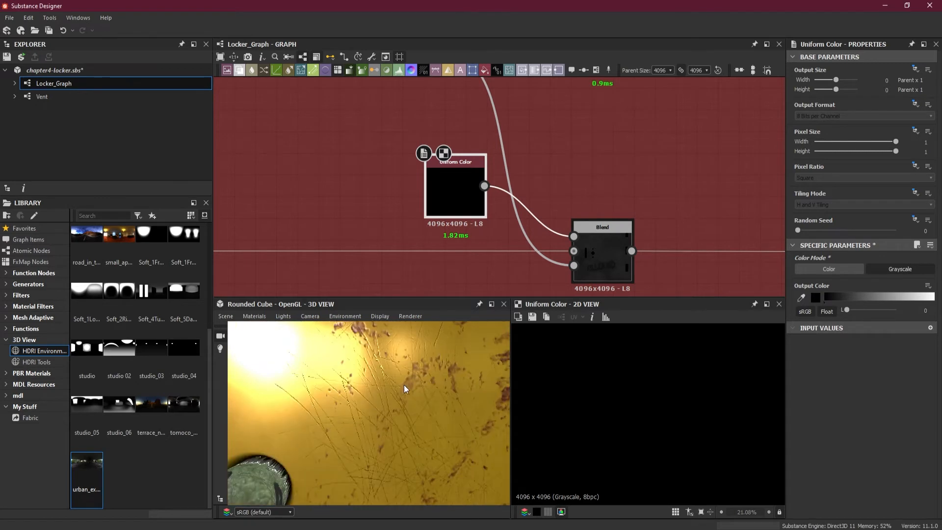
pyautogui.moveTo(322, 410); pyautogui.dragTo(340, 431)
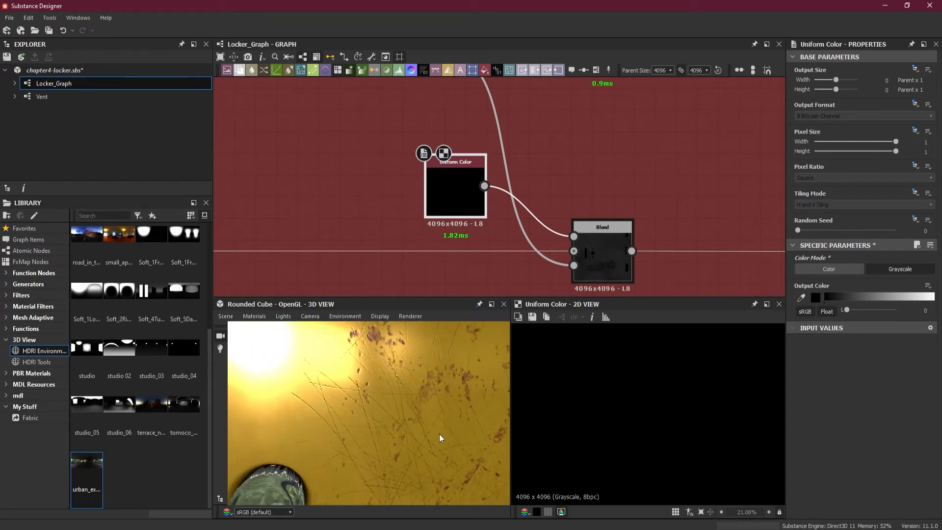
pyautogui.keyDown('shift'); pyautogui.moveTo(449, 431); pyautogui.dragTo(402, 429); pyautogui.keyUp('shift')
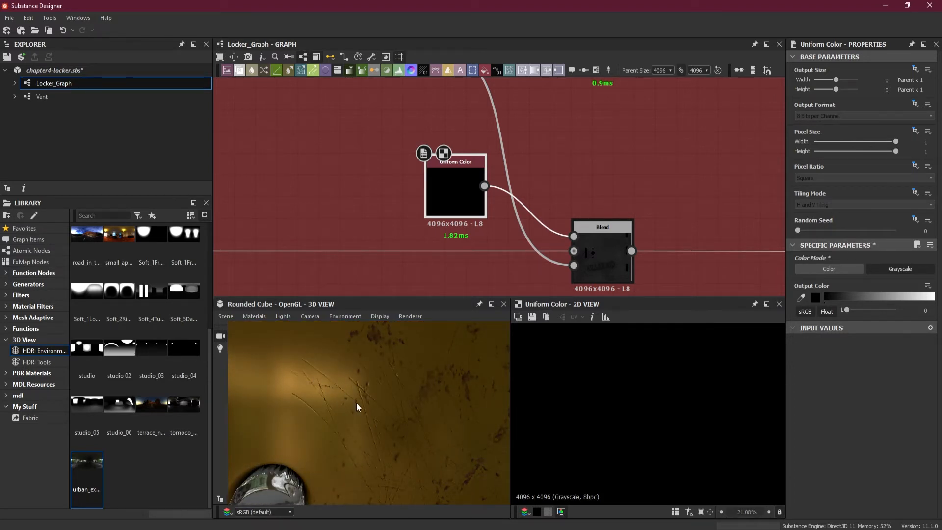
pyautogui.keyDown('shift'); pyautogui.moveTo(356, 403); pyautogui.dragTo(393, 385); pyautogui.keyUp('shift')
pyautogui.scroll(-10, 372, 392)
pyautogui.scroll(3, 406, 414)
pyautogui.scroll(-4, 583, 211)
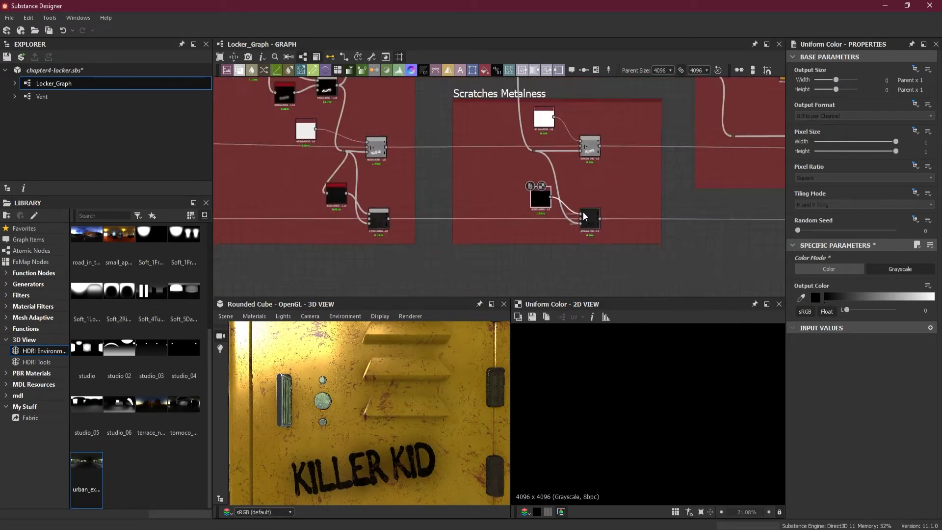
# Step: Extend the Metal Edwear and Rust Albedo + Metalness frame downward so that it encloses the roughness link
pyautogui.scroll(-3, 583, 211)
pyautogui.moveTo(541, 244); pyautogui.dragTo(363, 302, button='middle')
pyautogui.moveTo(574, 248); pyautogui.dragTo(542, 219, button='middle')
pyautogui.scroll(3, 537, 231)
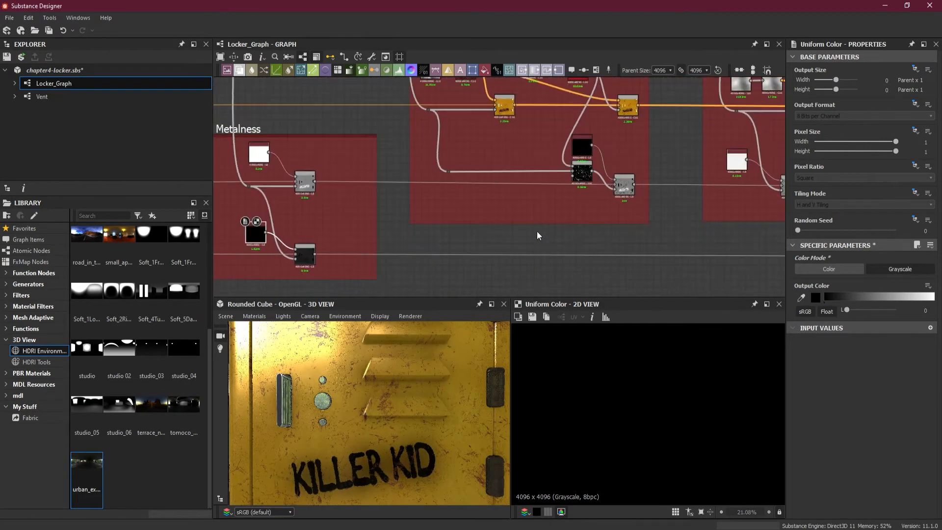
pyautogui.moveTo(537, 224); pyautogui.dragTo(529, 276)
# Step: Insert a Blend node on the roughness link inside the Metal Edwear and Rust frame, below the metalness Blend
pyautogui.moveTo(389, 428)
pyautogui.mouseDown()
pyautogui.moveTo(387, 382)
pyautogui.moveTo(381, 427)
pyautogui.moveTo(376, 392)
pyautogui.moveTo(399, 378)
pyautogui.moveTo(408, 397)
pyautogui.moveTo(390, 425)
pyautogui.moveTo(362, 367)
pyautogui.moveTo(385, 385)
pyautogui.moveTo(368, 378)
pyautogui.mouseUp()
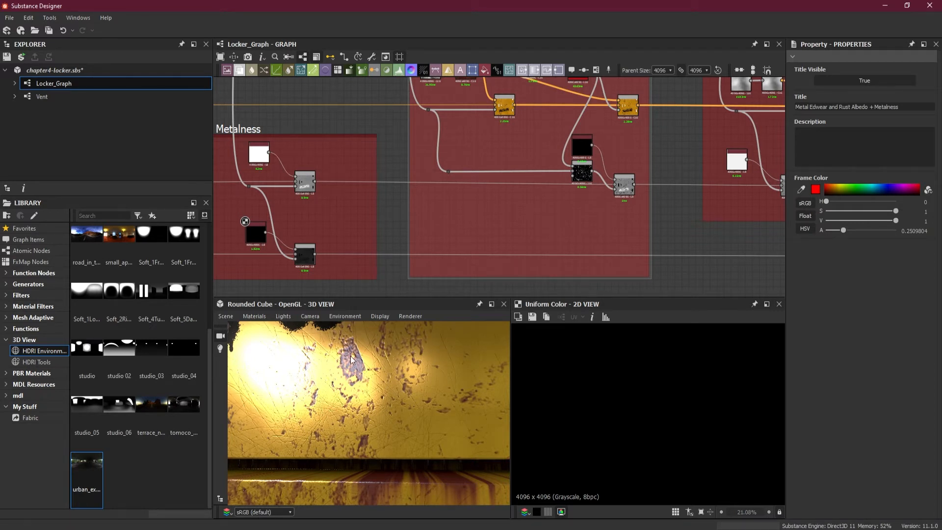
pyautogui.scroll(2, 646, 243)
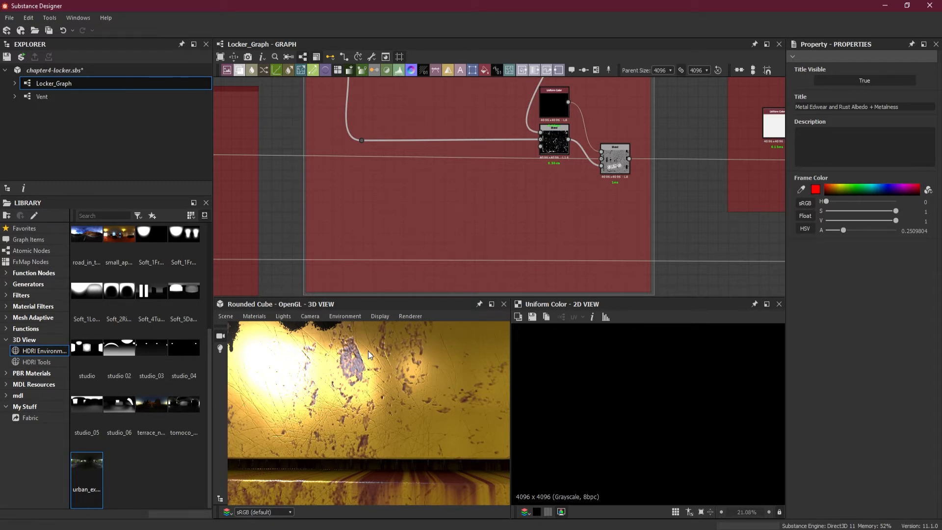
pyautogui.scroll(-3, 557, 223)
pyautogui.scroll(3, 557, 224)
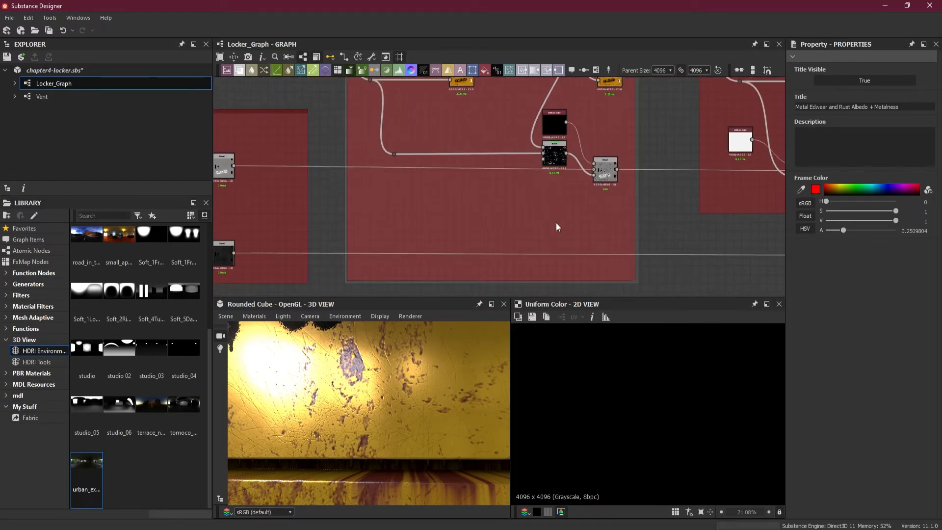
pyautogui.scroll(-1, 571, 234)
pyautogui.moveTo(570, 230); pyautogui.dragTo(581, 267)
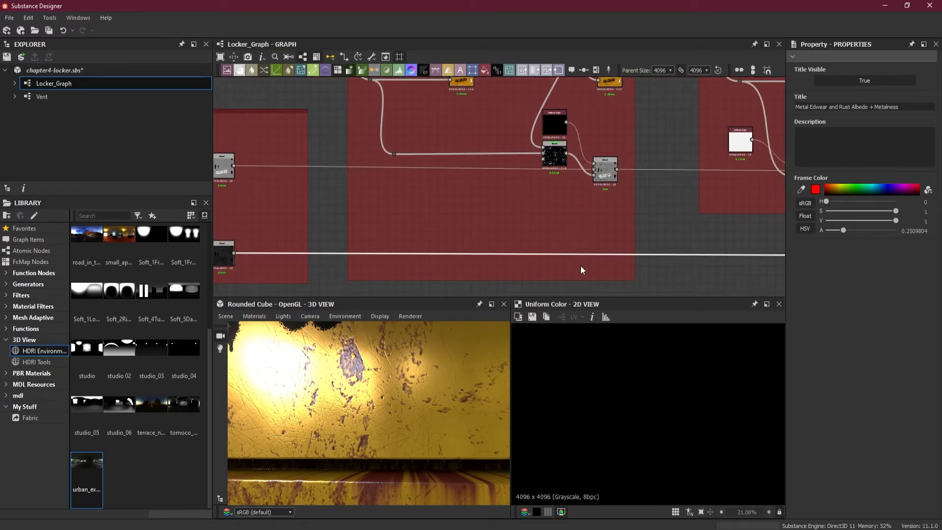
pyautogui.press('space')
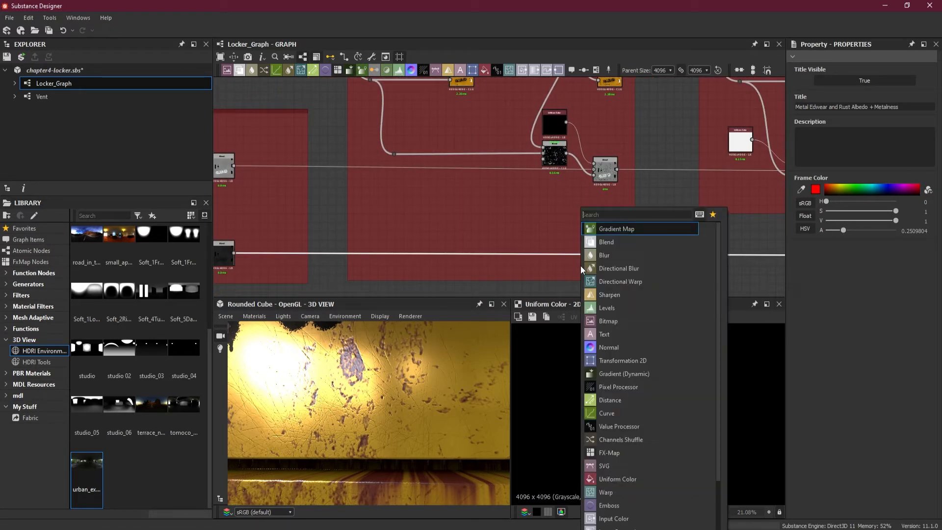
pyautogui.click(623, 239)
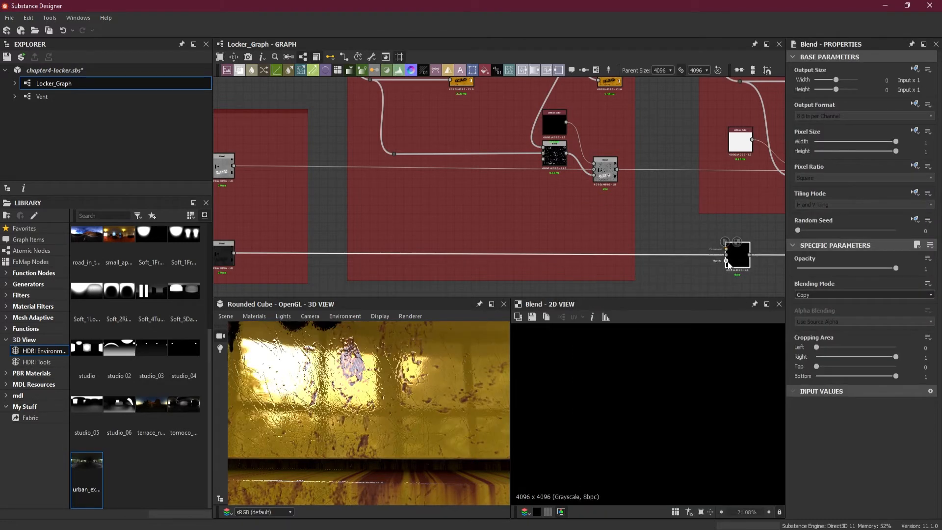
pyautogui.moveTo(728, 261); pyautogui.dragTo(609, 261)
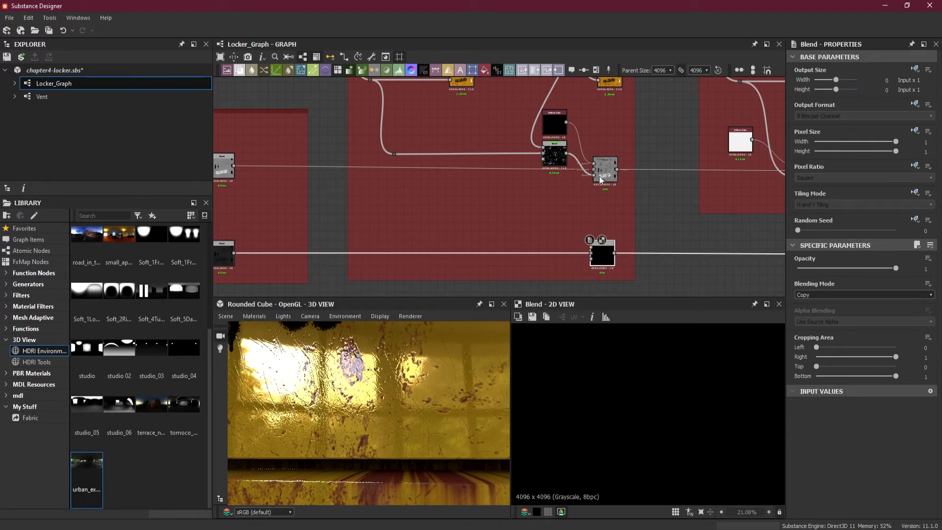
# Step: Preview the combined edge wear and rust mask, connect it to the new roughness Blend's opacity input, and preview that Blend
pyautogui.scroll(5, 596, 175)
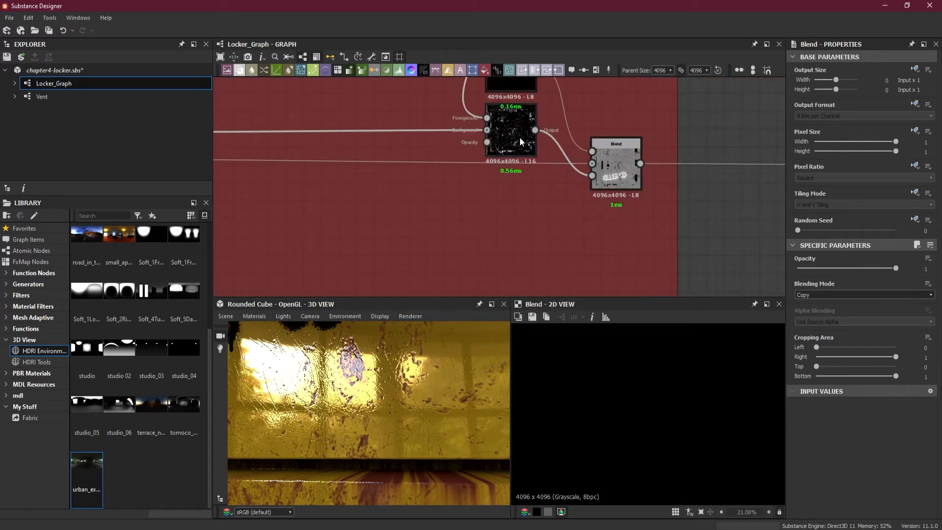
pyautogui.moveTo(520, 139); pyautogui.dragTo(520, 170, button='middle')
pyautogui.doubleClick(519, 159)
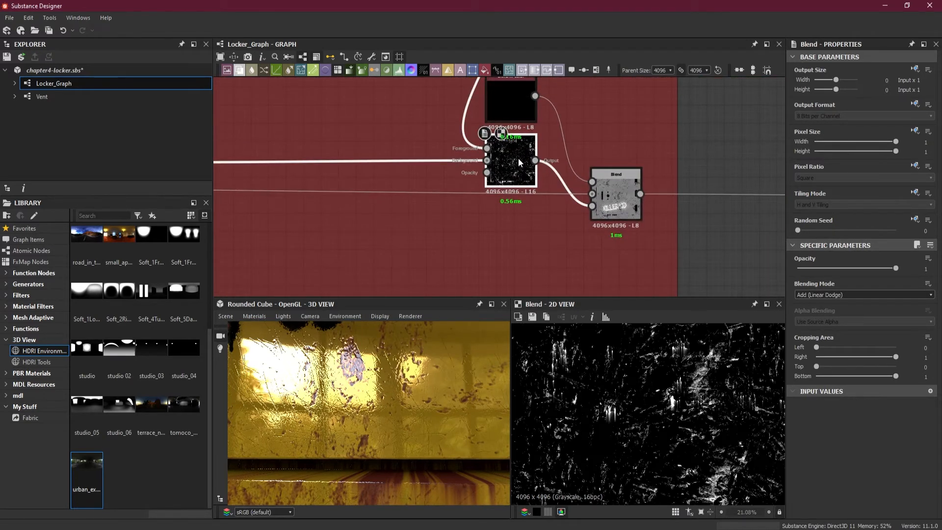
pyautogui.scroll(-3, 628, 424)
pyautogui.scroll(-2, 516, 253)
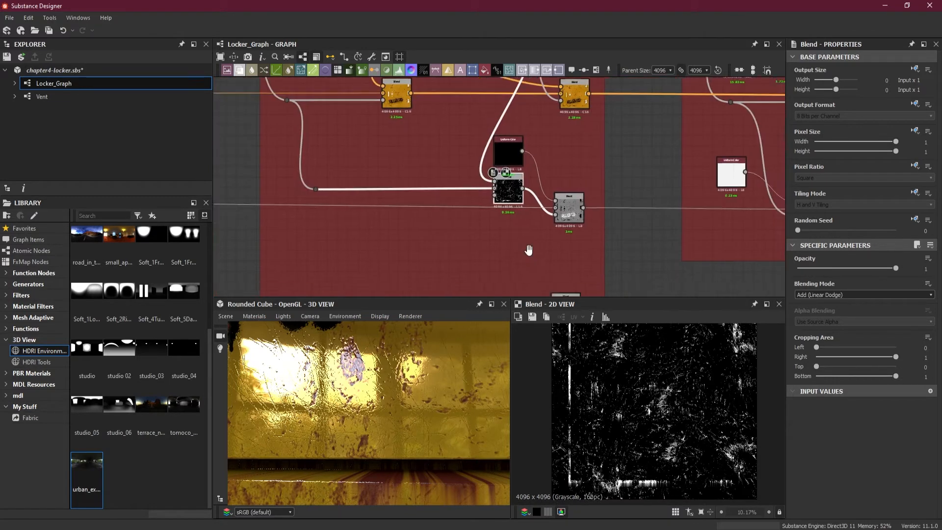
pyautogui.moveTo(526, 249); pyautogui.dragTo(513, 154, button='middle')
pyautogui.moveTo(505, 106); pyautogui.dragTo(533, 230)
pyautogui.click(549, 227)
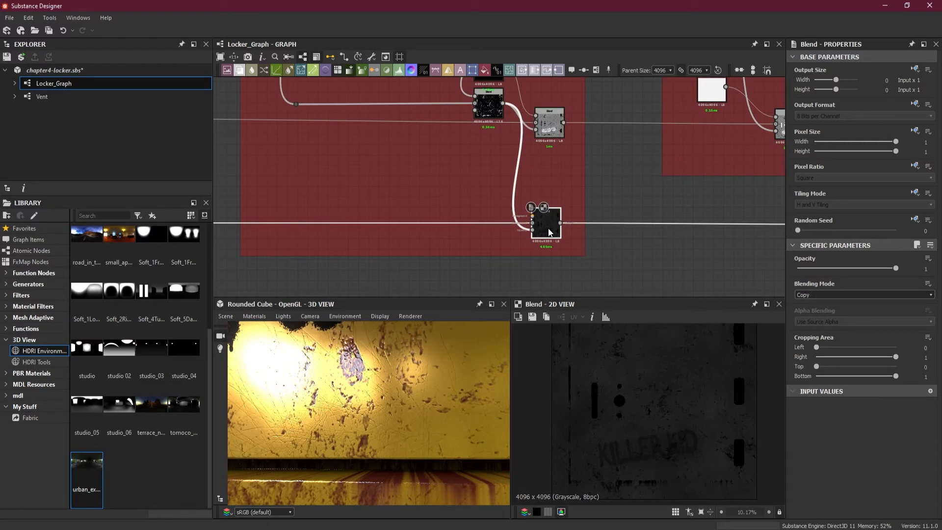
# Step: Add a Uniform Color node, connect it to the rust roughness Blend's foreground input, and switch it to Grayscale
pyautogui.moveTo(428, 463); pyautogui.dragTo(402, 424)
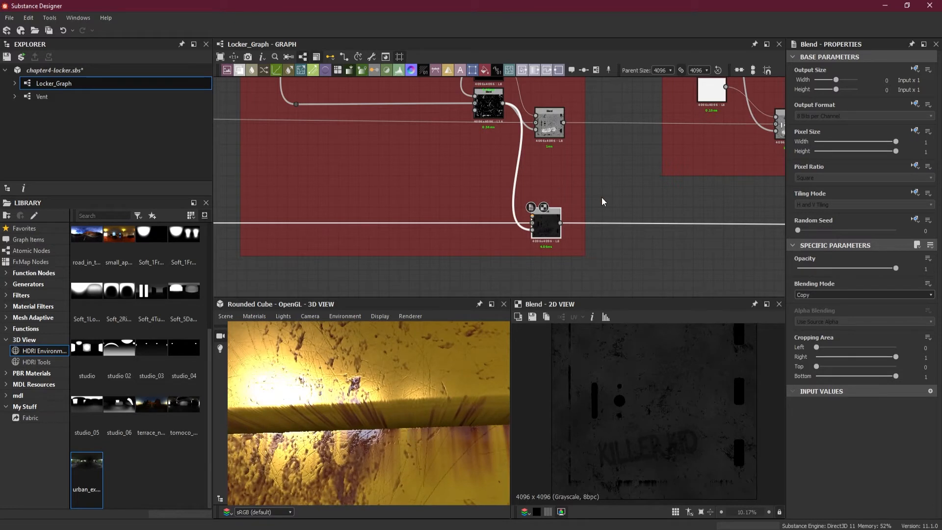
pyautogui.scroll(2, 584, 221)
pyautogui.press('space')
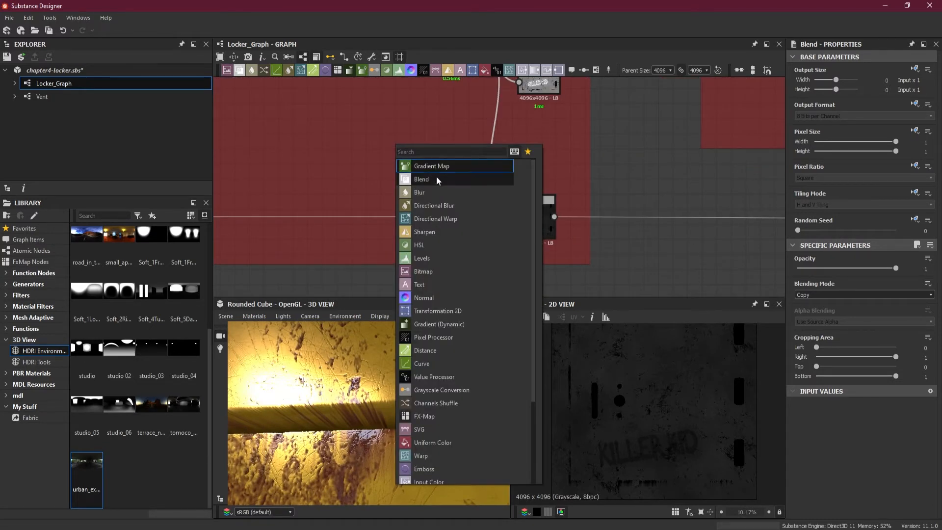
pyautogui.write('u')
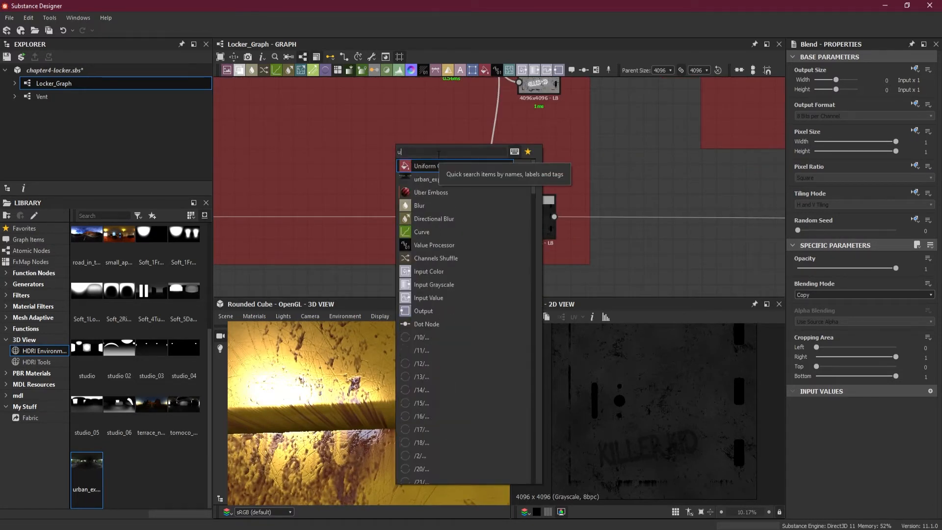
pyautogui.click(439, 166)
pyautogui.moveTo(408, 152); pyautogui.dragTo(515, 207)
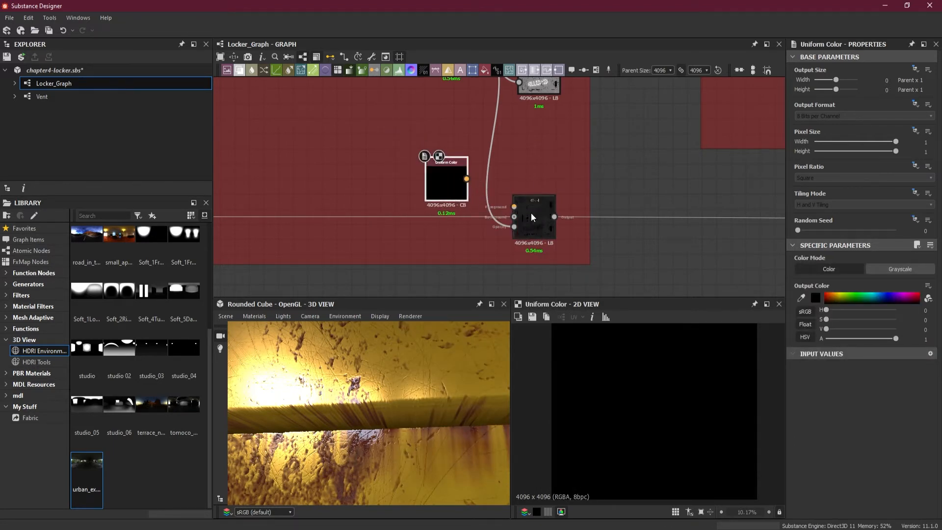
pyautogui.click(532, 215)
pyautogui.click(446, 182)
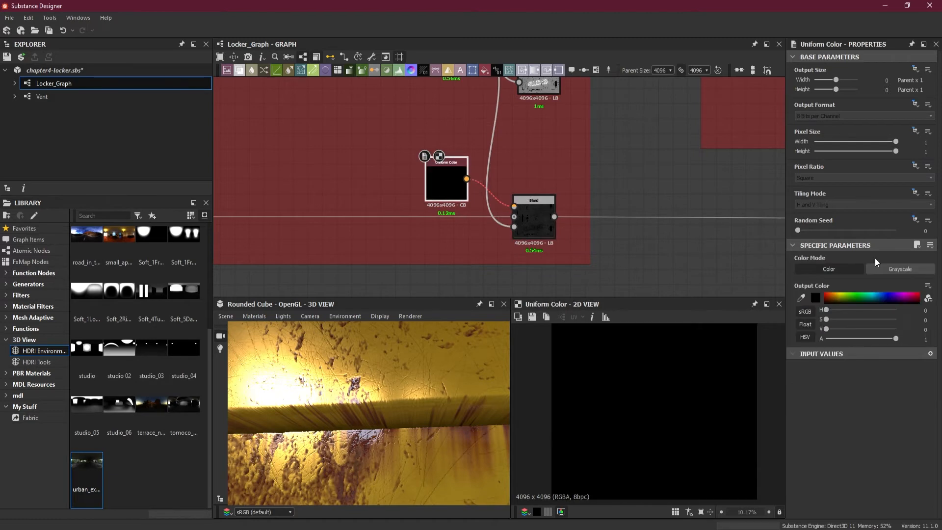
pyautogui.click(899, 271)
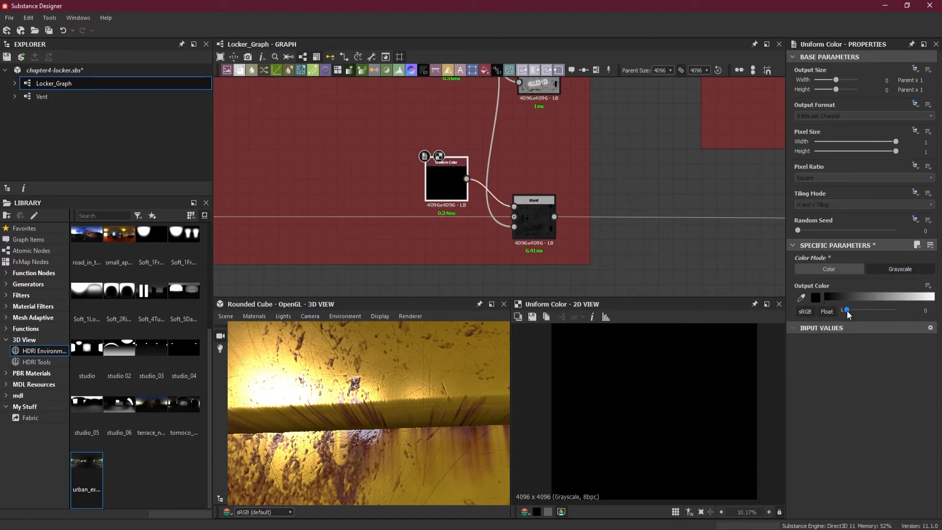
# Step: Set the rust roughness Uniform Color's luminance to 1 and inspect the rusted areas in the 3D view
pyautogui.moveTo(847, 311); pyautogui.dragTo(927, 314)
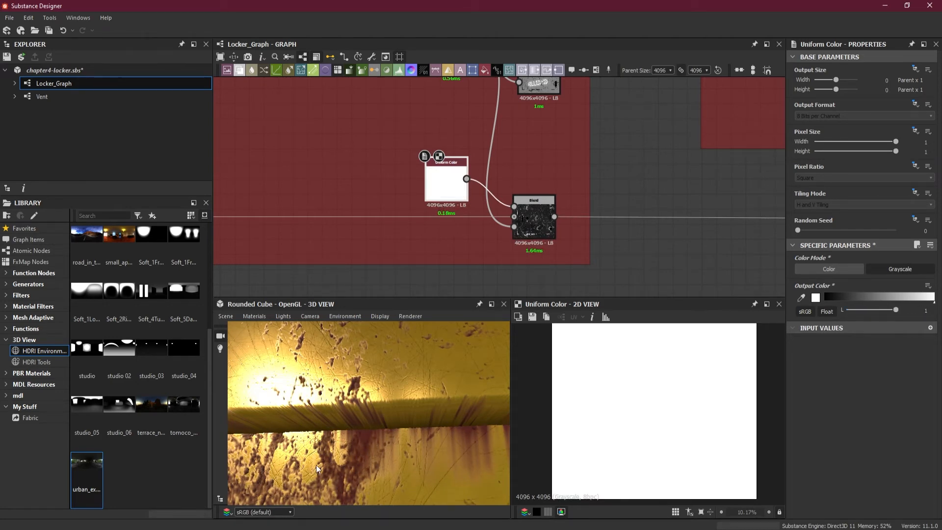
pyautogui.moveTo(344, 454); pyautogui.dragTo(381, 425)
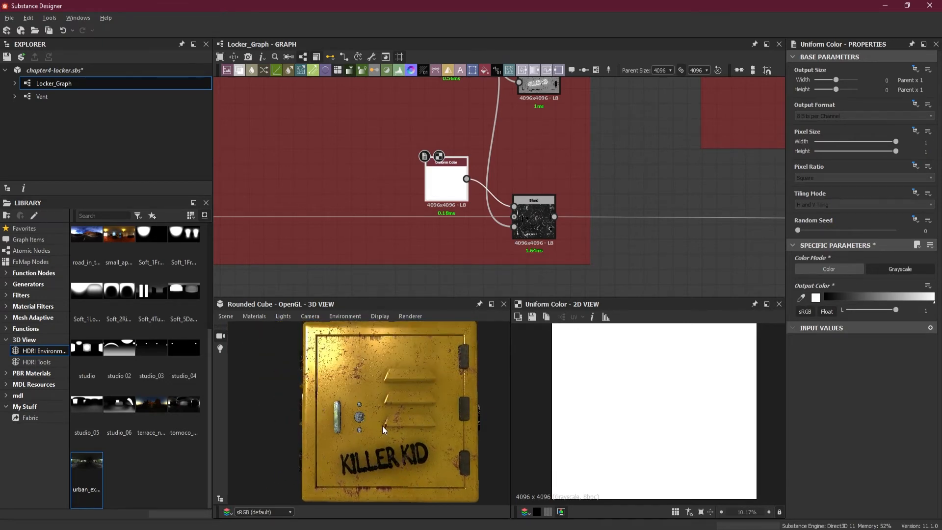
pyautogui.scroll(7, 372, 487)
pyautogui.moveTo(373, 473); pyautogui.dragTo(374, 404, button='middle')
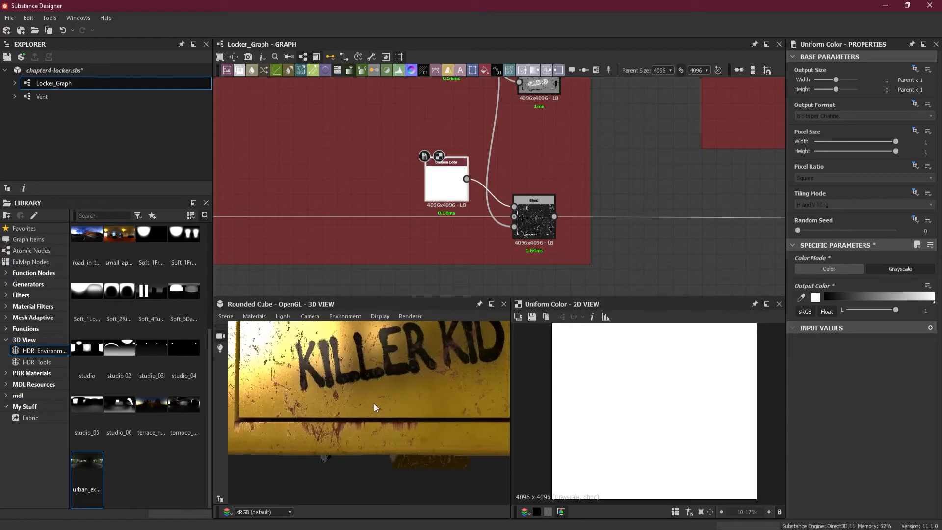
pyautogui.scroll(5, 374, 403)
pyautogui.moveTo(374, 403)
pyautogui.mouseDown()
pyautogui.moveTo(356, 424)
pyautogui.moveTo(363, 416)
pyautogui.mouseUp()
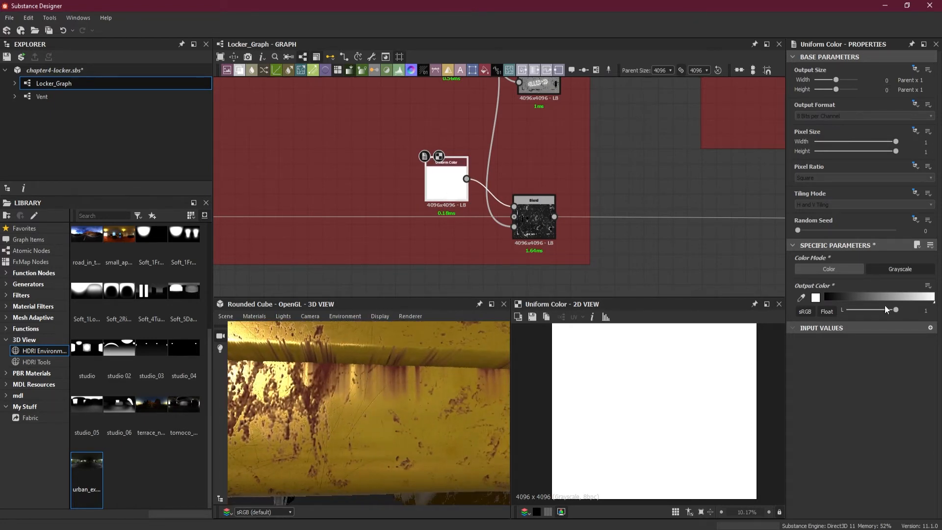
# Step: Set the rust roughness Uniform Color's luminance to 0.87 and check the whole locker in the 3D view
pyautogui.moveTo(897, 313); pyautogui.dragTo(892, 315)
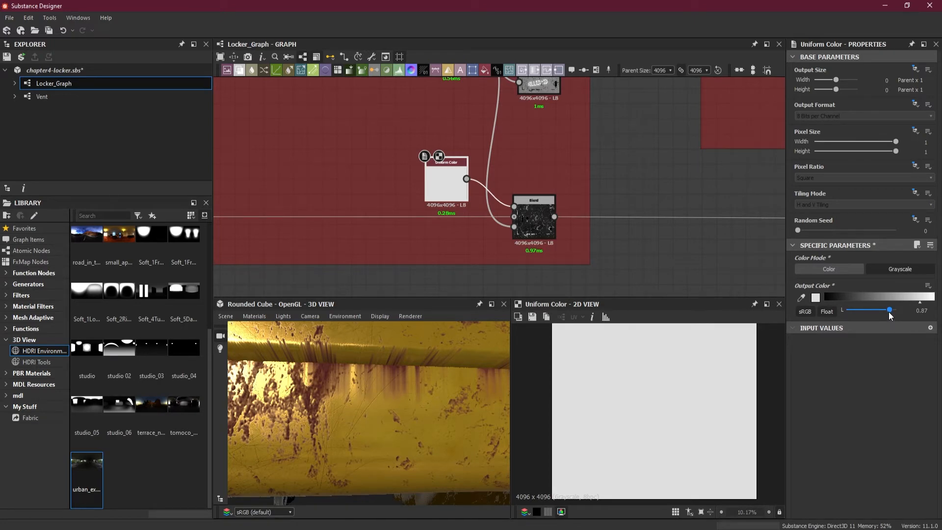
pyautogui.scroll(-5, 400, 372)
pyautogui.moveTo(400, 372); pyautogui.dragTo(384, 409, button='middle')
pyautogui.scroll(-3, 395, 383)
pyautogui.moveTo(384, 409); pyautogui.dragTo(379, 396)
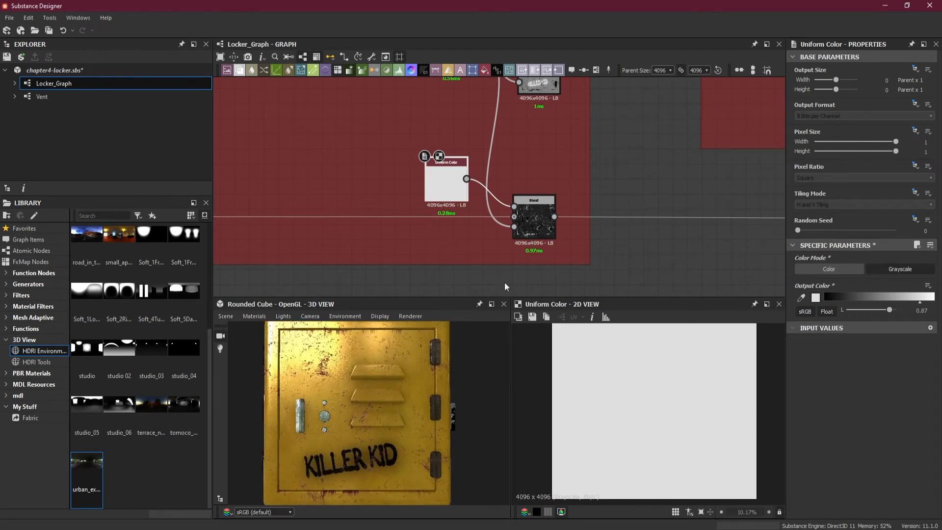
# Step: Extend the frame following the Metal Edwear and Rust frame downward so that it encloses the roughness link
pyautogui.scroll(-5, 595, 182)
pyautogui.moveTo(649, 186); pyautogui.dragTo(503, 233, button='middle')
pyautogui.scroll(2, 517, 196)
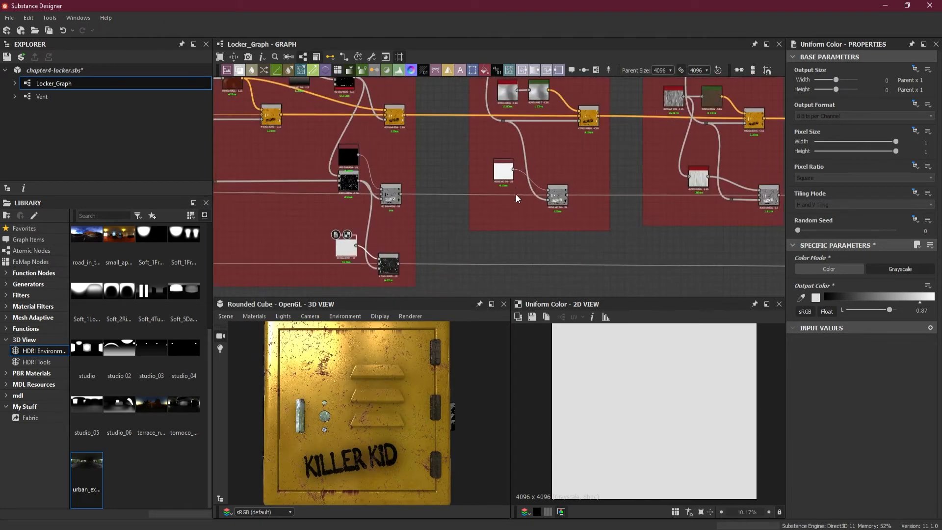
pyautogui.moveTo(524, 230); pyautogui.dragTo(525, 282)
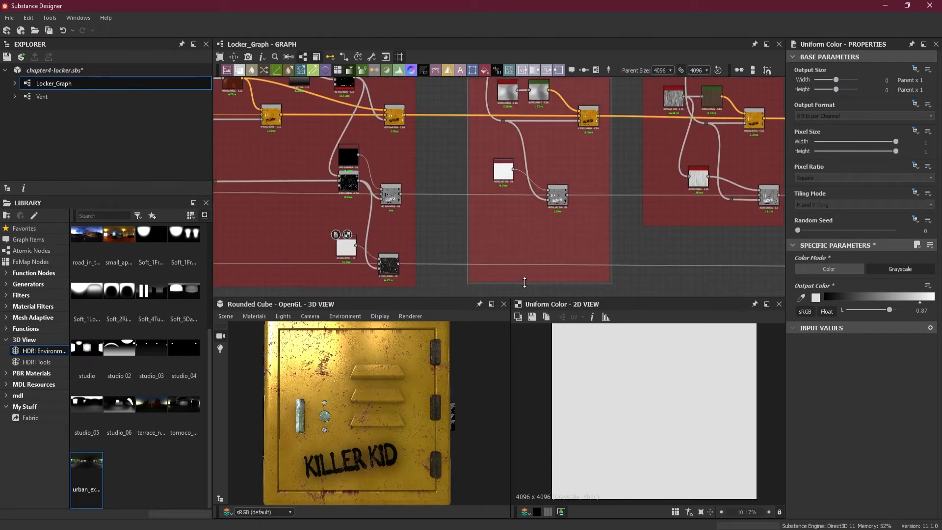
# Step: Insert a Blend node into the roughness link and place it inside the Lock Holder - Buttons frame
pyautogui.scroll(-2, 658, 239)
pyautogui.scroll(2, 658, 239)
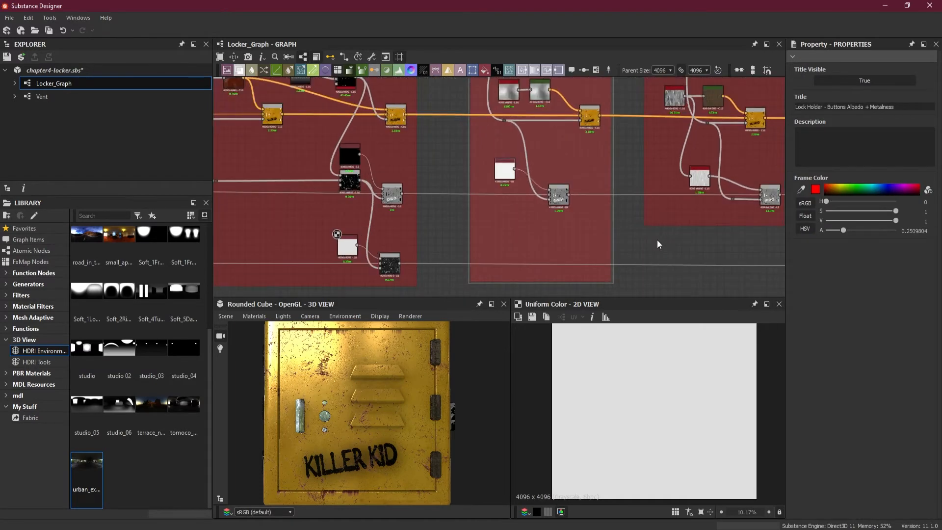
pyautogui.scroll(2, 511, 276)
pyautogui.click(589, 258)
pyautogui.press('space')
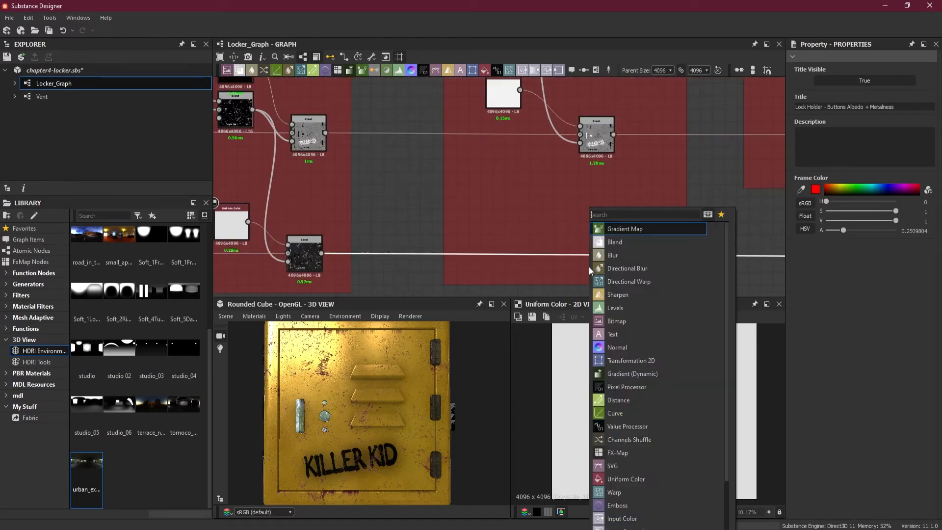
pyautogui.click(639, 244)
pyautogui.scroll(-1, 665, 257)
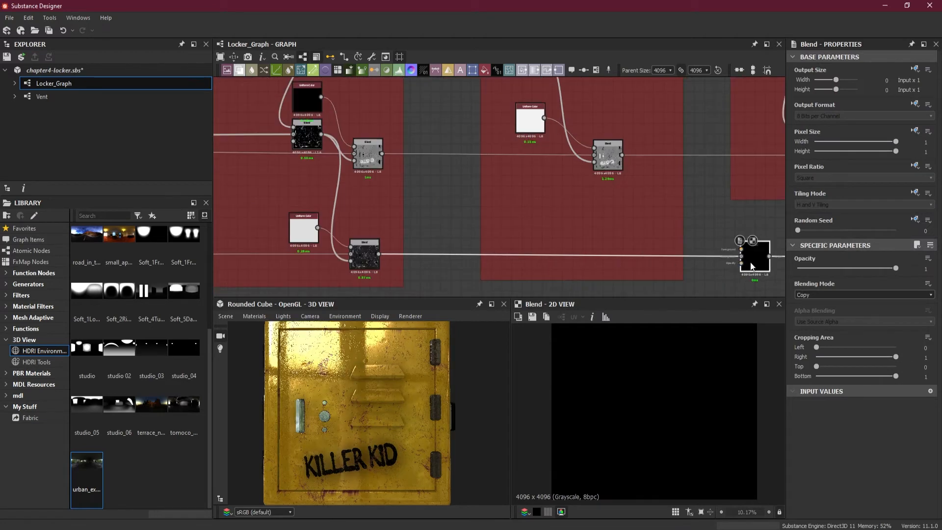
pyautogui.moveTo(745, 258); pyautogui.dragTo(612, 257)
pyautogui.scroll(1, 612, 257)
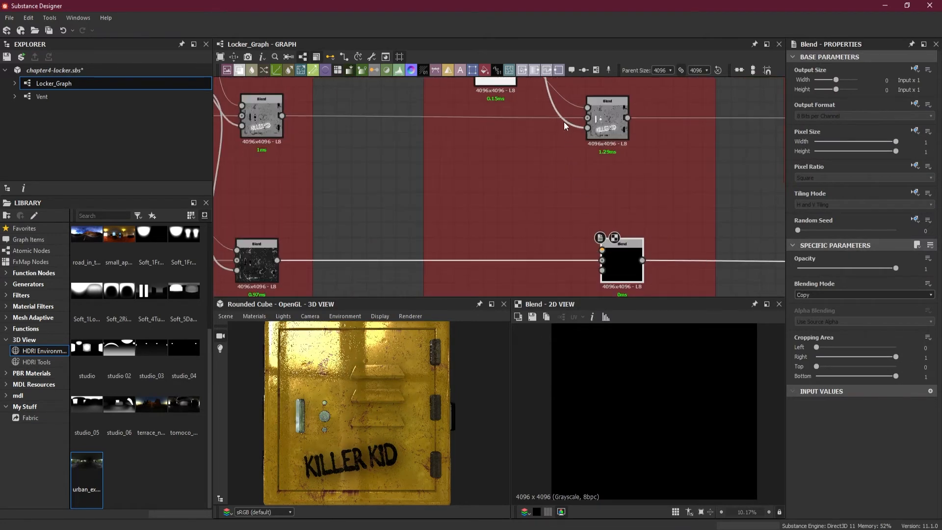
# Step: Branch the lock holder and buttons mask through a Dot node into the new Blend's opacity input and inspect the handle in the 3D view
pyautogui.click(589, 130)
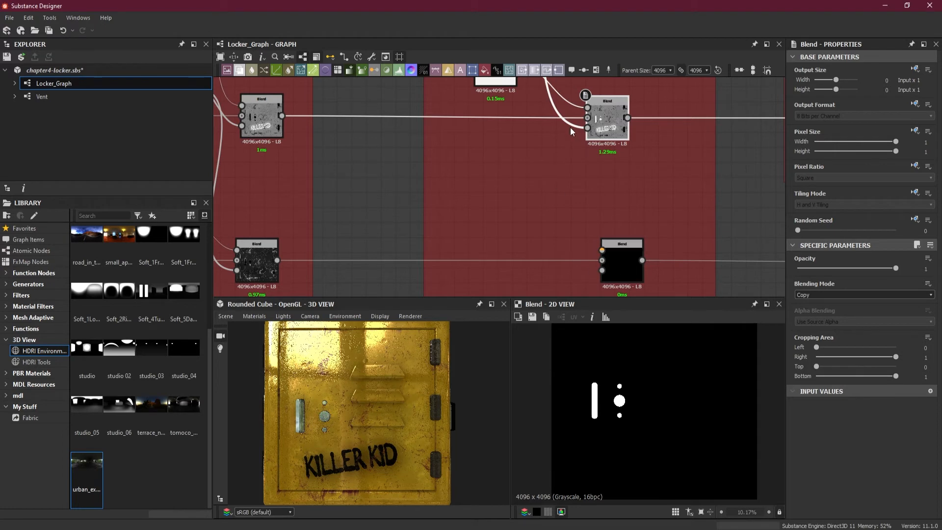
pyautogui.doubleClick(555, 108)
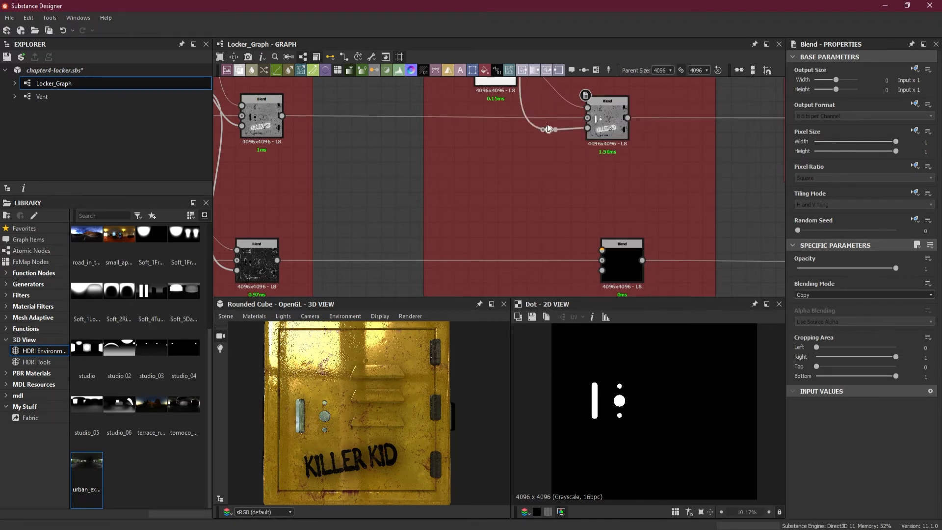
pyautogui.moveTo(547, 131); pyautogui.dragTo(602, 270)
pyautogui.doubleClick(620, 267)
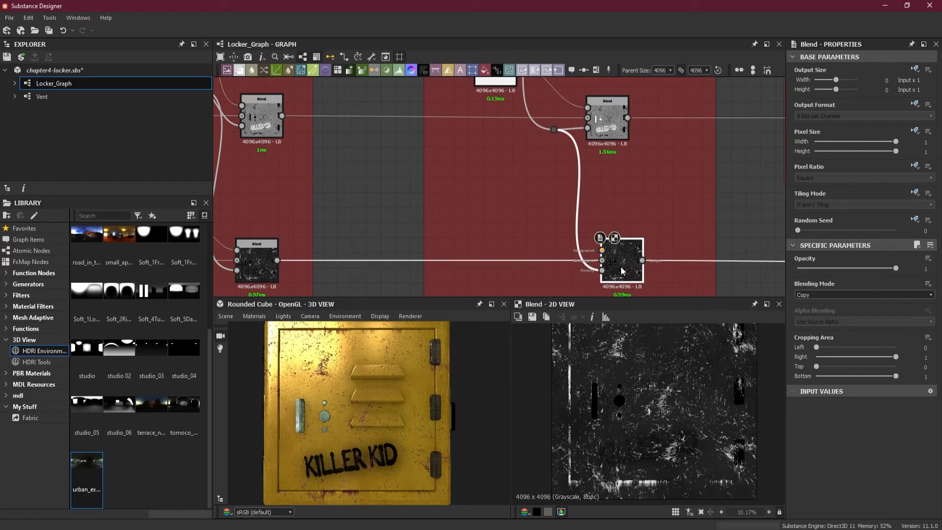
pyautogui.moveTo(275, 444); pyautogui.dragTo(382, 427)
pyautogui.scroll(6, 375, 421)
pyautogui.scroll(2, 405, 409)
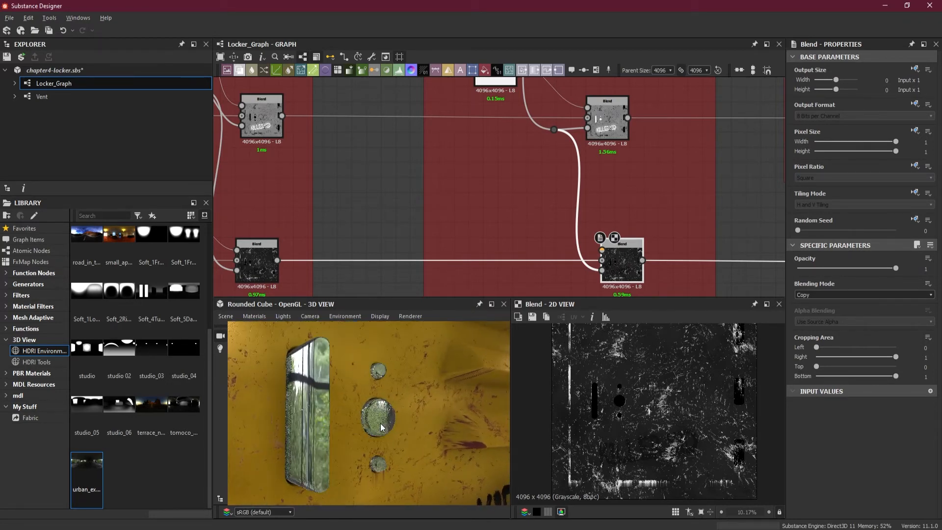
# Step: Add a Uniform Color node, connect it to the lock holder roughness Blend's foreground input, and switch it to Grayscale
pyautogui.scroll(3, 635, 261)
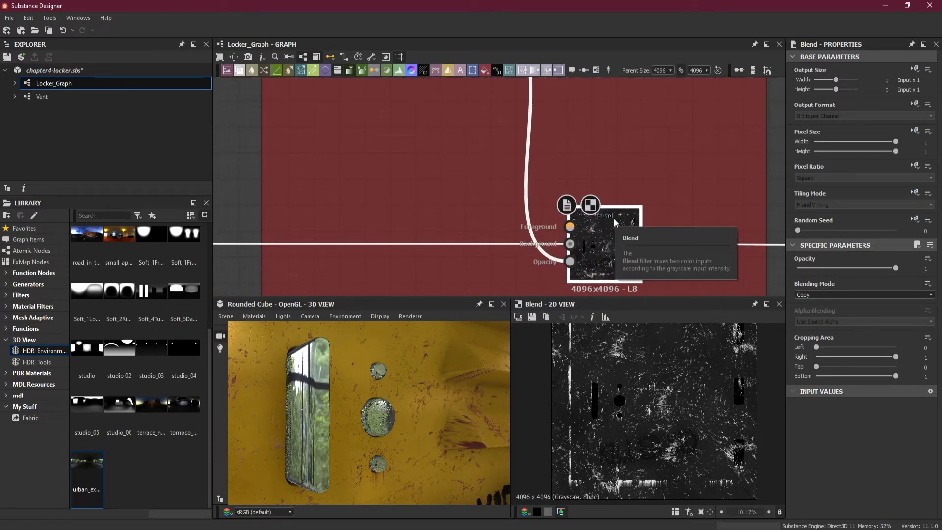
pyautogui.press('space')
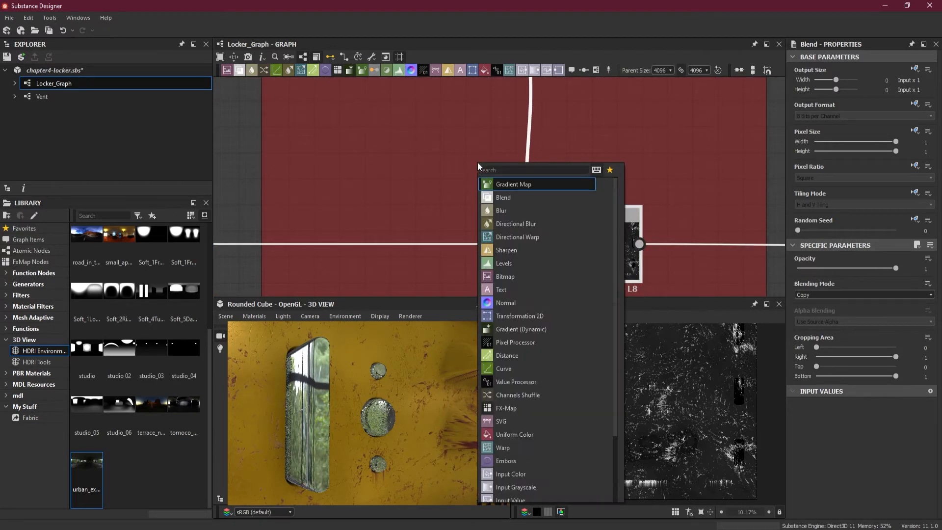
pyautogui.write('u')
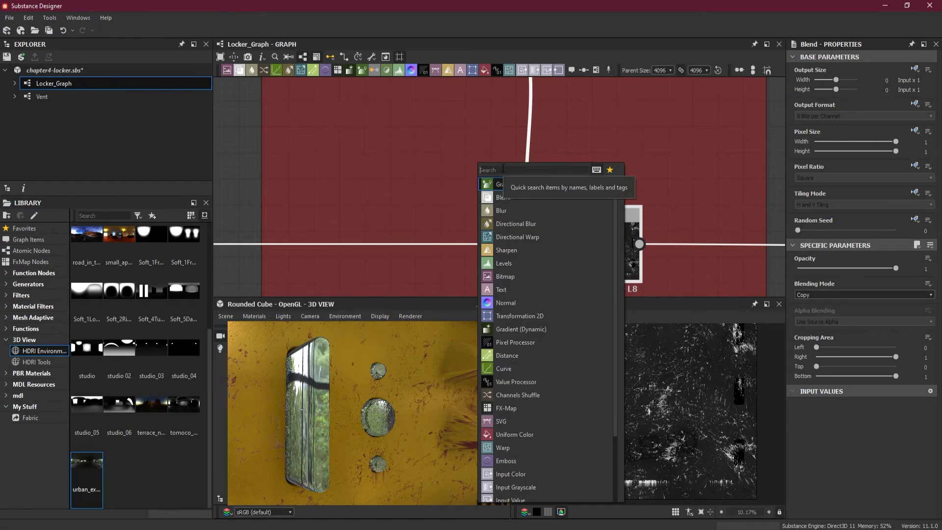
pyautogui.click(493, 184)
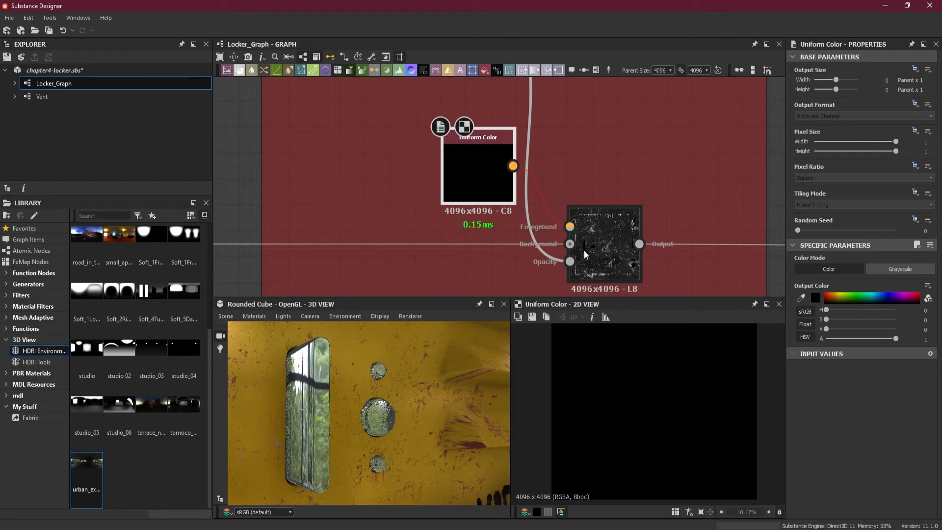
pyautogui.moveTo(595, 263); pyautogui.dragTo(592, 253)
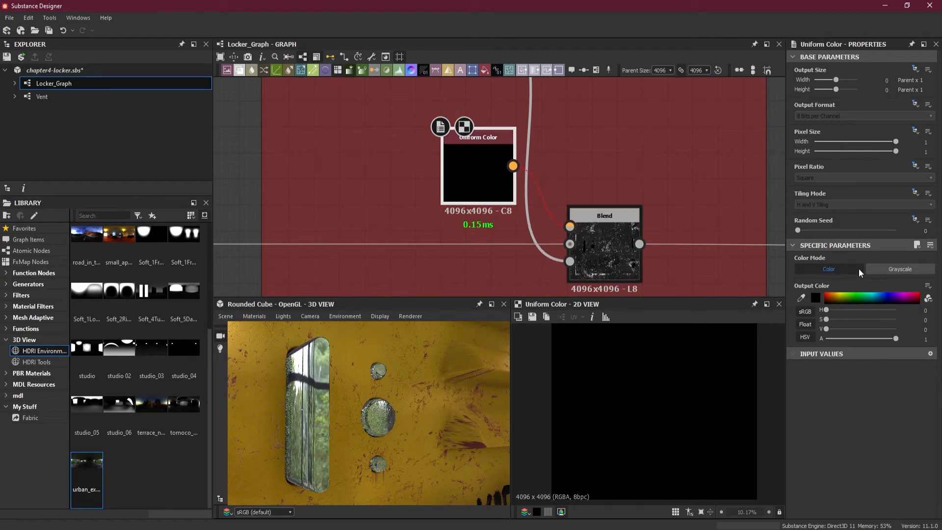
pyautogui.click(897, 270)
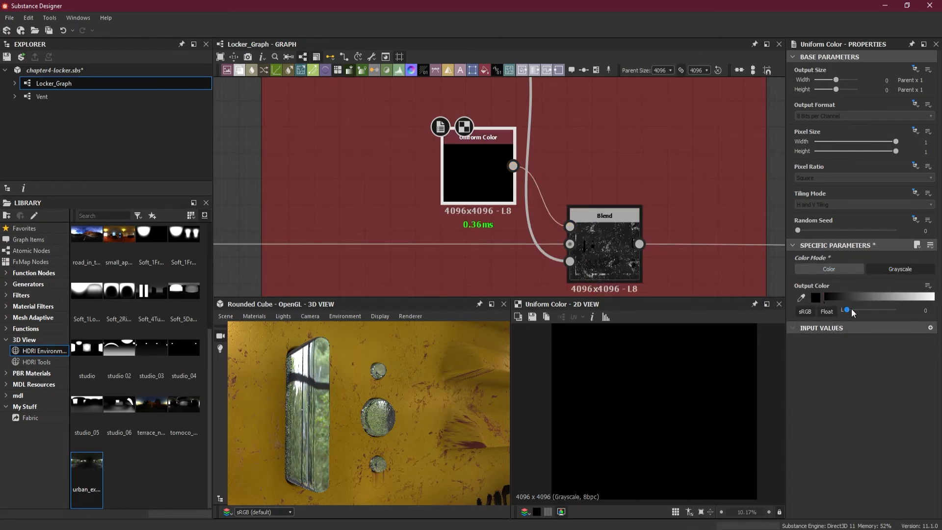
# Step: Set the lock holder roughness Uniform Color's luminance to 0.05 and inspect the metal parts in the 3D view
pyautogui.moveTo(852, 310)
pyautogui.mouseDown()
pyautogui.moveTo(862, 311)
pyautogui.moveTo(852, 315)
pyautogui.mouseUp()
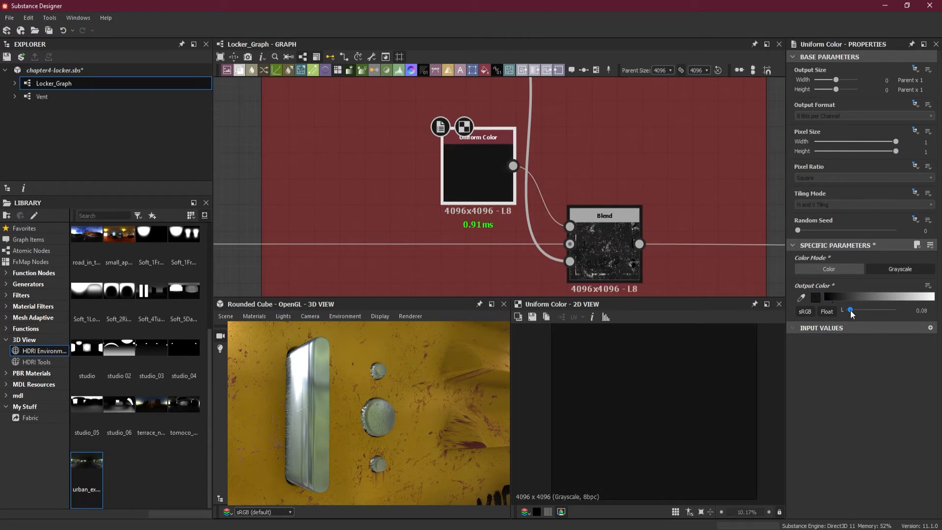
pyautogui.click(918, 311)
pyautogui.write('0.05')
pyautogui.press('Return')
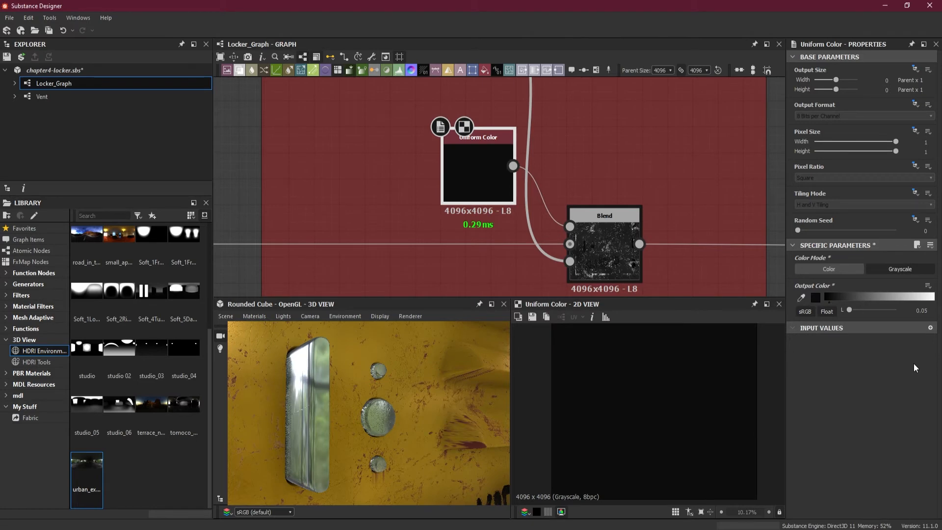
pyautogui.moveTo(395, 413); pyautogui.dragTo(498, 405)
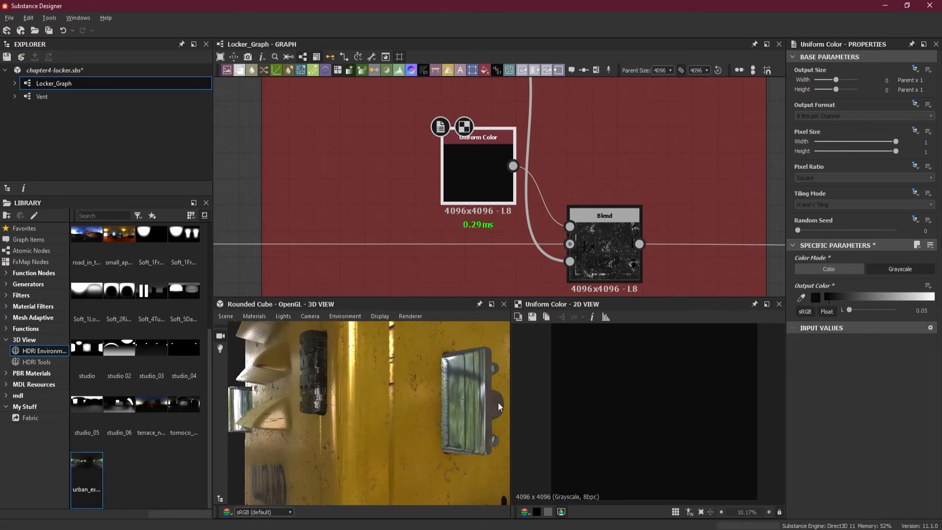
# Step: Set the lock holder roughness Uniform Color's luminance to 0.1 and check the whole locker in the 3D view
pyautogui.click(922, 311)
pyautogui.press('Return')
pyautogui.moveTo(475, 413); pyautogui.dragTo(381, 414)
pyautogui.scroll(-5, 381, 413)
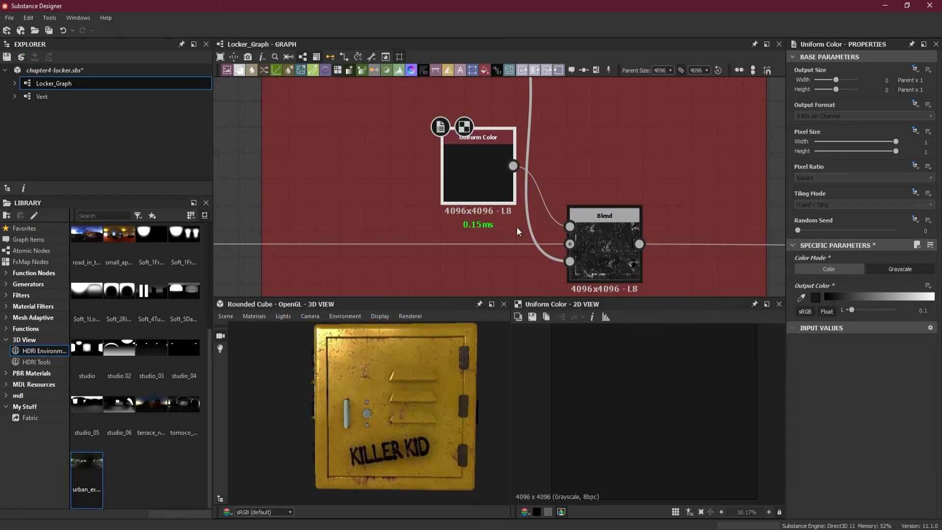
# Step: Extend the Hinges Albedo frame downward so that it encloses the roughness link
pyautogui.scroll(-3, 532, 169)
pyautogui.scroll(-1, 532, 169)
pyautogui.moveTo(532, 169)
pyautogui.mouseDown(button='middle')
pyautogui.moveTo(525, 282)
pyautogui.moveTo(525, 161)
pyautogui.mouseUp(button='middle')
pyautogui.scroll(2, 535, 182)
pyautogui.scroll(1, 532, 235)
pyautogui.scroll(-2, 531, 234)
pyautogui.hscroll(2, 523, 197)
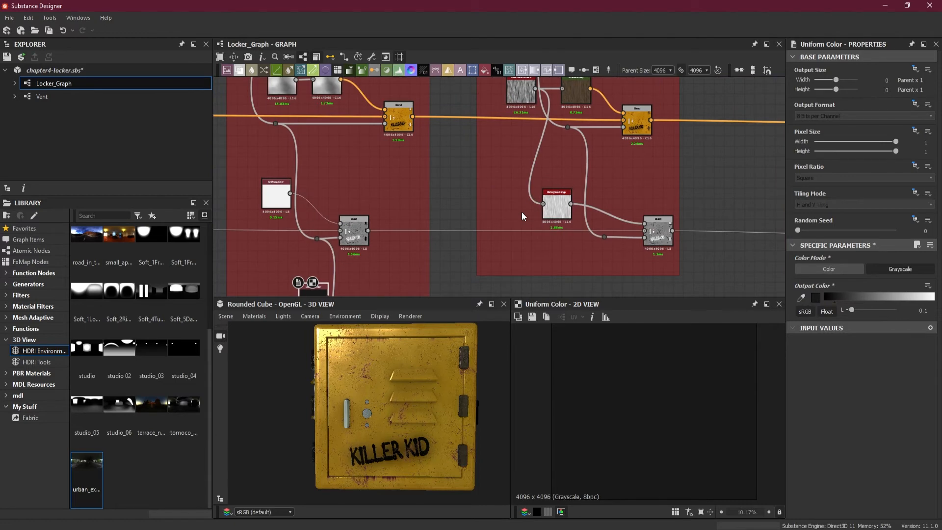
pyautogui.scroll(-4, 522, 212)
pyautogui.moveTo(515, 240); pyautogui.dragTo(511, 225, button='middle')
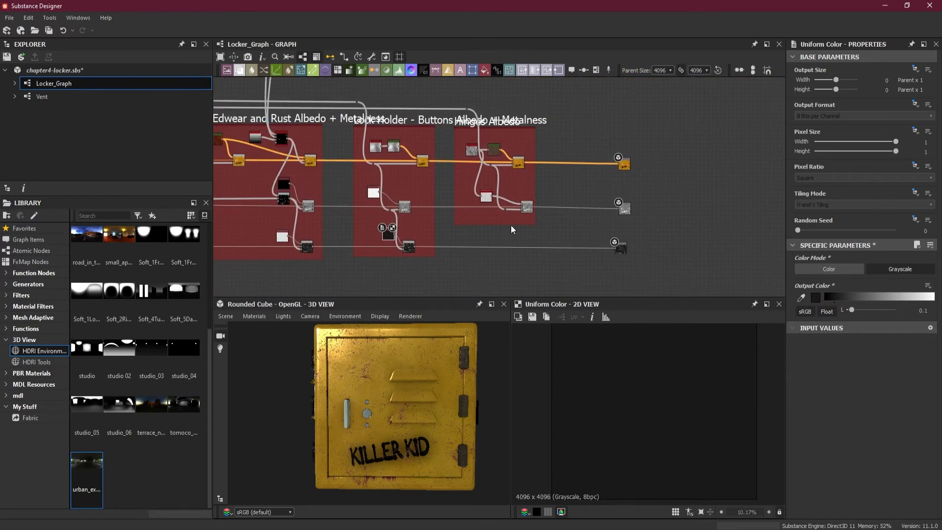
pyautogui.scroll(2, 511, 225)
pyautogui.moveTo(478, 134); pyautogui.dragTo(486, 192, button='middle')
pyautogui.scroll(3, 486, 192)
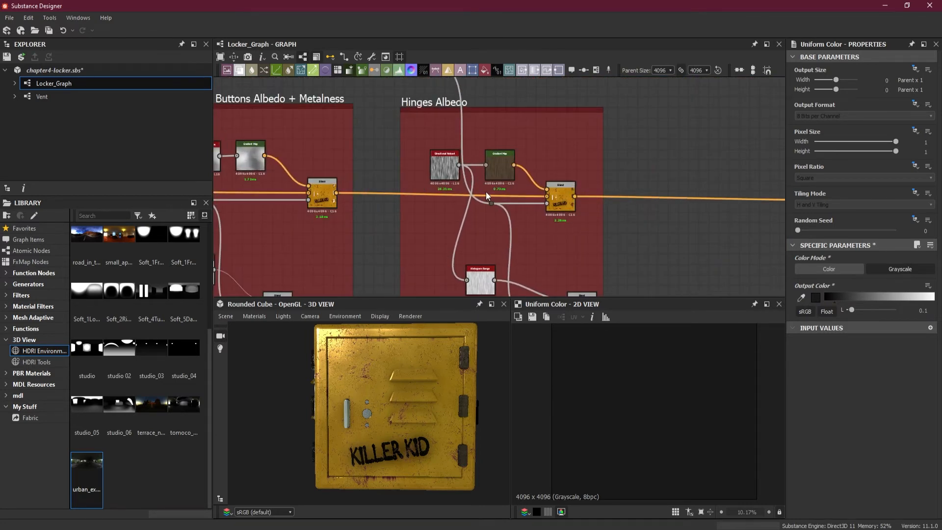
pyautogui.scroll(-4, 450, 169)
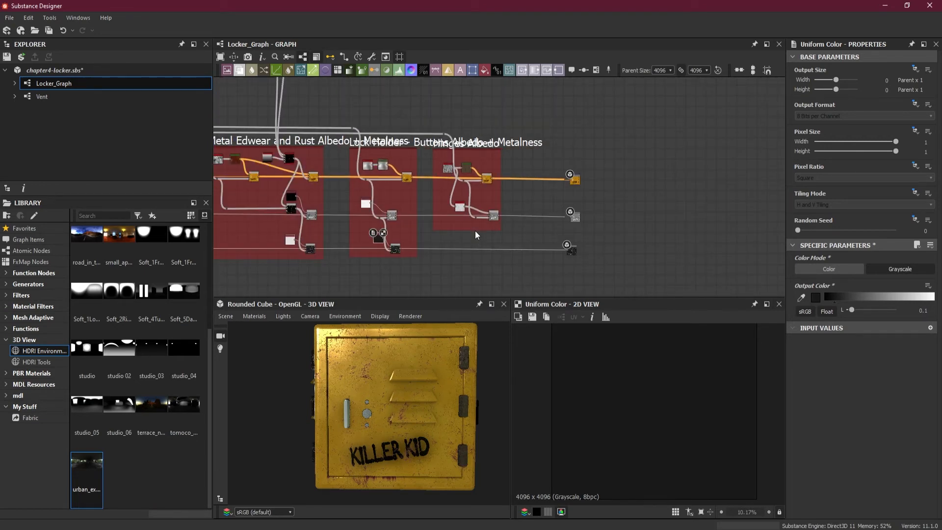
pyautogui.scroll(3, 476, 232)
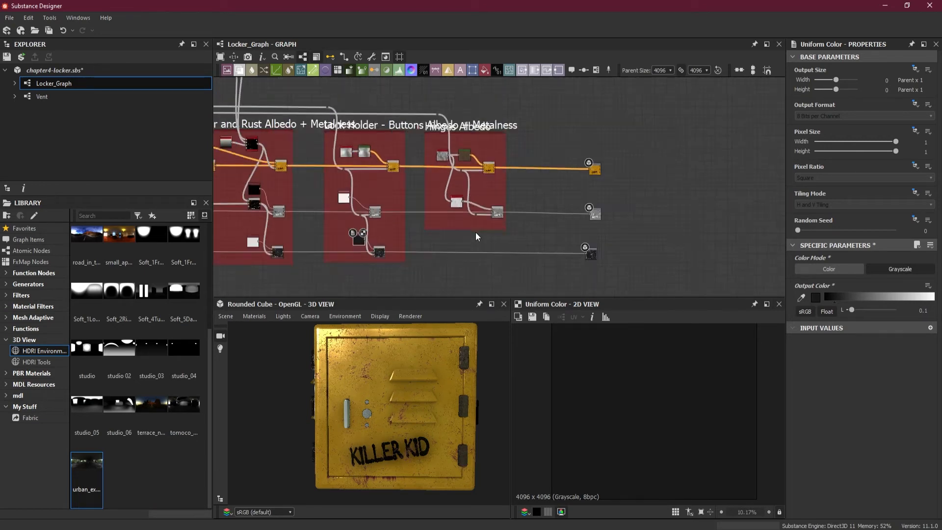
pyautogui.moveTo(474, 247); pyautogui.dragTo(475, 278)
# Step: Insert a Blend node into the roughness link inside the Hinges Albedo frame, beneath the metalness Blend
pyautogui.scroll(2, 485, 268)
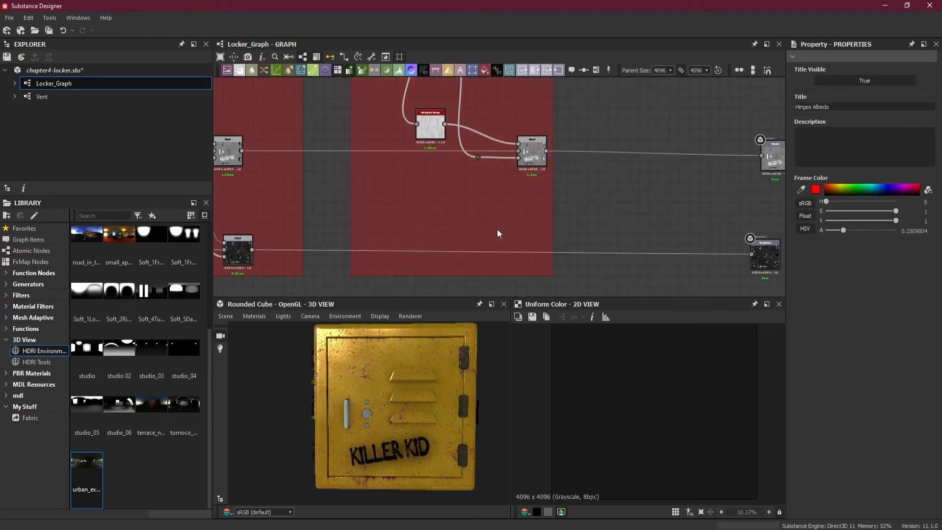
pyautogui.press('space')
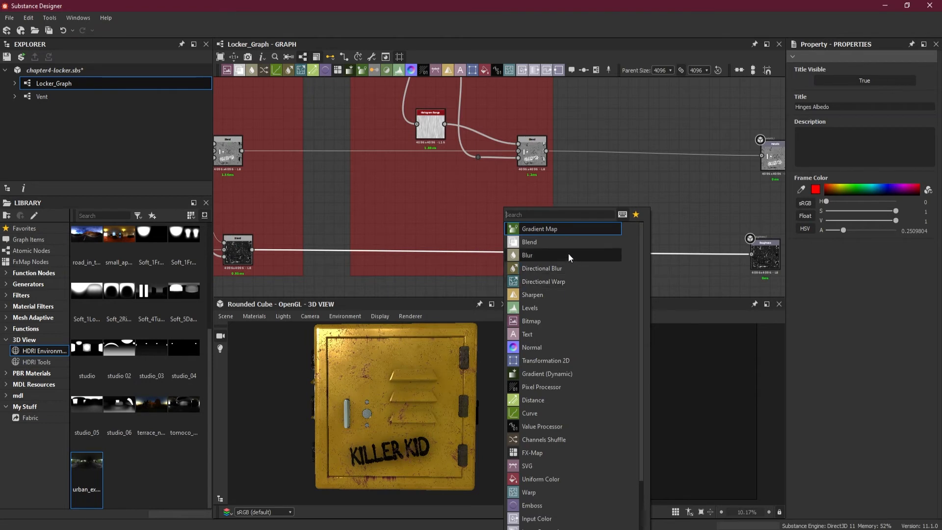
pyautogui.click(544, 242)
pyautogui.moveTo(525, 253); pyautogui.dragTo(529, 250)
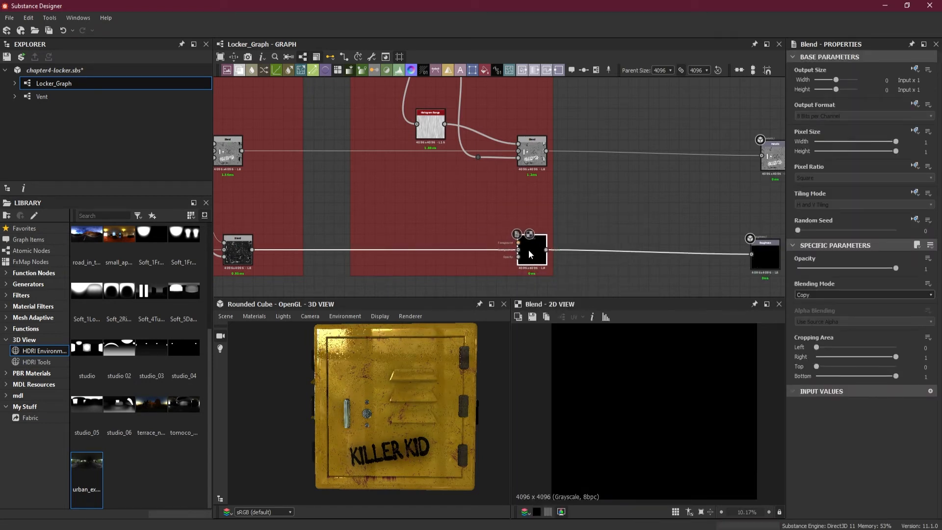
# Step: Connect the hinge mask from its Dot node to the hinge roughness Blend's opacity input and preview the blended result
pyautogui.click(478, 157)
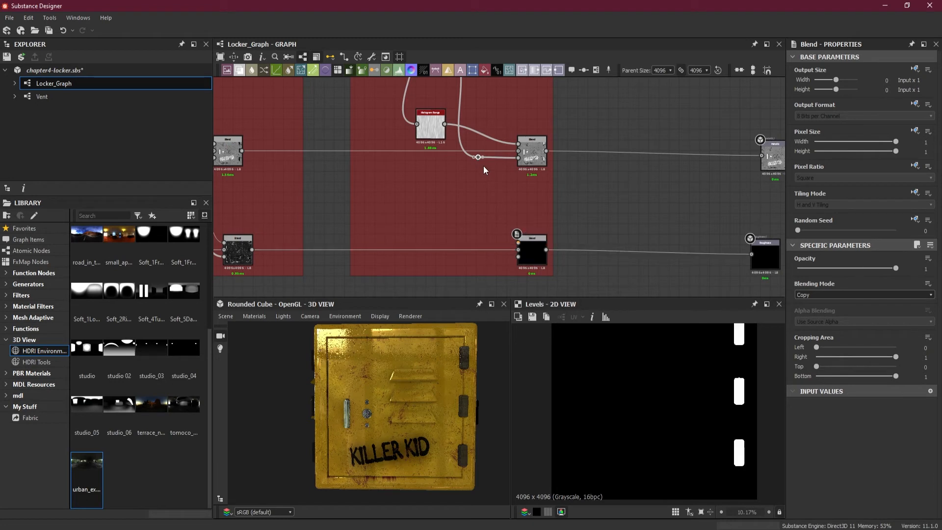
pyautogui.moveTo(479, 157); pyautogui.dragTo(517, 258)
pyautogui.click(529, 258)
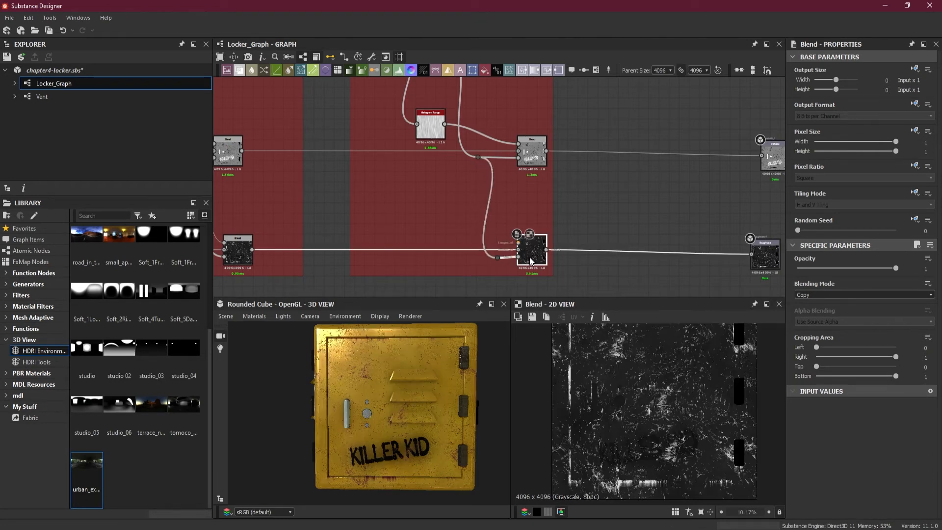
# Step: Add a Uniform Color node, connect it to the hinge roughness Blend's foreground input, and switch it to Grayscale
pyautogui.scroll(3, 530, 258)
pyautogui.scroll(2, 531, 258)
pyautogui.press('space')
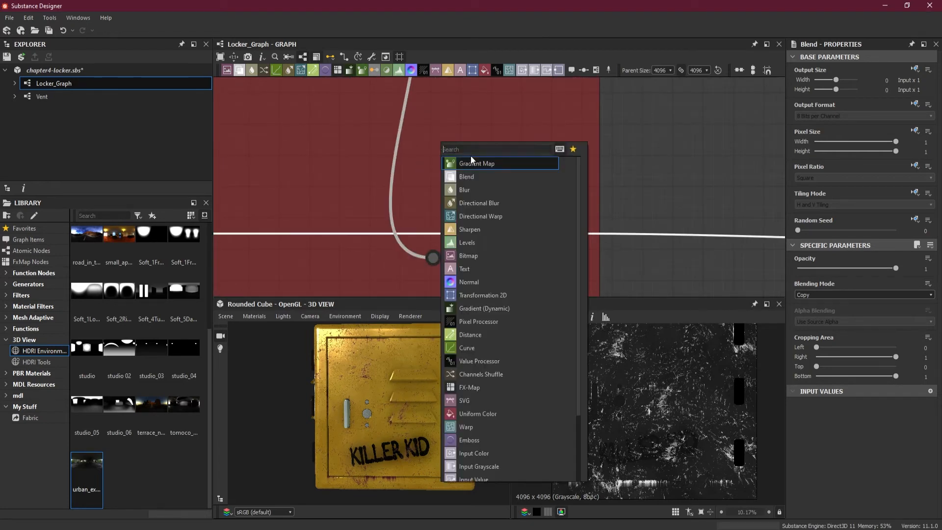
pyautogui.write('u')
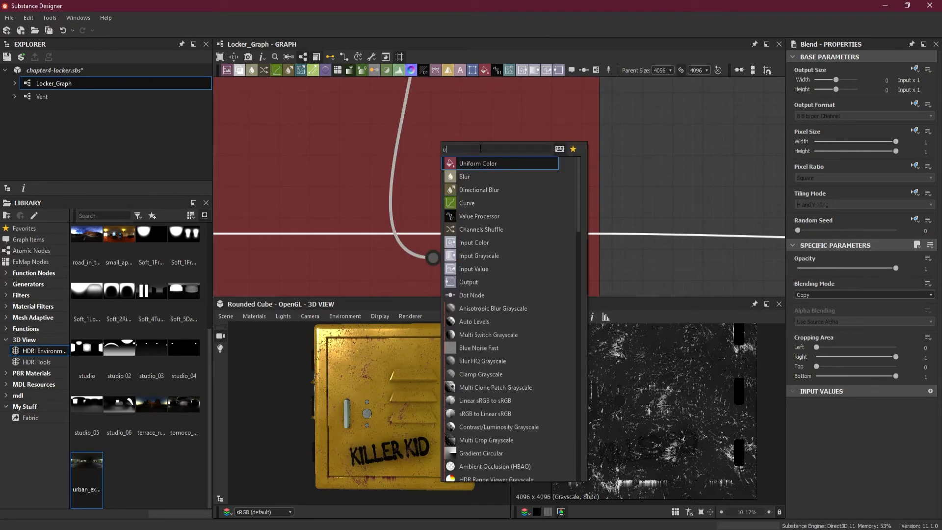
pyautogui.click(474, 163)
pyautogui.moveTo(456, 157); pyautogui.dragTo(495, 212)
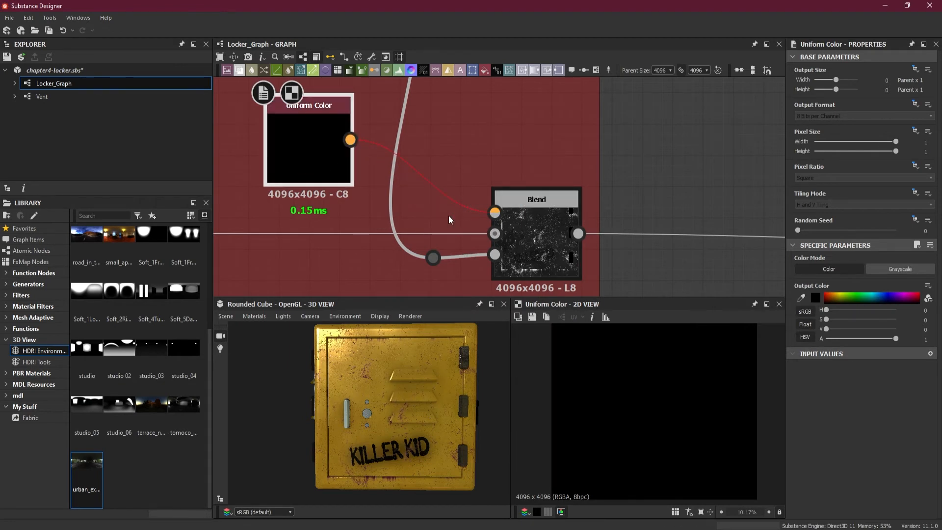
pyautogui.click(899, 271)
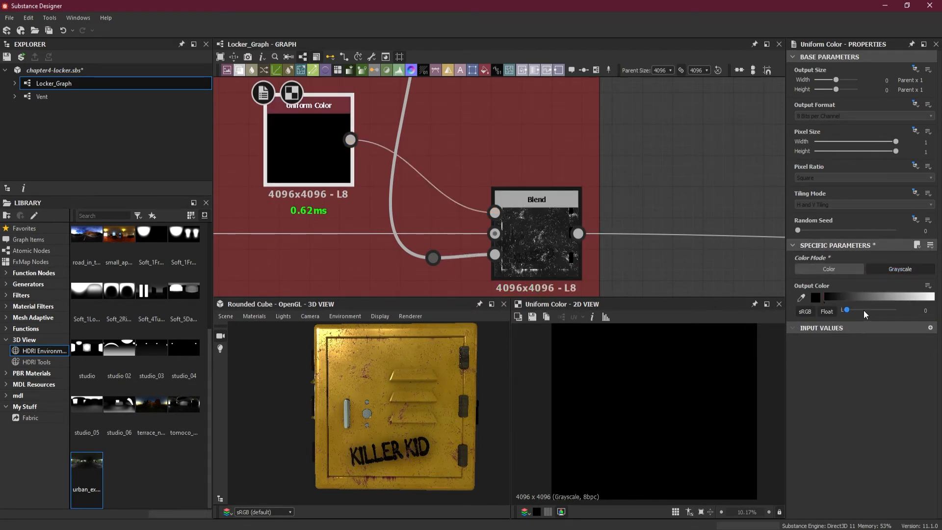
# Step: Raise the hinge roughness Uniform Color's luminance to 0.05 while inspecting a hinge up close in the 3D view
pyautogui.scroll(10, 475, 350)
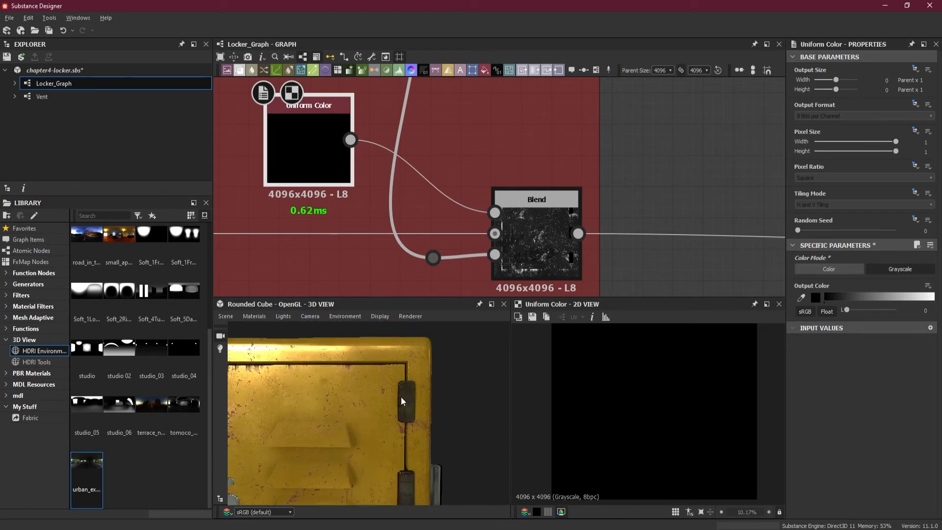
pyautogui.moveTo(437, 404); pyautogui.dragTo(388, 404)
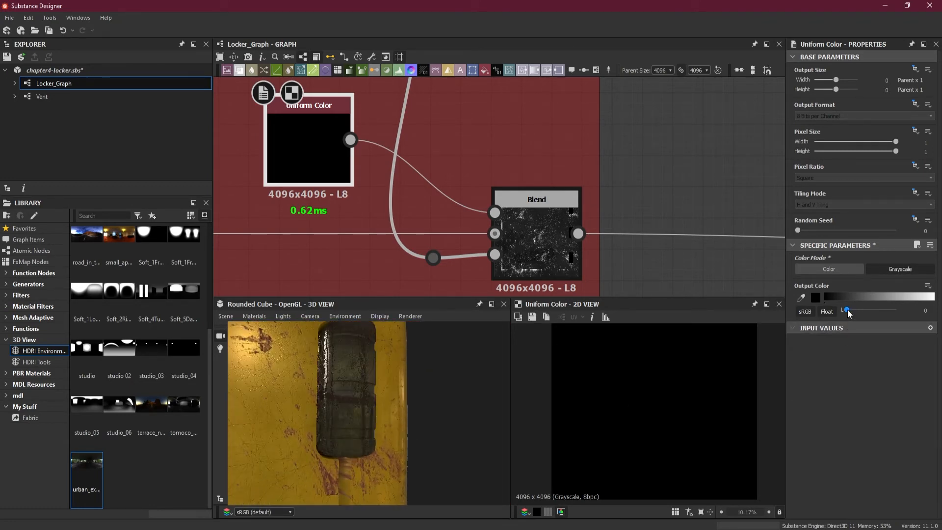
pyautogui.moveTo(847, 310); pyautogui.dragTo(849, 309)
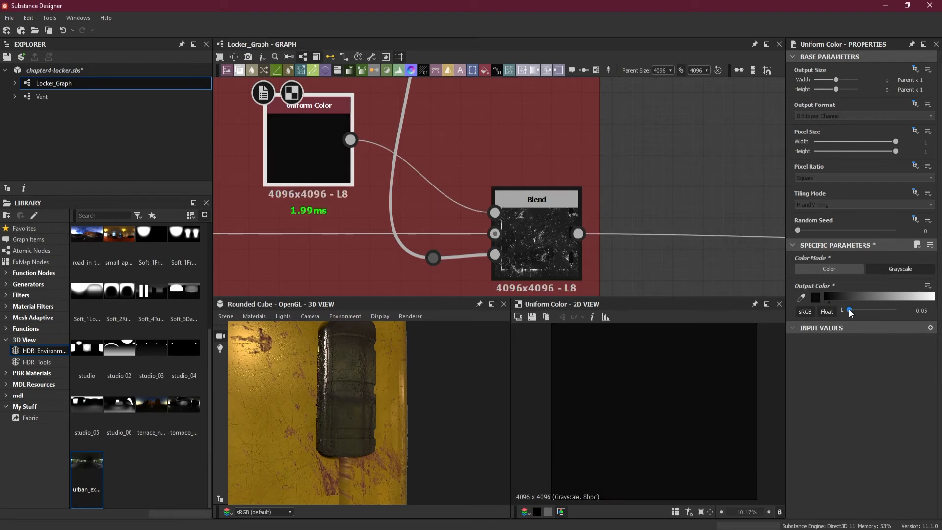
# Step: Try luminance values of 0.11 and 0.2 on the hinge roughness Uniform Color, checking the hinge up close in the 3D view
pyautogui.moveTo(850, 310); pyautogui.dragTo(854, 313)
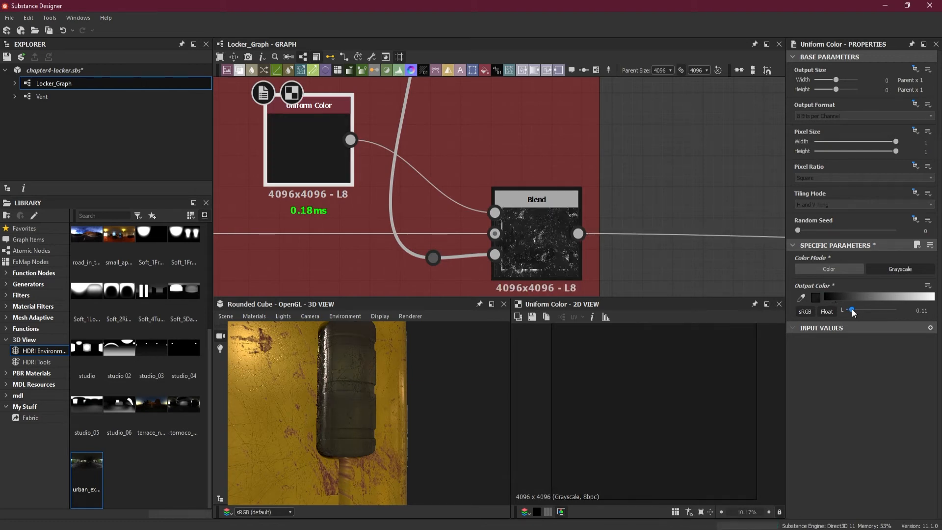
pyautogui.moveTo(397, 423)
pyautogui.mouseDown()
pyautogui.moveTo(414, 409)
pyautogui.moveTo(417, 423)
pyautogui.moveTo(394, 413)
pyautogui.mouseUp()
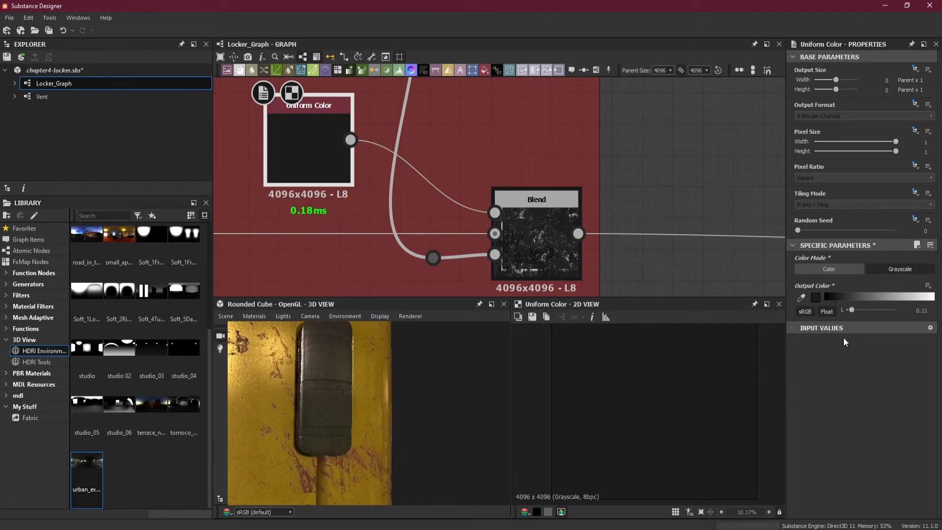
pyautogui.doubleClick(922, 311)
pyautogui.write('0.2')
pyautogui.press('Return')
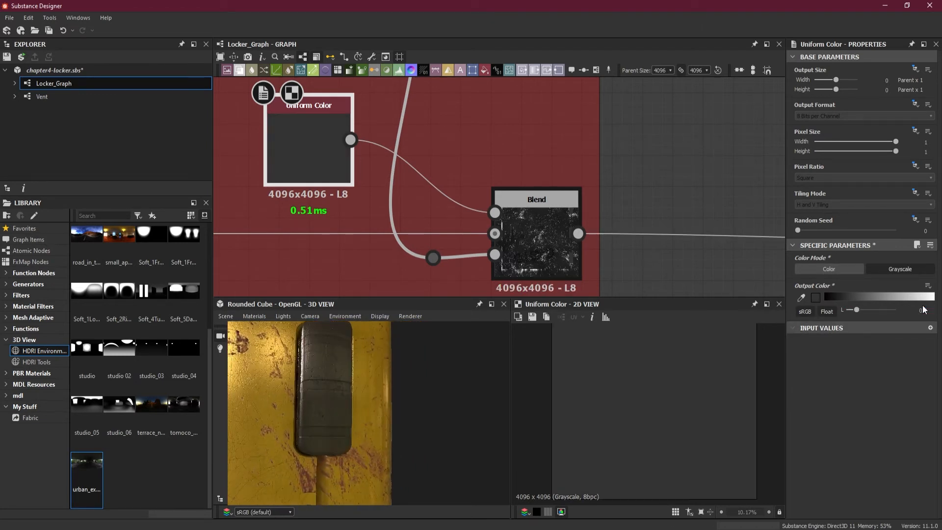
pyautogui.moveTo(392, 381); pyautogui.dragTo(401, 408)
pyautogui.moveTo(400, 407); pyautogui.dragTo(426, 378, button='right')
pyautogui.moveTo(426, 377); pyautogui.dragTo(372, 415)
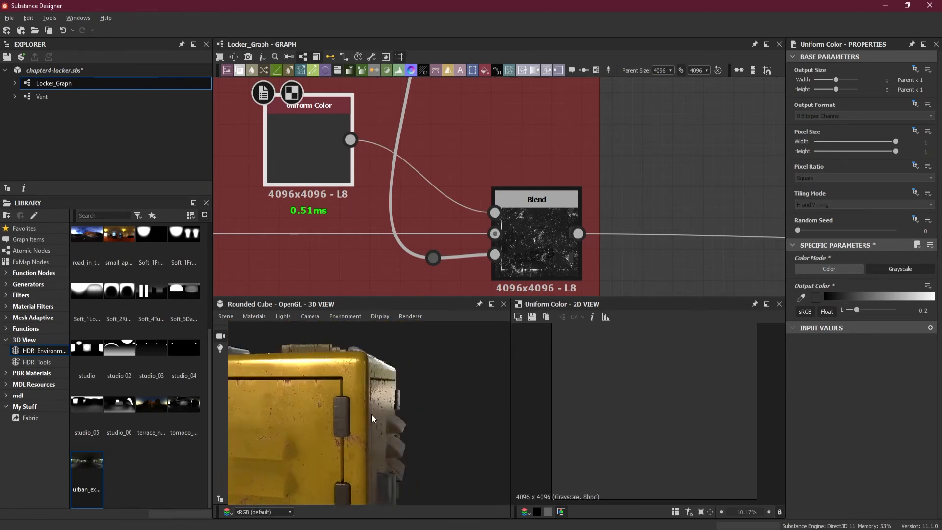
pyautogui.moveTo(372, 415); pyautogui.dragTo(344, 429, button='middle')
pyautogui.moveTo(344, 429); pyautogui.dragTo(309, 436, button='right')
pyautogui.moveTo(309, 435); pyautogui.dragTo(379, 388)
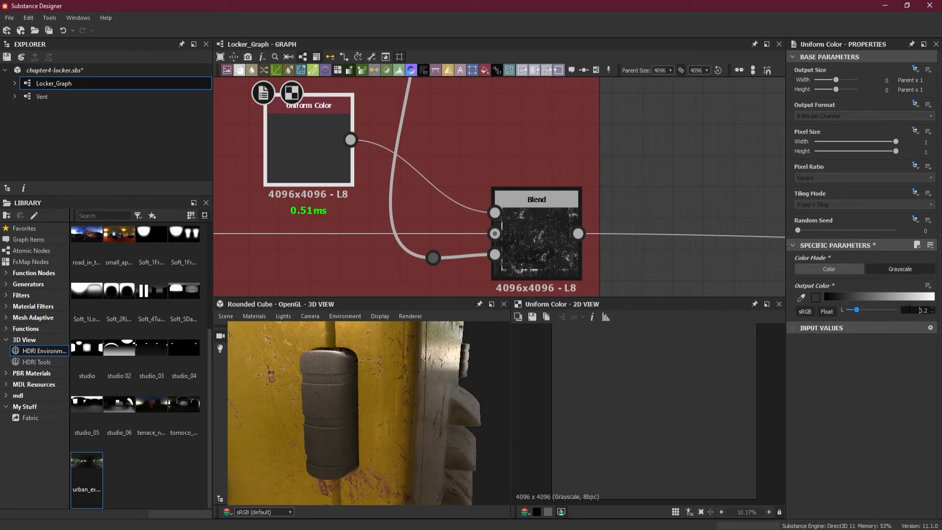
# Step: Set the hinge roughness Uniform Color's luminance to 0.15 and check the whole locker front in the 3D view
pyautogui.moveTo(930, 310); pyautogui.dragTo(899, 297)
pyautogui.write('1')
pyautogui.press('BackSpace')
pyautogui.write('0.15')
pyautogui.press('Return')
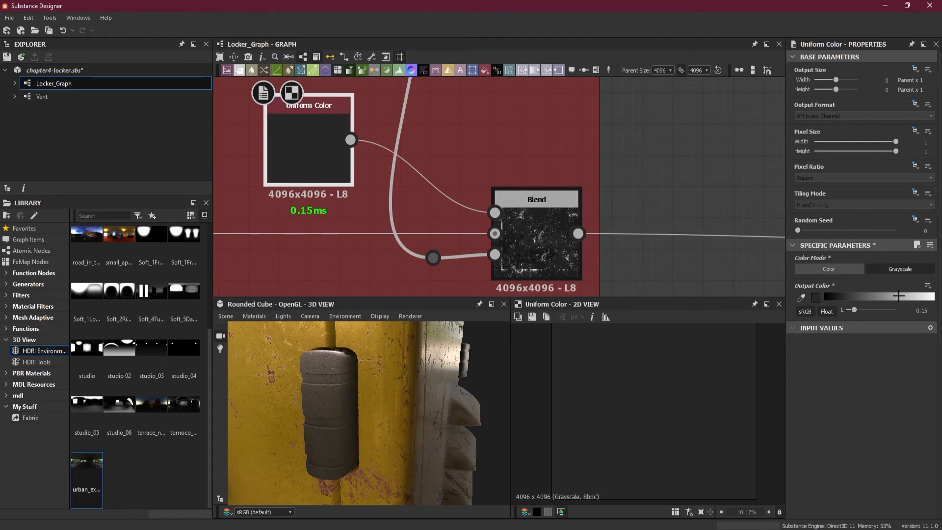
pyautogui.moveTo(413, 381); pyautogui.dragTo(396, 422)
pyautogui.scroll(-4, 400, 408)
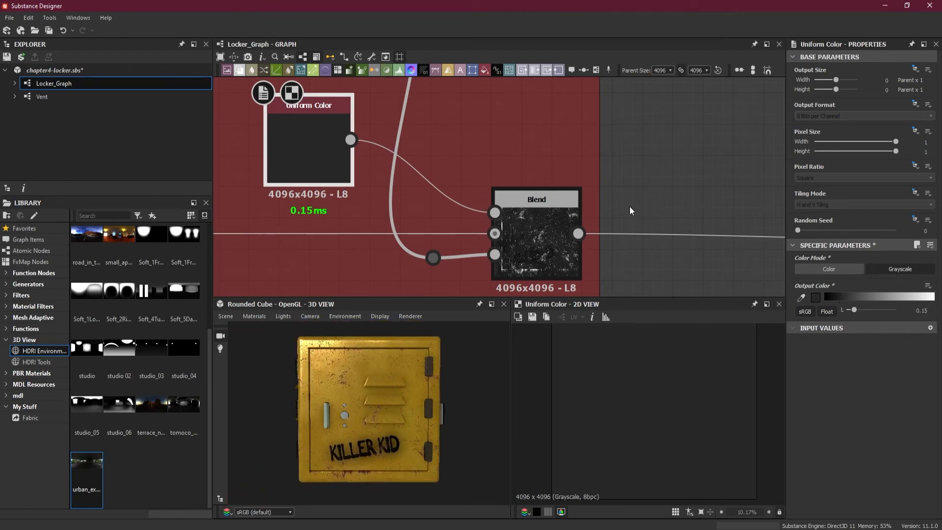
# Step: Copy "+ Roughness" from the Locker Body frame's title and append it to make the next frame's title "Spray Paint + Metalness + Roughness"
pyautogui.scroll(-5, 629, 206)
pyautogui.scroll(-3, 584, 203)
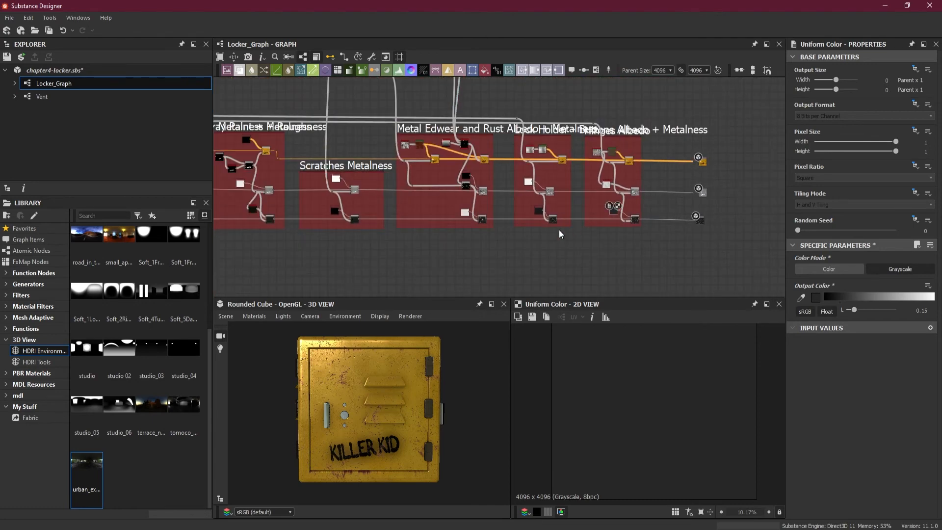
pyautogui.moveTo(316, 196); pyautogui.dragTo(512, 227, button='middle')
pyautogui.scroll(6, 444, 166)
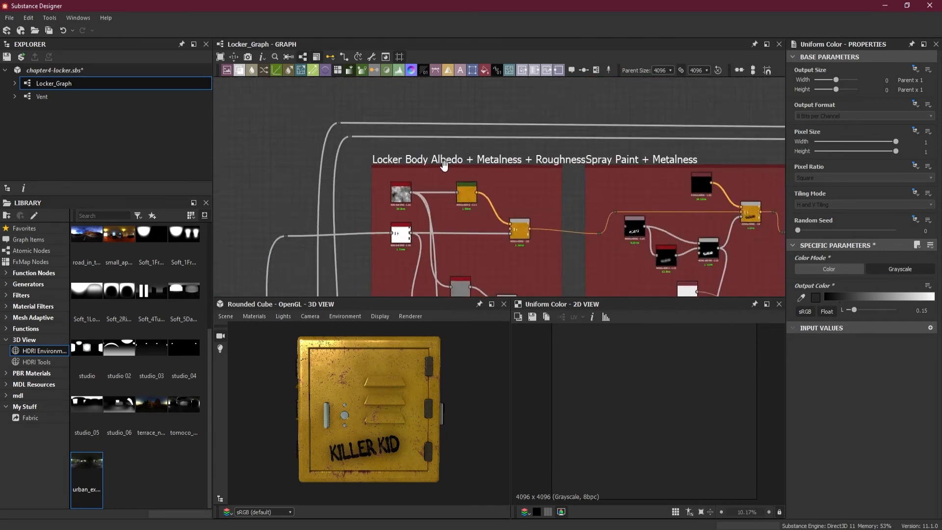
pyautogui.click(479, 156)
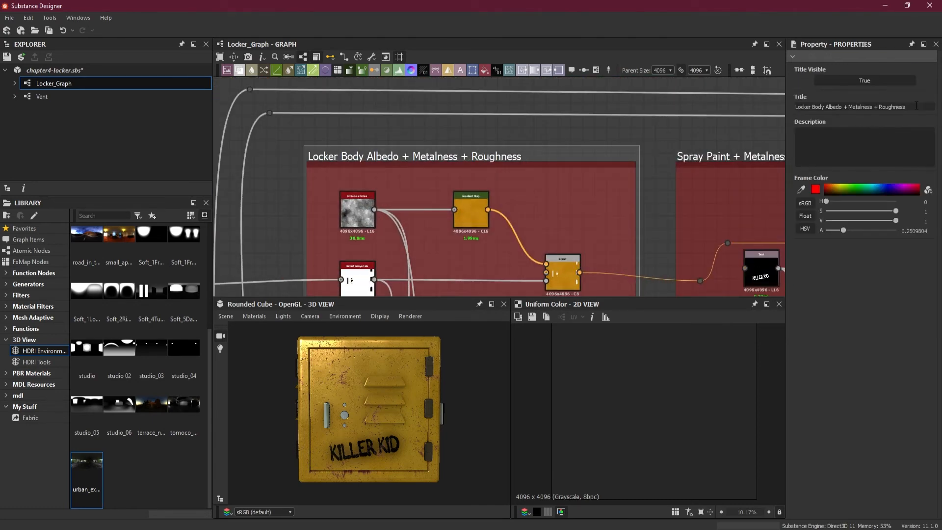
pyautogui.moveTo(905, 107); pyautogui.dragTo(873, 109)
pyautogui.hotkey('ctrl', 'c')
pyautogui.moveTo(630, 187); pyautogui.dragTo(381, 199, button='middle')
pyautogui.click(490, 168)
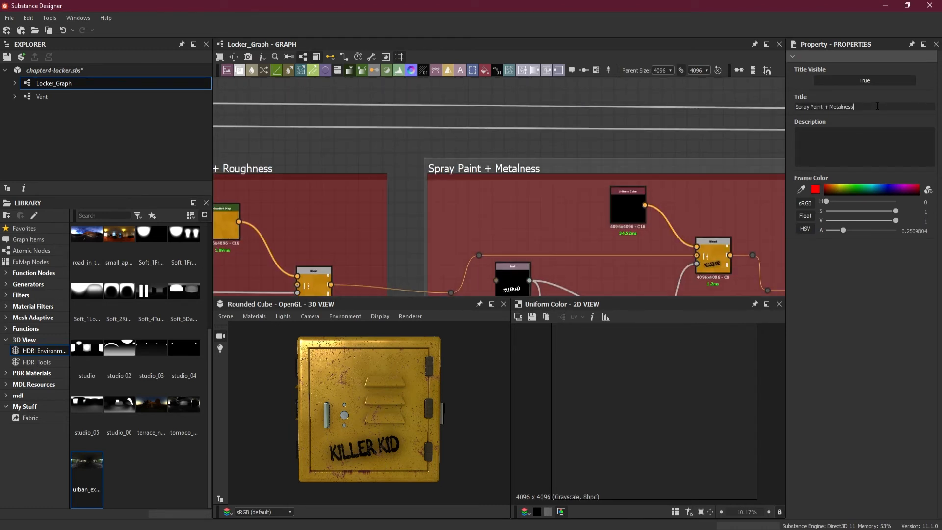
pyautogui.hotkey('ctrl', 'v')
# Step: Retitle the scratches frame as "Scratches Metalness + Roughness" using the copied suffix
pyautogui.moveTo(736, 223); pyautogui.dragTo(376, 190, button='middle')
pyautogui.scroll(-2, 407, 218)
pyautogui.moveTo(442, 248); pyautogui.dragTo(471, 211, button='middle')
pyautogui.click(428, 221)
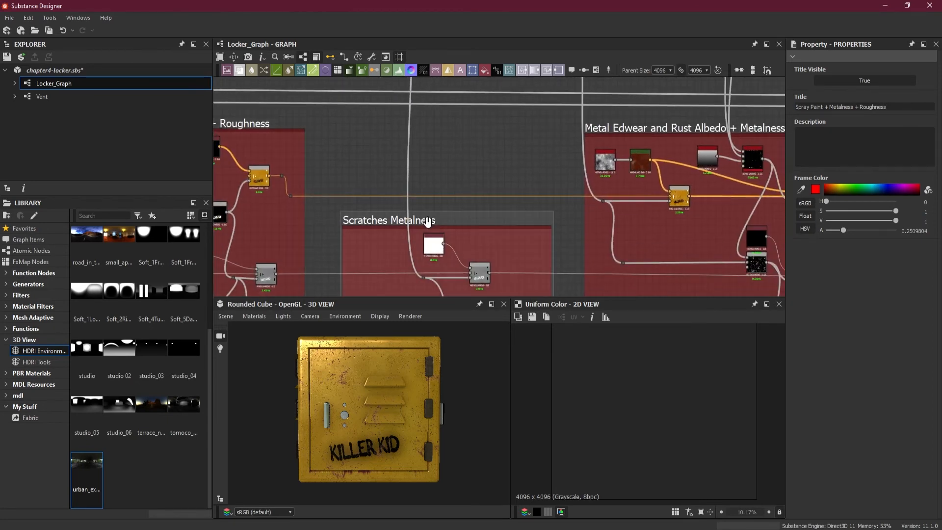
pyautogui.hotkey('ctrl', 'v')
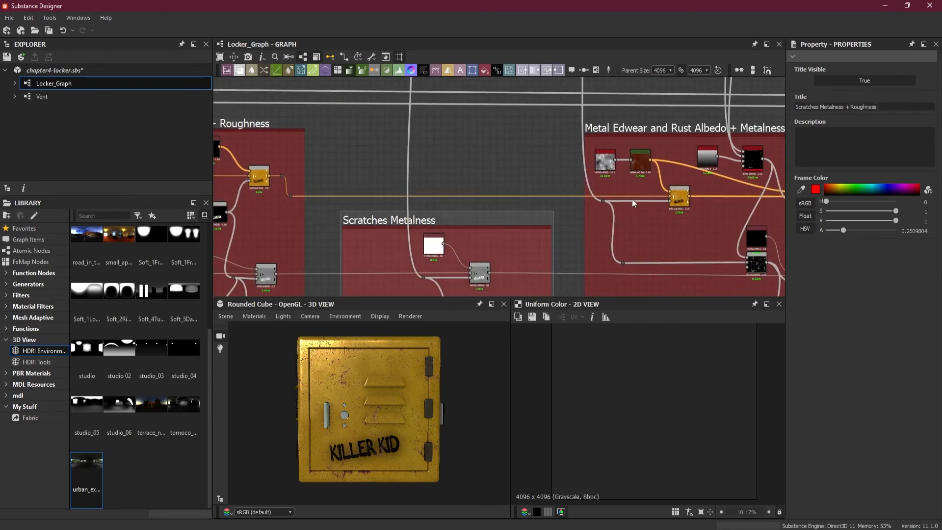
pyautogui.press('Return')
# Step: Retitle the edge wear and rust frame as "Metal Edwear and Rust Albedo + Metalness + Roughness"
pyautogui.moveTo(632, 199); pyautogui.dragTo(434, 242, button='middle')
pyautogui.click(532, 164)
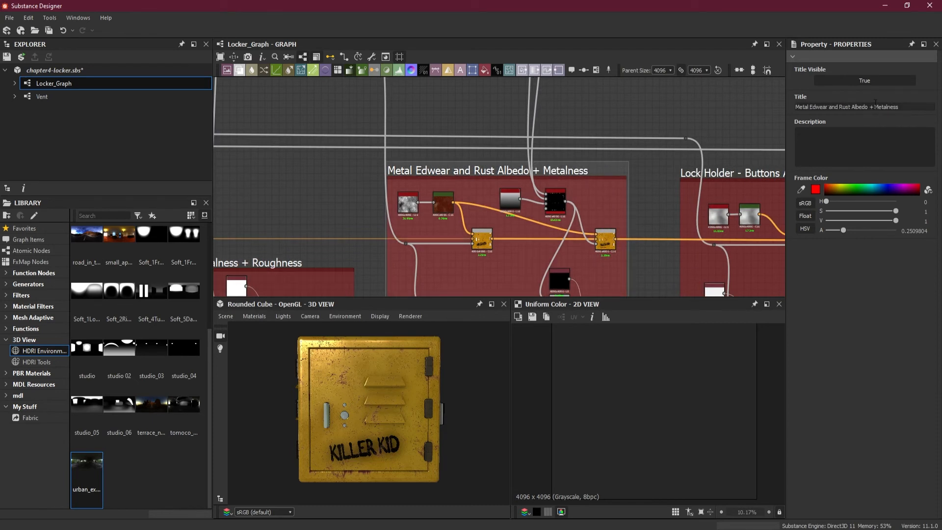
pyautogui.click(914, 105)
pyautogui.hotkey('ctrl', 'v')
pyautogui.press('Return')
# Step: Retitle the lock holder and buttons frame as "Lock Holder - Buttons Albedo + Metalness + Roughness"
pyautogui.moveTo(621, 200); pyautogui.dragTo(582, 205, button='middle')
pyautogui.click(581, 205)
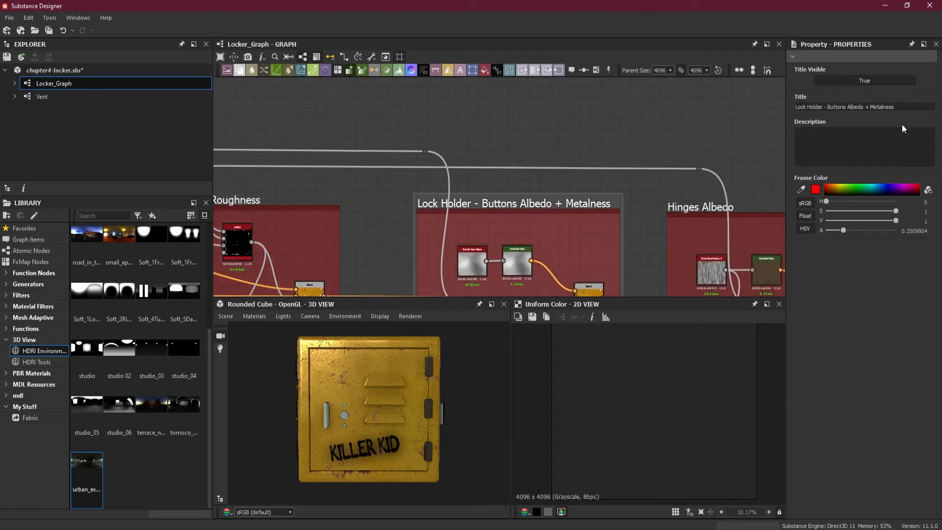
pyautogui.click(910, 107)
pyautogui.hotkey('ctrl', 'v')
pyautogui.press('Return')
# Step: Copy "+ Metalness + Roughness" from the Lock Holder frame's title and append it to the hinges frame, giving "Hinges Albedo + Metalness + Roughness"
pyautogui.moveTo(706, 205); pyautogui.dragTo(552, 205, button='middle')
pyautogui.click(661, 204)
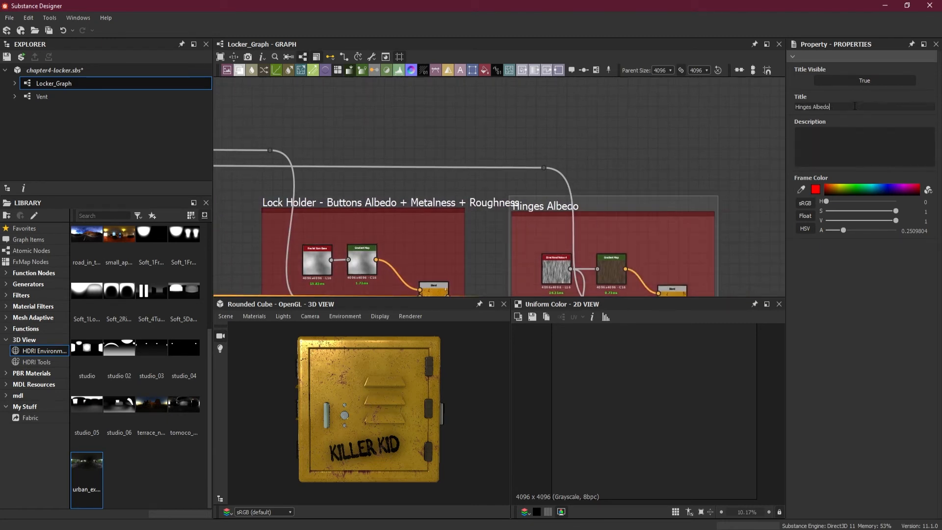
pyautogui.click(421, 222)
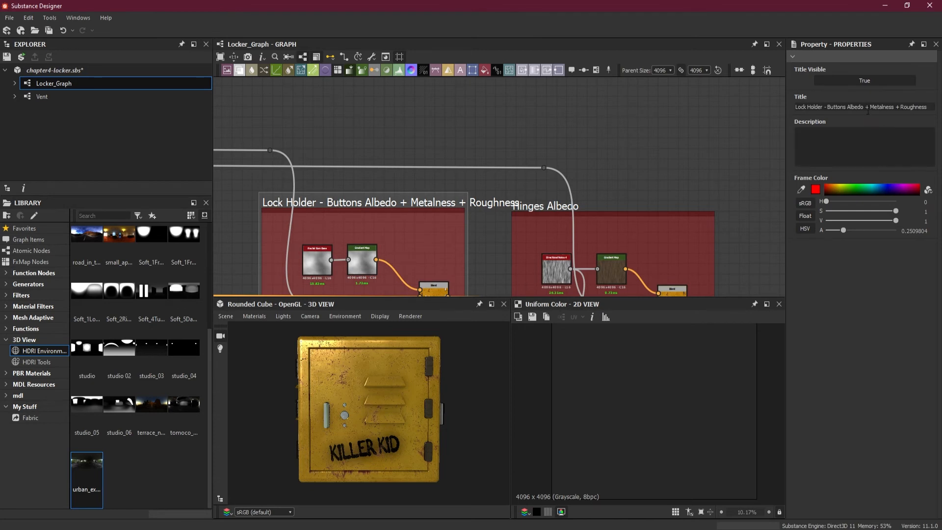
pyautogui.moveTo(864, 107); pyautogui.dragTo(928, 107)
pyautogui.hotkey('ctrl', 'c')
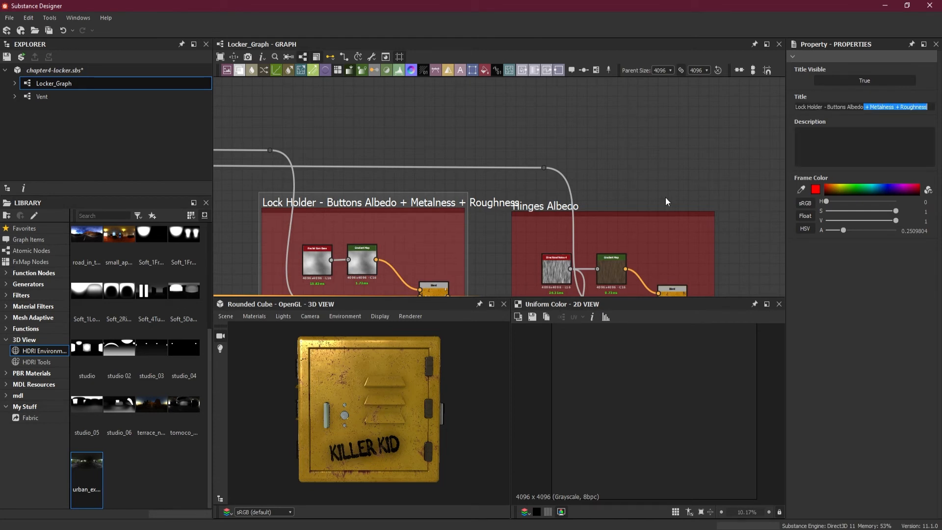
pyautogui.click(667, 202)
pyautogui.click(862, 107)
pyautogui.hotkey('ctrl', 'v')
pyautogui.press('Return')
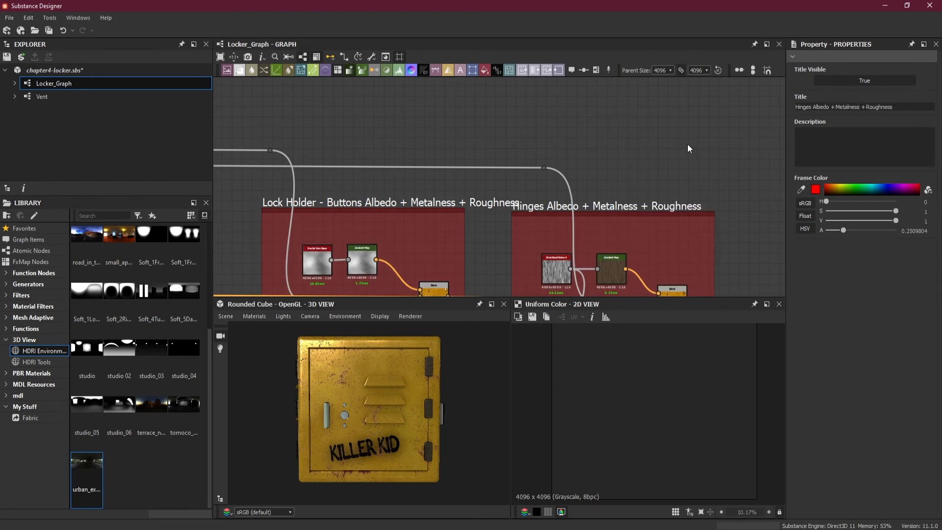
# Step: Review the retitled red frames across the graph, from Locker Body through Hinges
pyautogui.scroll(-5, 604, 190)
pyautogui.scroll(-2, 475, 260)
pyautogui.scroll(-2, 427, 171)
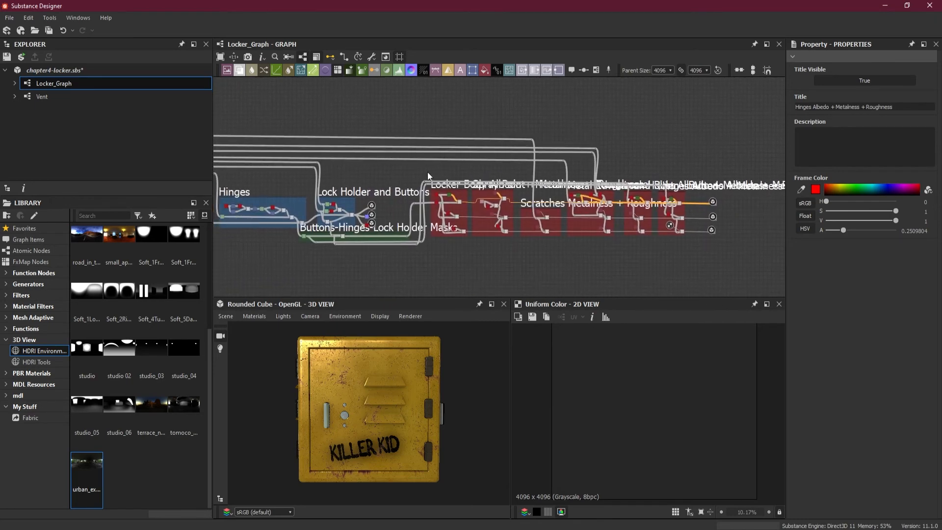
pyautogui.scroll(6, 431, 200)
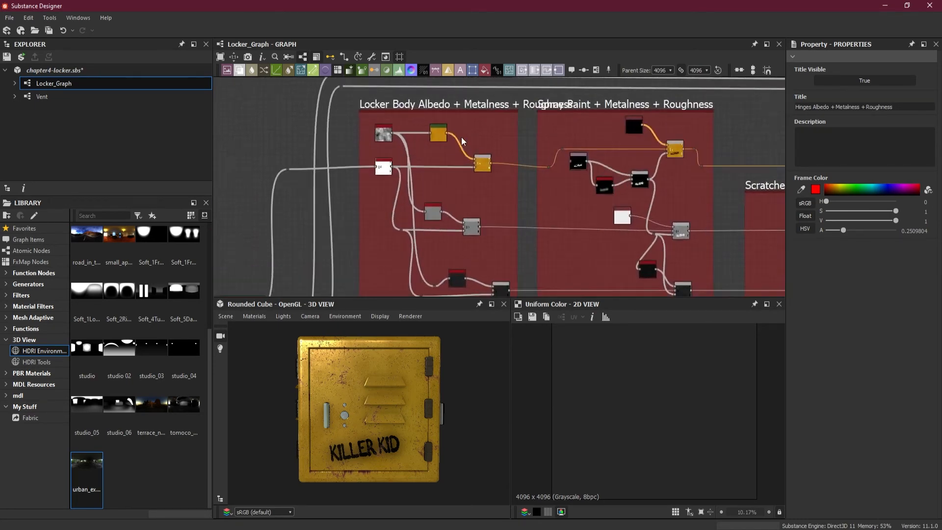
pyautogui.moveTo(463, 136); pyautogui.dragTo(463, 154, button='middle')
pyautogui.moveTo(656, 178); pyautogui.dragTo(434, 223, button='middle')
pyautogui.moveTo(674, 203); pyautogui.dragTo(471, 232, button='middle')
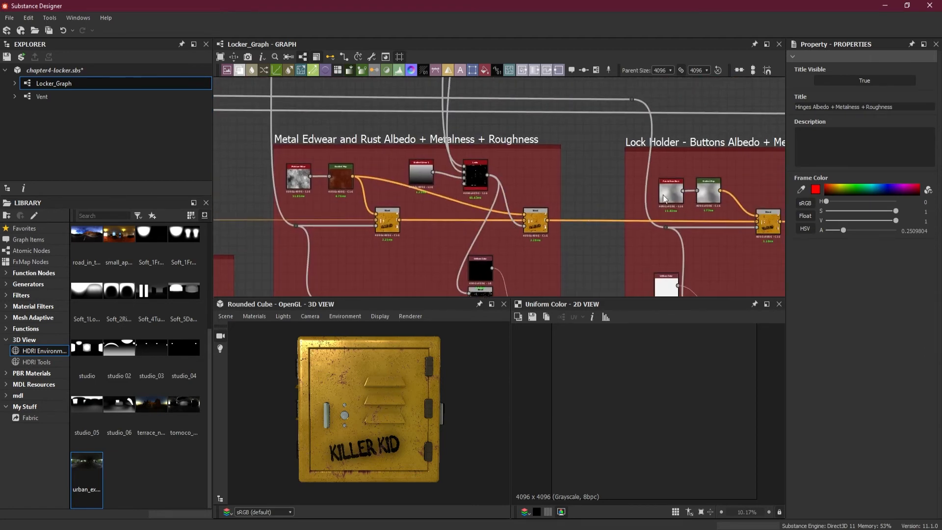
pyautogui.moveTo(711, 195); pyautogui.dragTo(515, 205, button='middle')
pyautogui.moveTo(746, 193); pyautogui.dragTo(623, 180, button='middle')
pyautogui.scroll(2, 589, 175)
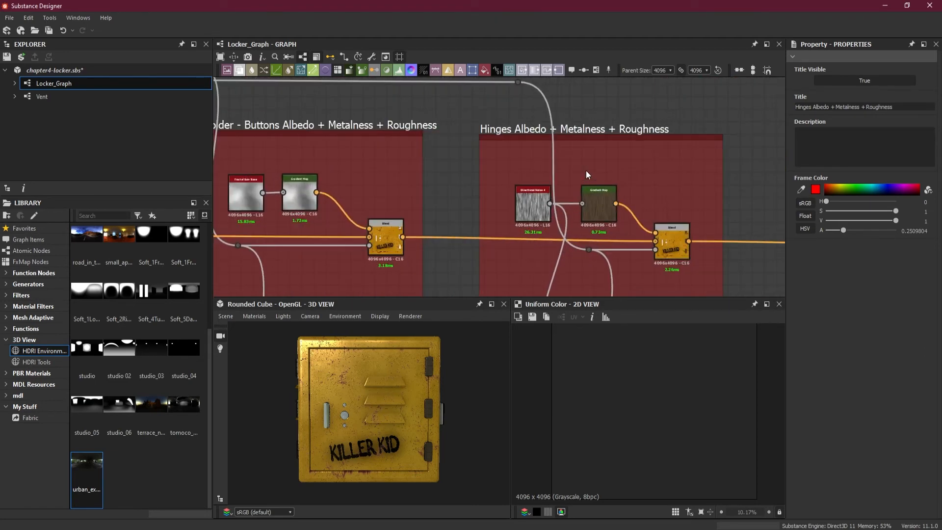
pyautogui.moveTo(487, 240); pyautogui.dragTo(538, 147, button='middle')
pyautogui.scroll(-5, 540, 172)
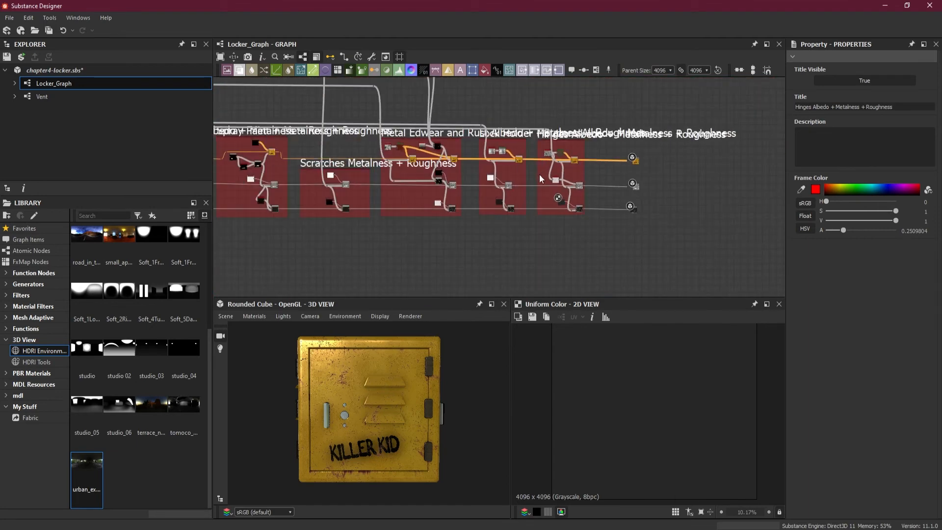
# Step: Examine how the chains through the red frames reach the color, metallic and roughness output nodes
pyautogui.moveTo(492, 217); pyautogui.dragTo(652, 217, button='middle')
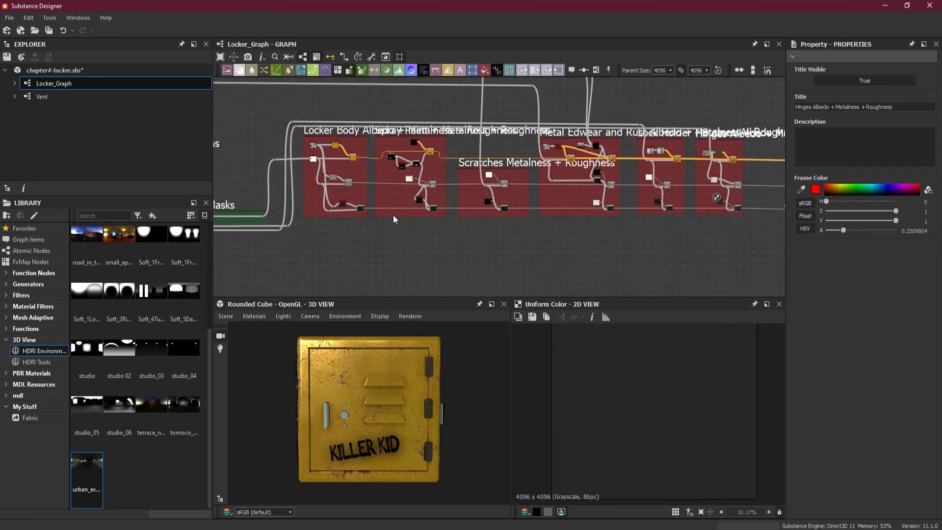
pyautogui.scroll(2, 358, 196)
pyautogui.moveTo(452, 224); pyautogui.dragTo(456, 235, button='middle')
pyautogui.scroll(-4, 455, 225)
pyautogui.scroll(1, 516, 226)
pyautogui.moveTo(663, 223); pyautogui.dragTo(523, 235, button='middle')
pyautogui.scroll(3, 671, 216)
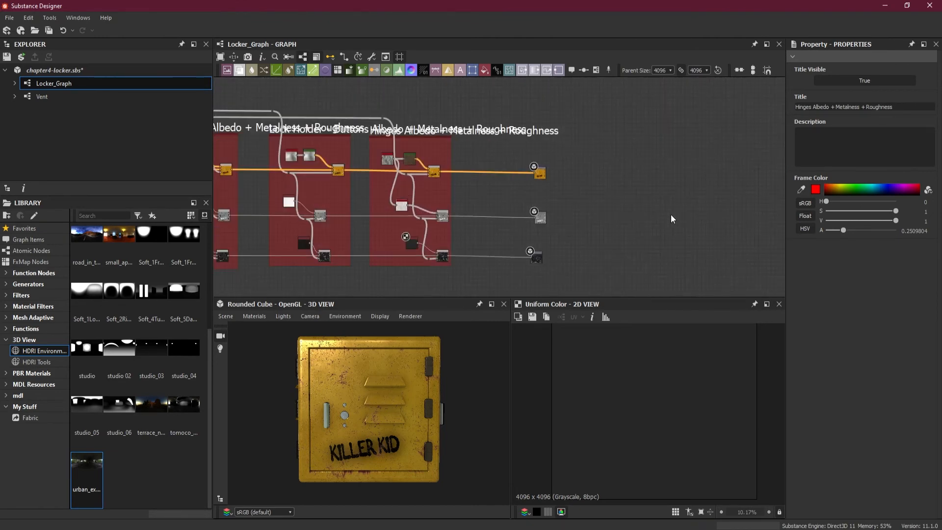
pyautogui.scroll(3, 540, 192)
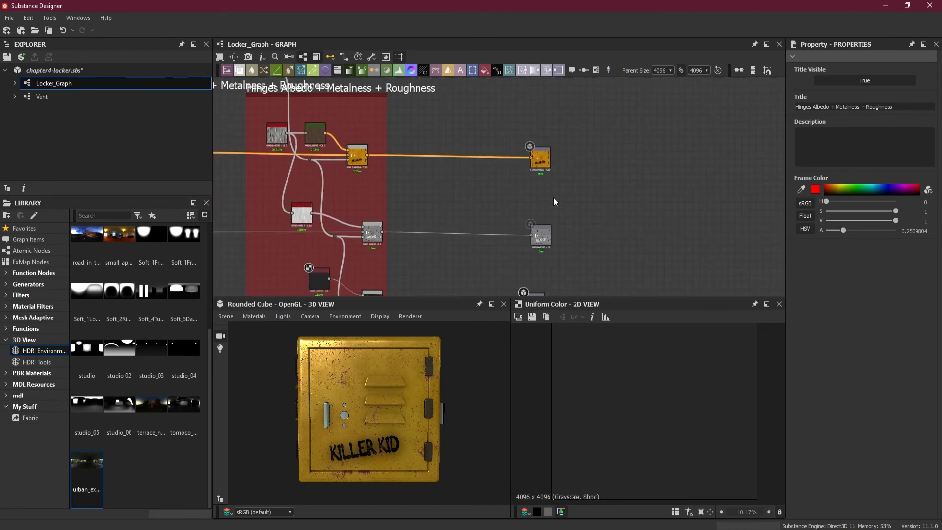
pyautogui.scroll(8, 555, 198)
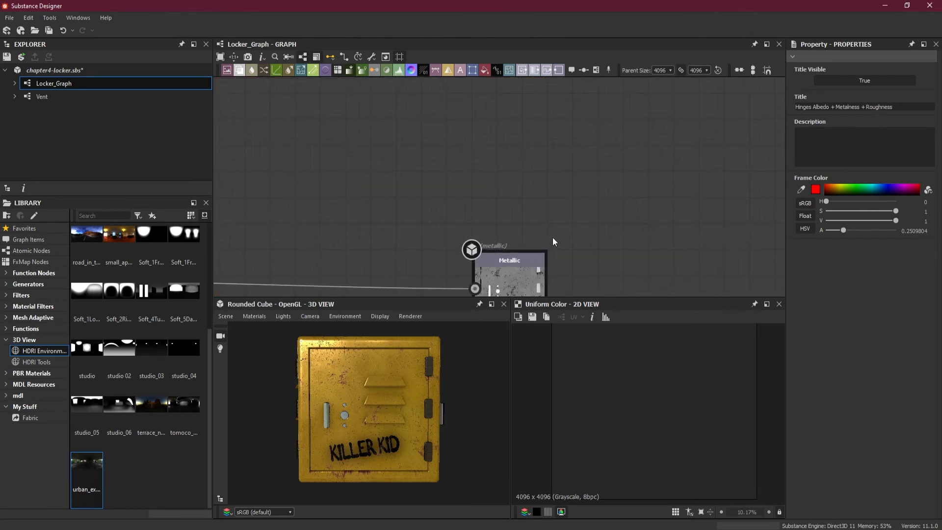
pyautogui.scroll(-8, 541, 255)
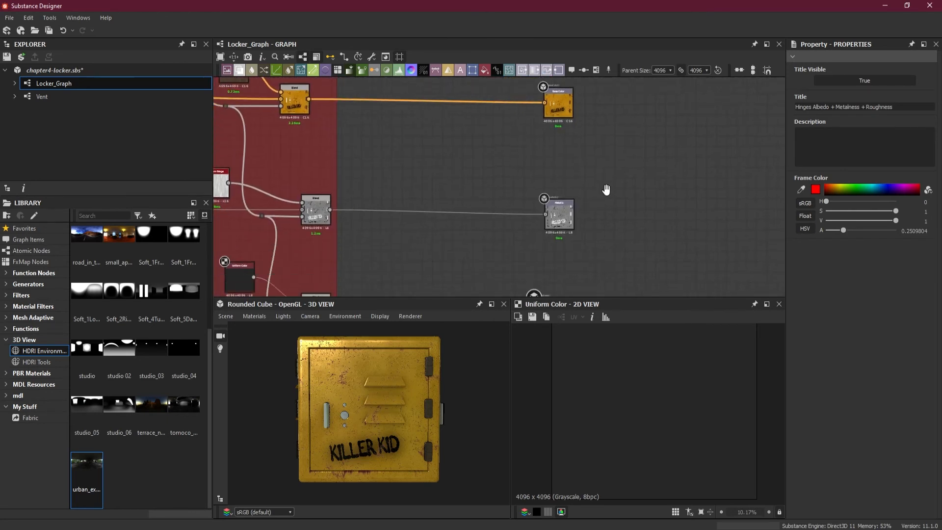
pyautogui.moveTo(589, 263); pyautogui.dragTo(605, 195, button='middle')
pyautogui.scroll(-4, 574, 222)
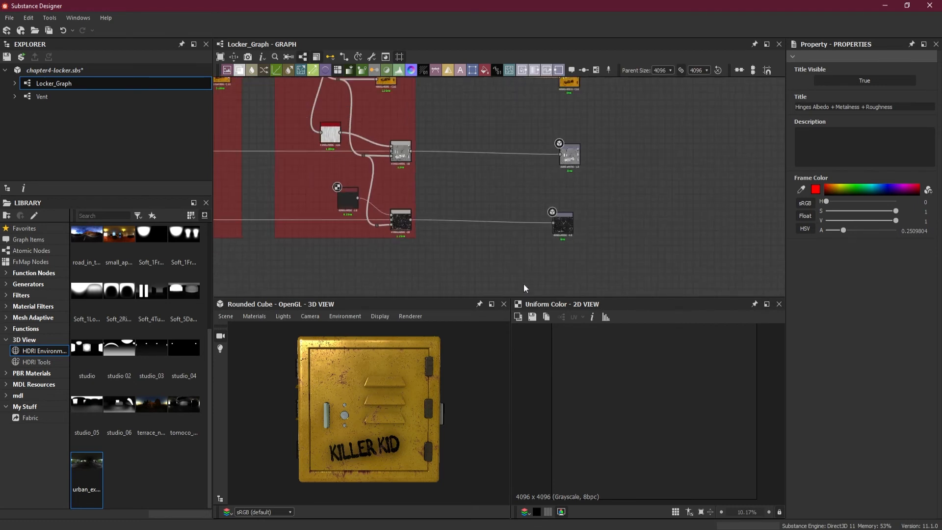
# Step: Inspect the finished locker material's vents, scratches and reflections from several angles and distances in the 3D view
pyautogui.moveTo(436, 384); pyautogui.dragTo(377, 365)
pyautogui.scroll(3, 380, 391)
pyautogui.scroll(3, 388, 373)
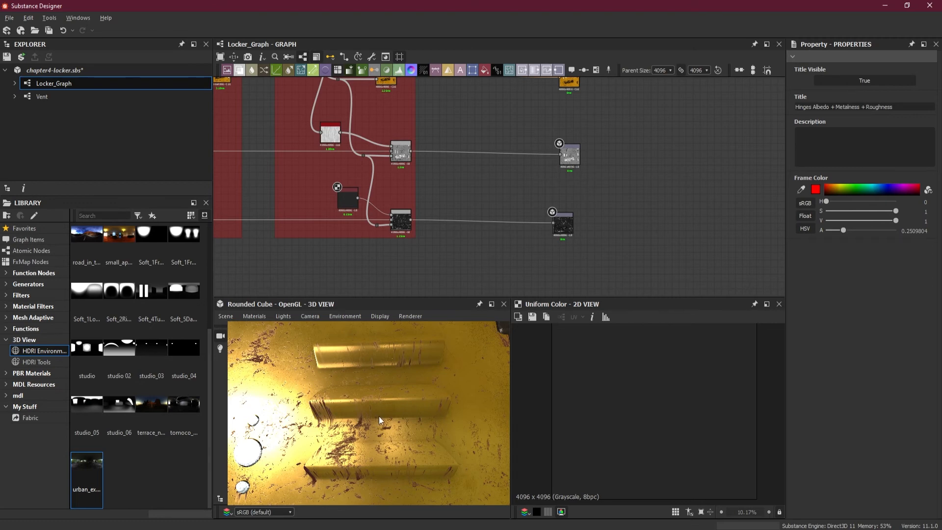
pyautogui.moveTo(379, 417)
pyautogui.mouseDown()
pyautogui.moveTo(383, 451)
pyautogui.moveTo(434, 455)
pyautogui.moveTo(364, 426)
pyautogui.moveTo(392, 418)
pyautogui.mouseUp()
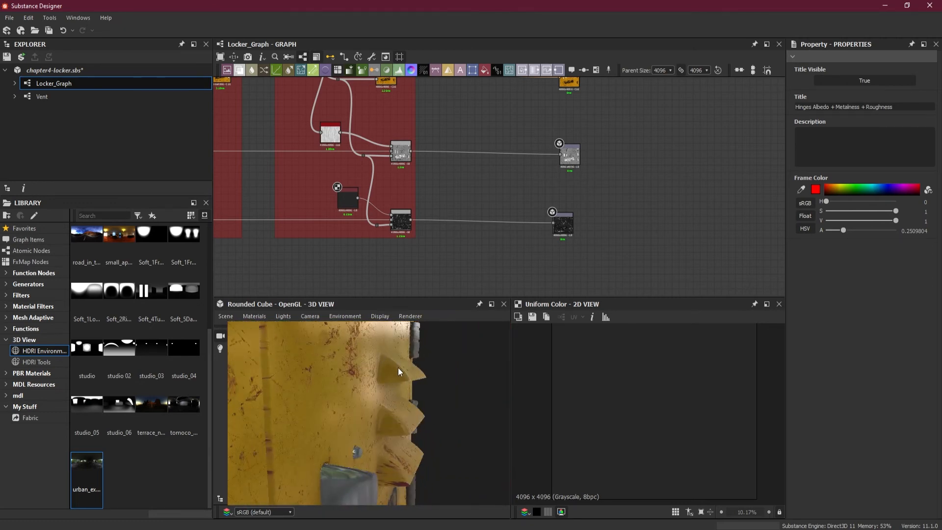
pyautogui.moveTo(410, 384); pyautogui.dragTo(388, 370)
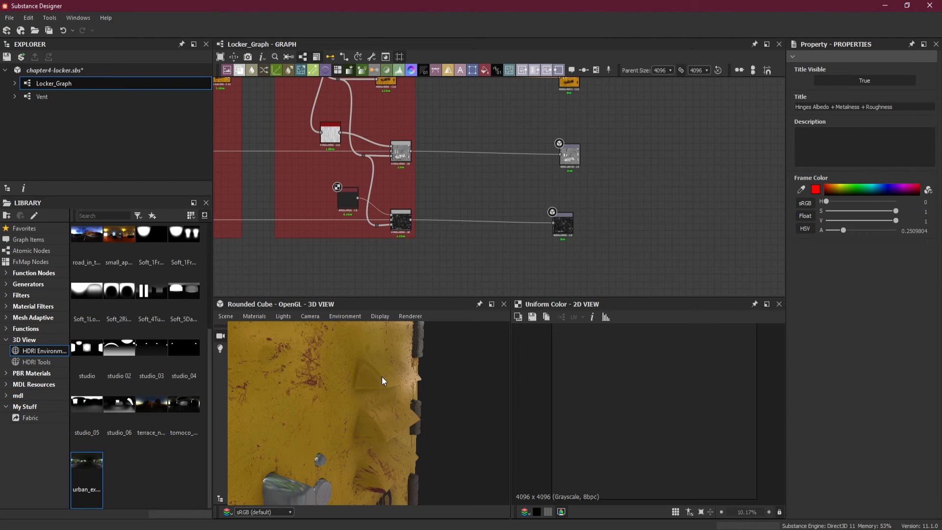
pyautogui.moveTo(405, 405)
pyautogui.mouseDown()
pyautogui.moveTo(343, 401)
pyautogui.moveTo(398, 396)
pyautogui.moveTo(387, 411)
pyautogui.moveTo(398, 410)
pyautogui.mouseUp()
pyautogui.scroll(-5, 400, 390)
pyautogui.scroll(-2, 399, 411)
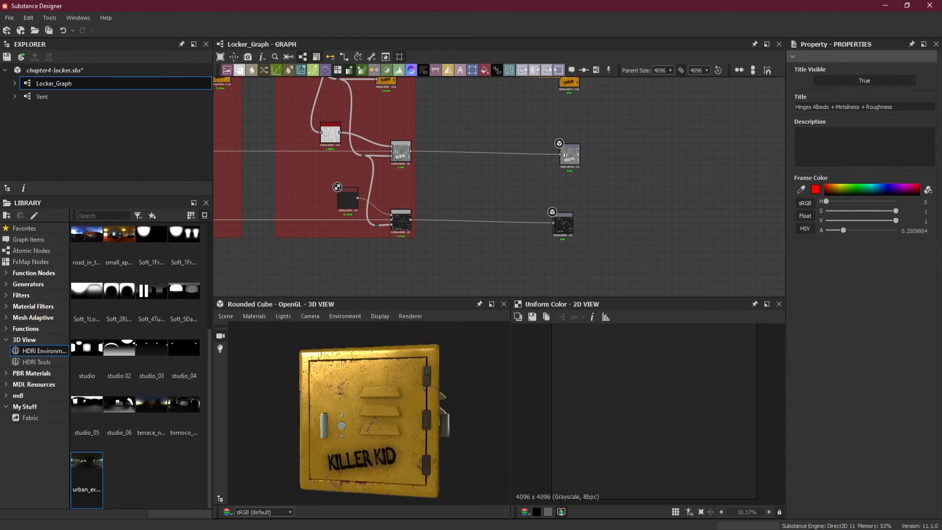